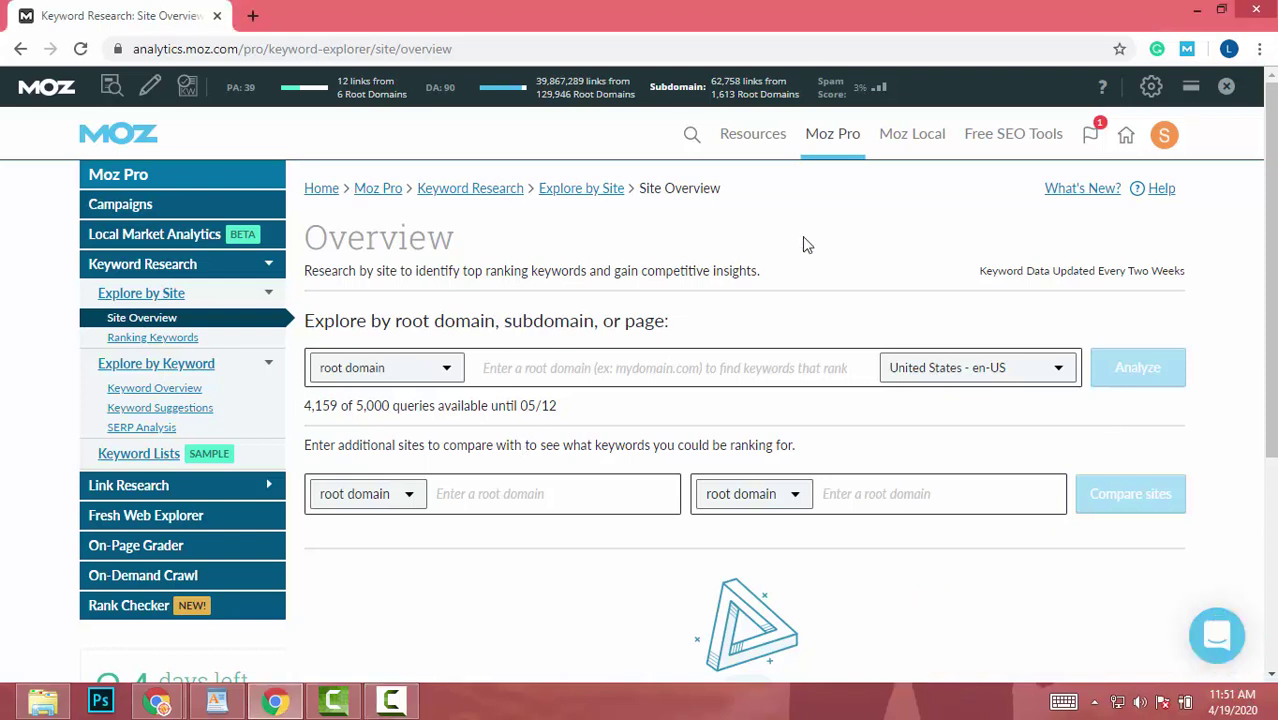
Search Google for "moz bar chrome" in a new tab, view the MozBar extension's Chrome Web Store page, and close that tab.
left_click(255, 14)
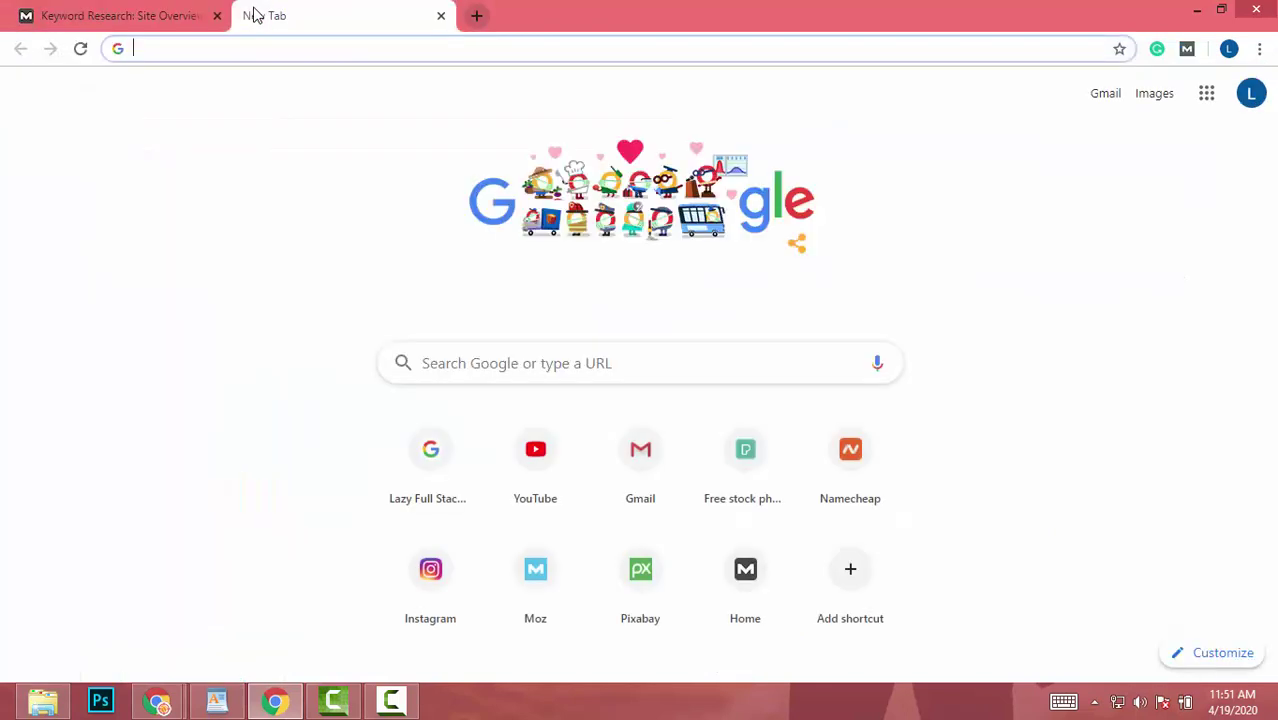
type("moz bar")
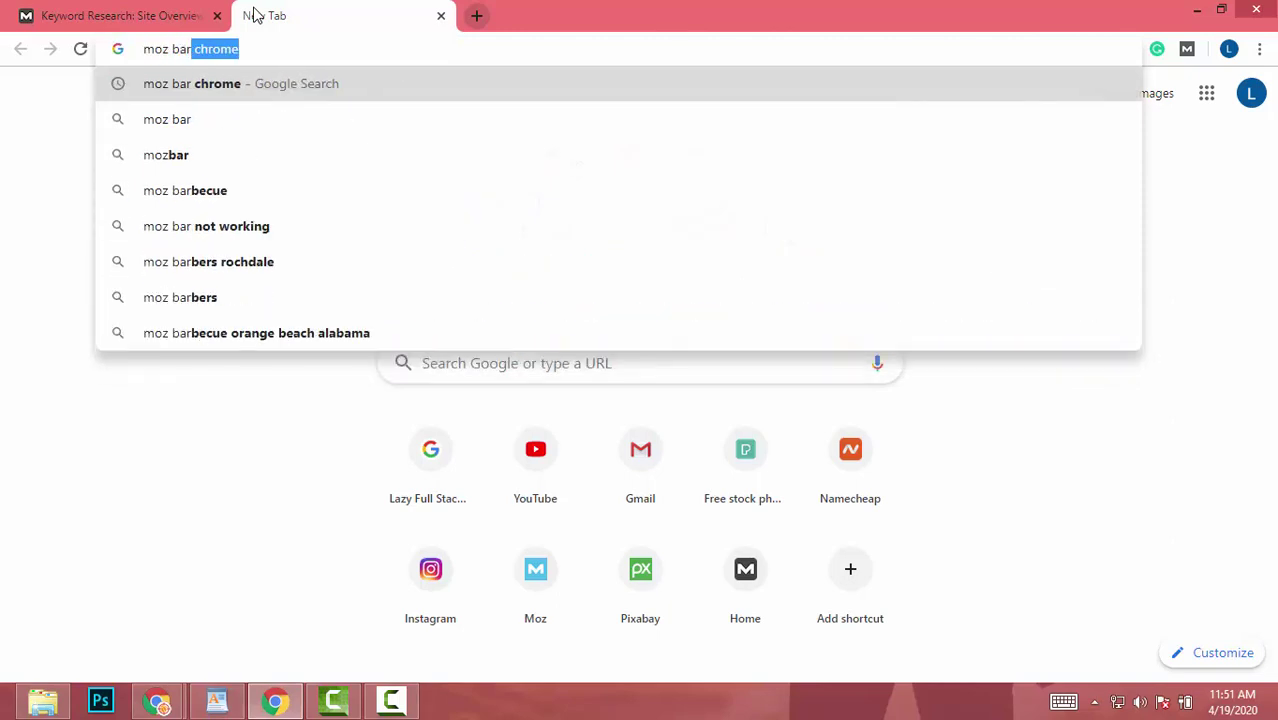
key("Return")
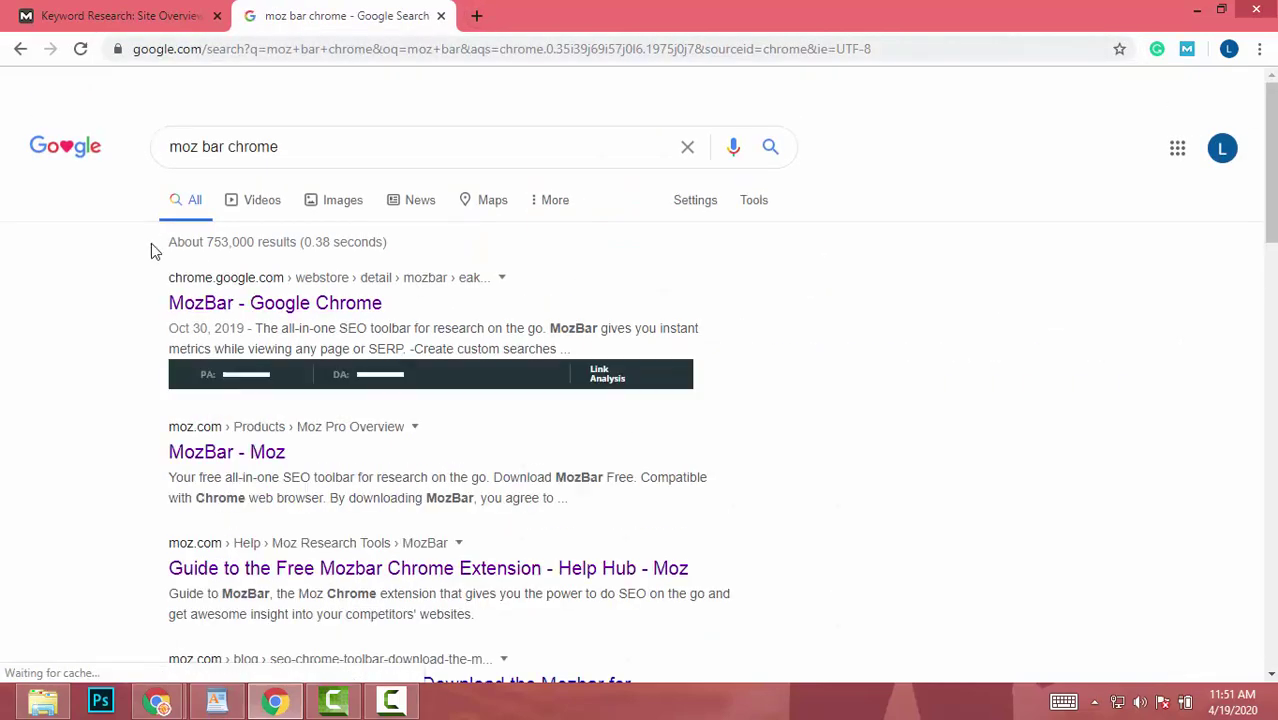
left_click(259, 308)
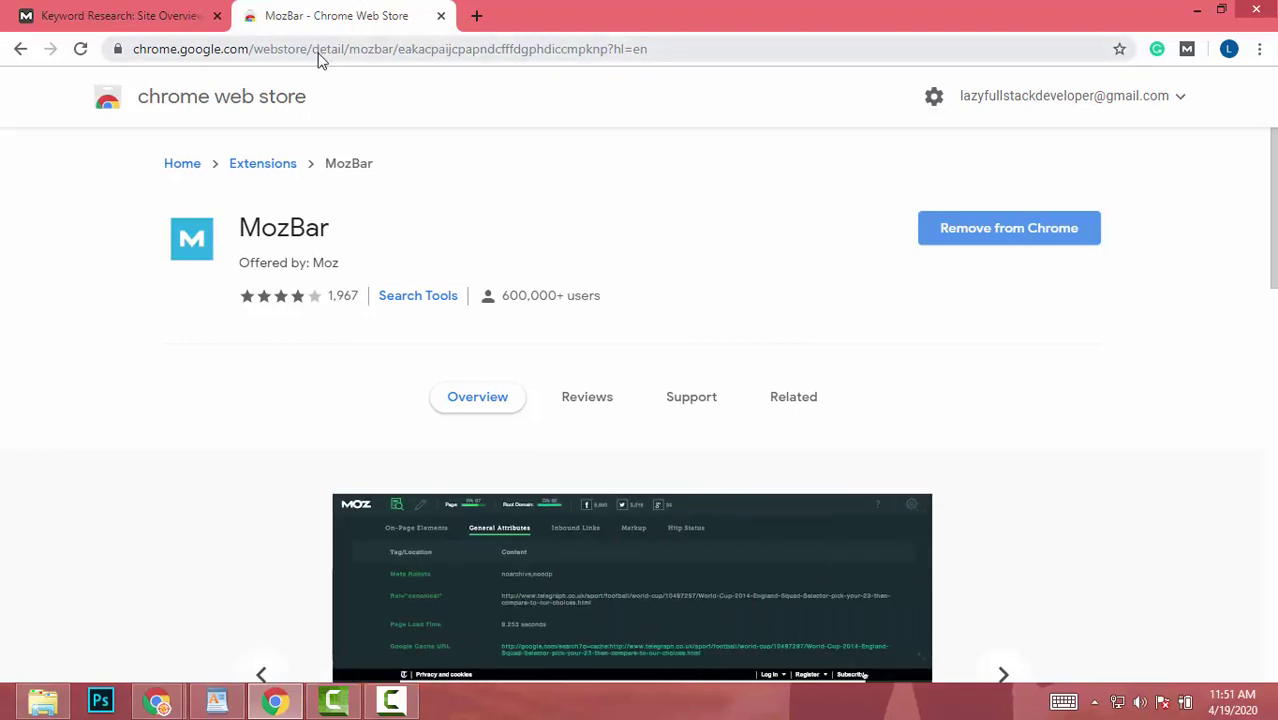
left_click(441, 16)
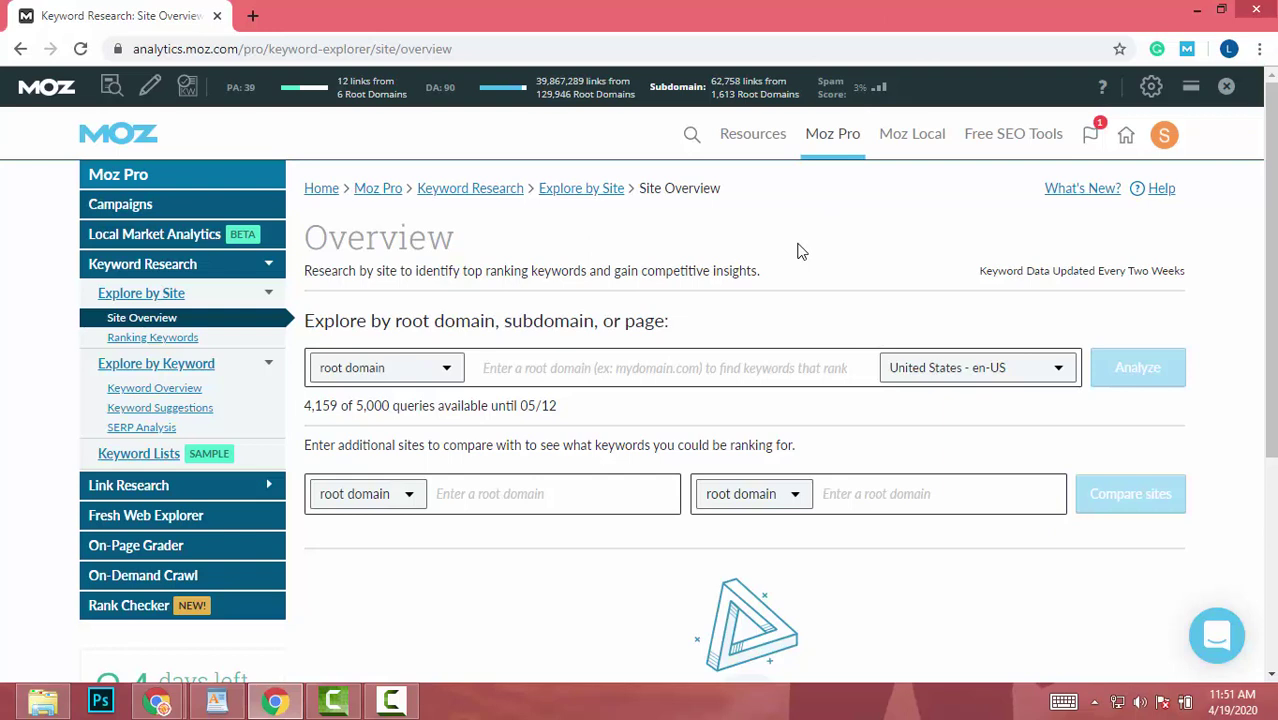
Look over the Moz Pro tools and open Site Overview under Explore by Site in Keyword Research.
left_click(836, 136)
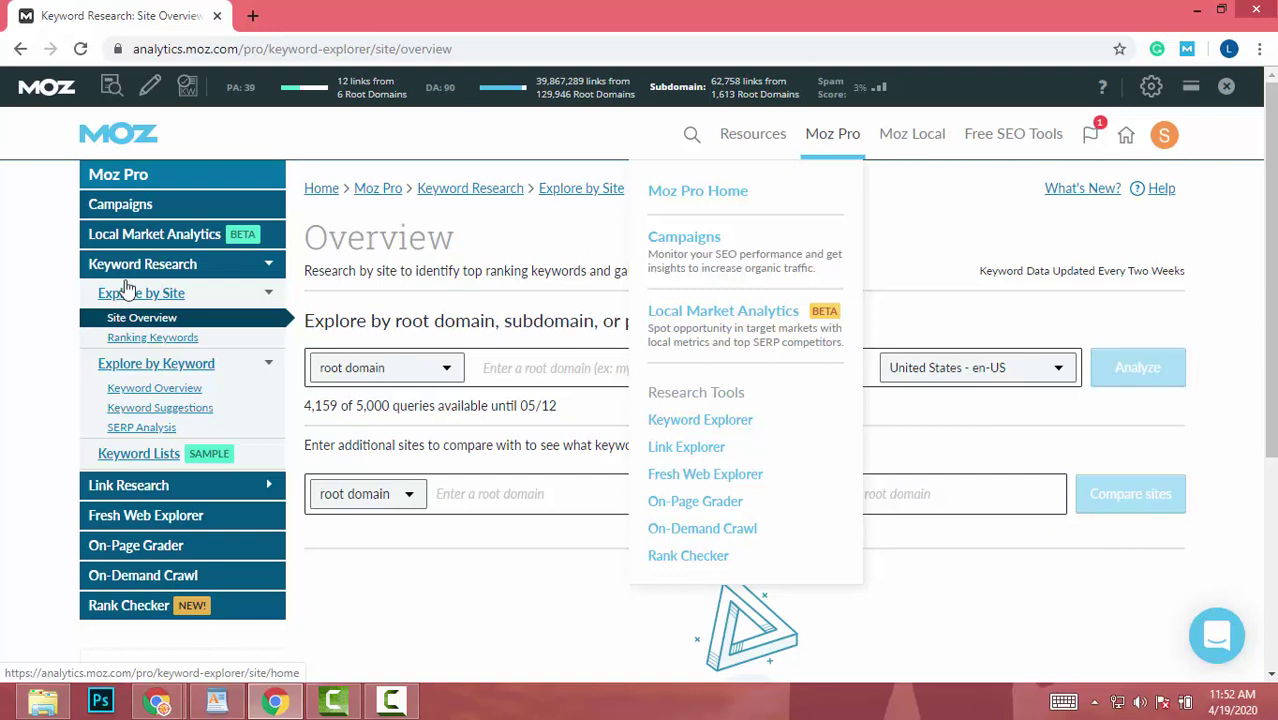
left_click(131, 325)
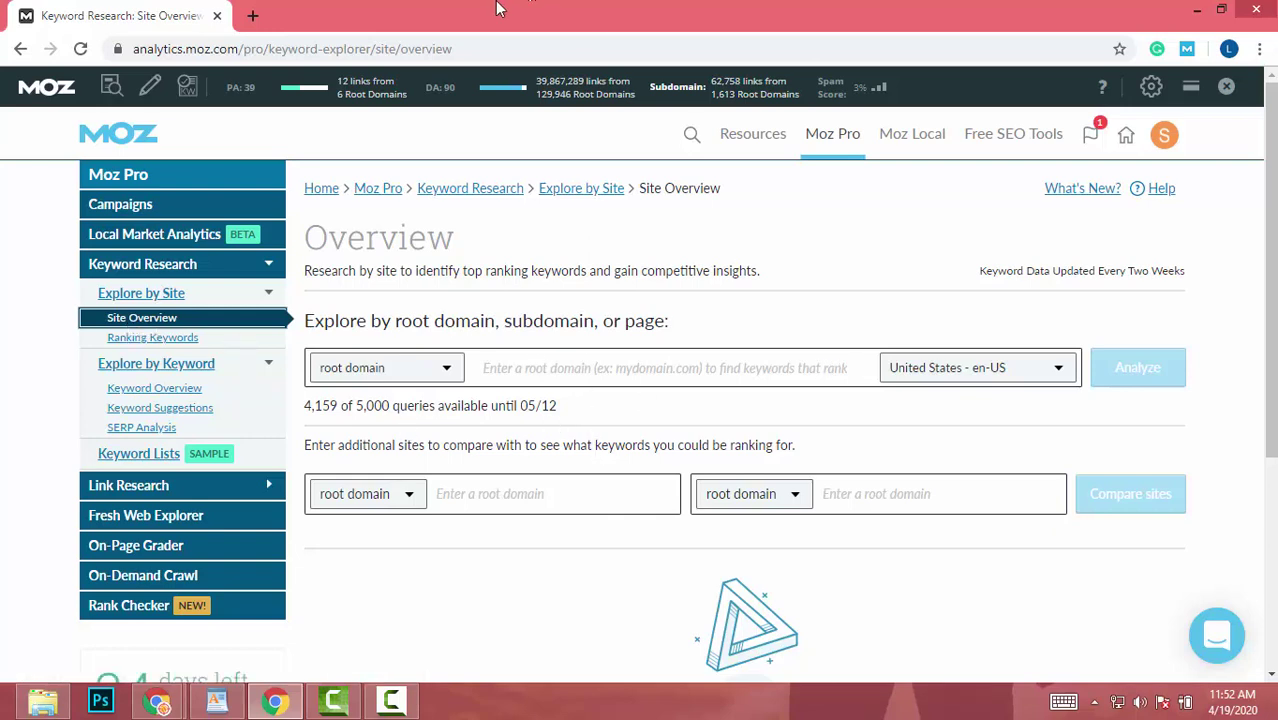
Toggle the MozBar extension in a new tab and search Google for "travel in italy".
left_click(253, 12)
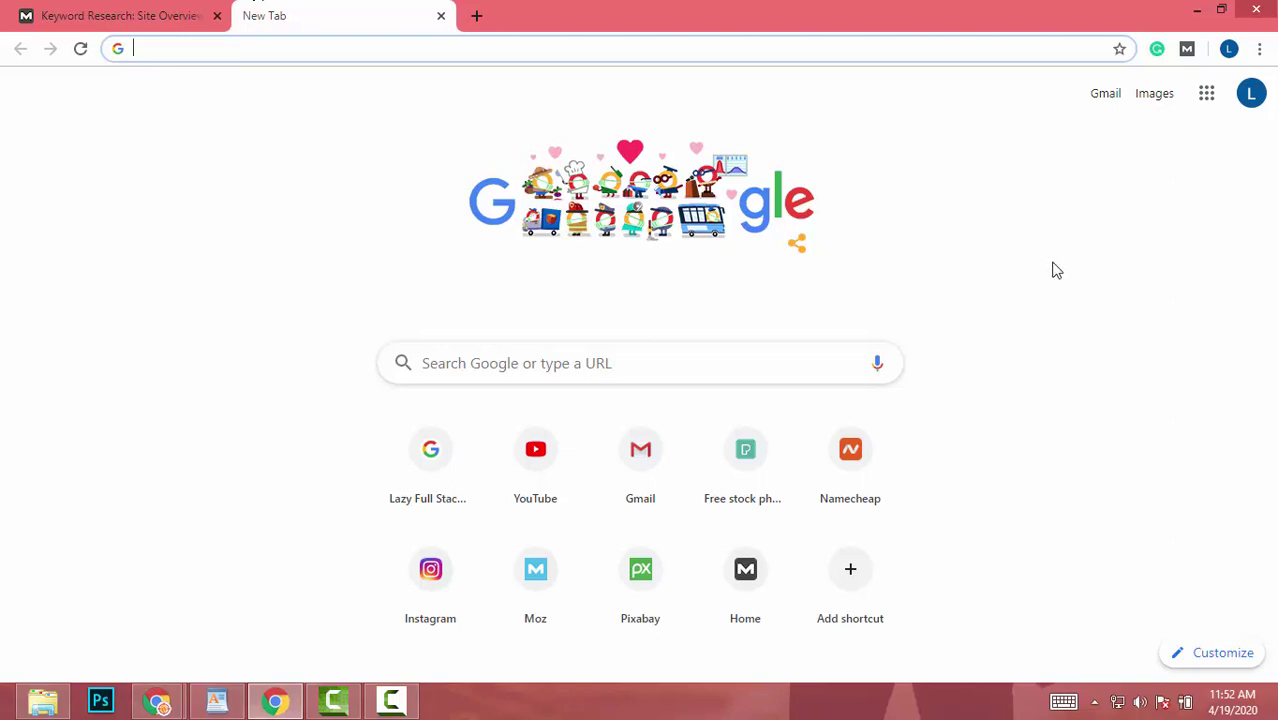
left_click(1186, 50)
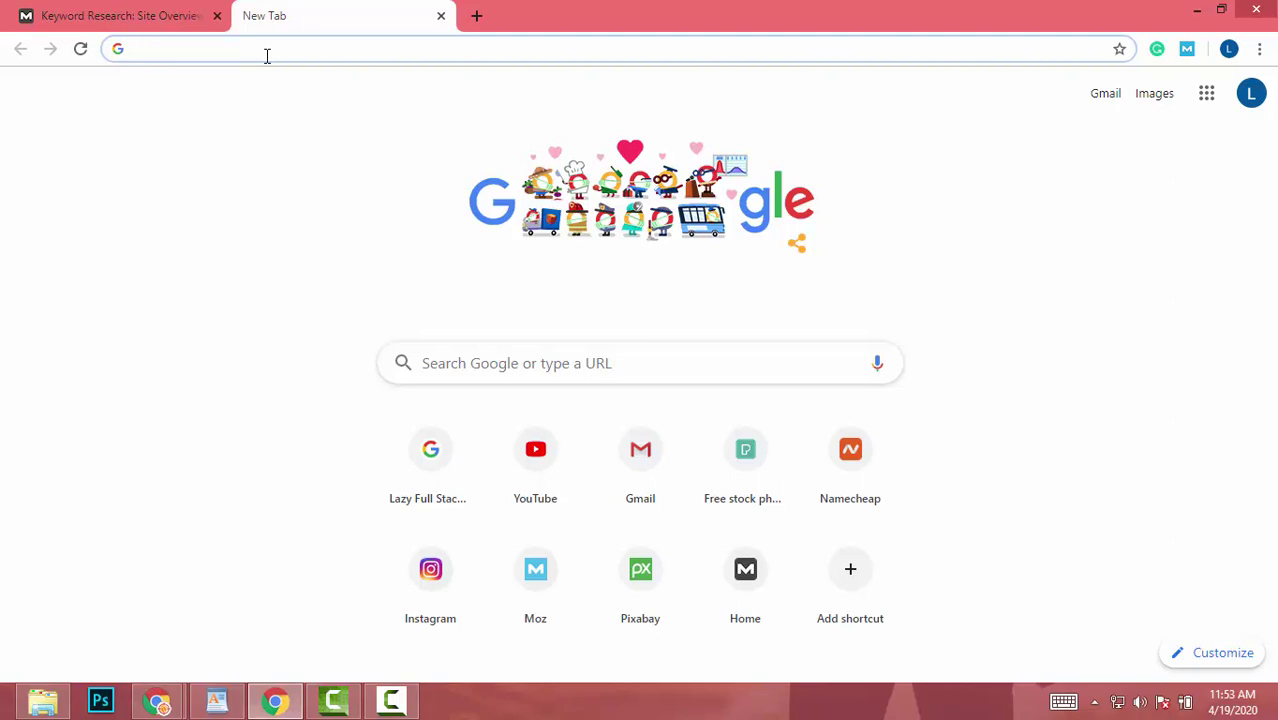
type("traver")
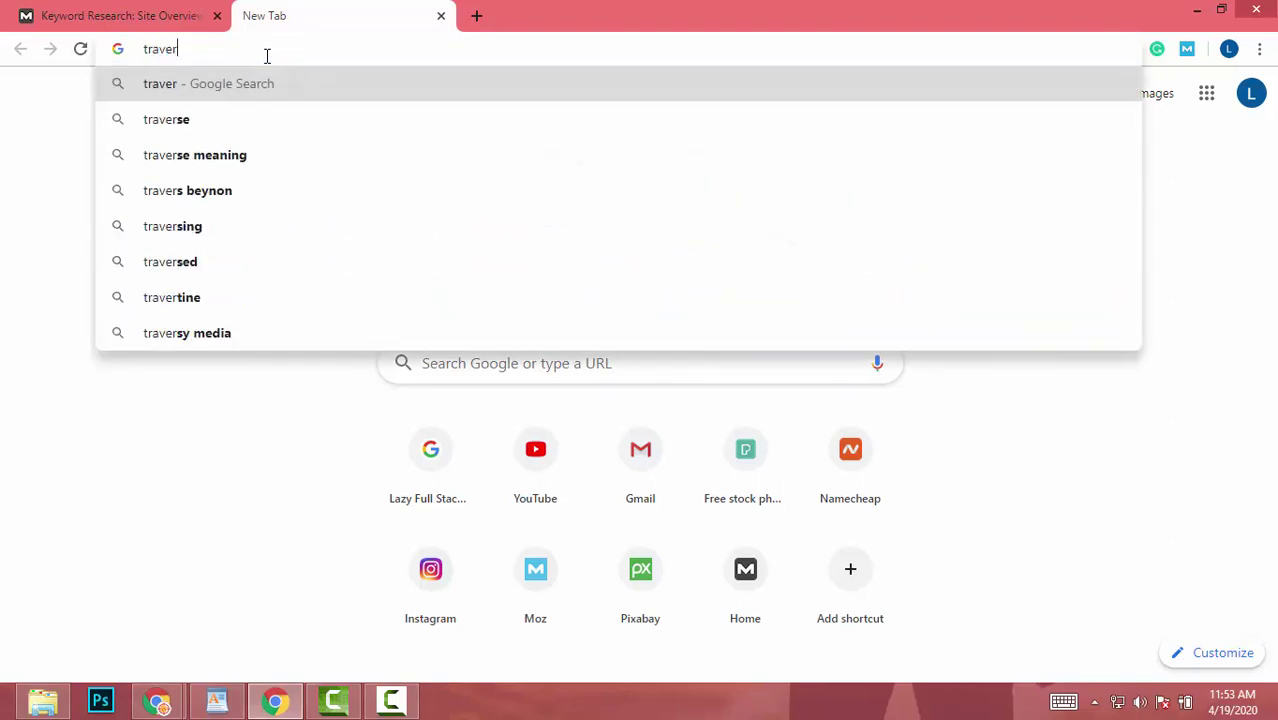
key("BackSpace")
type("l i")
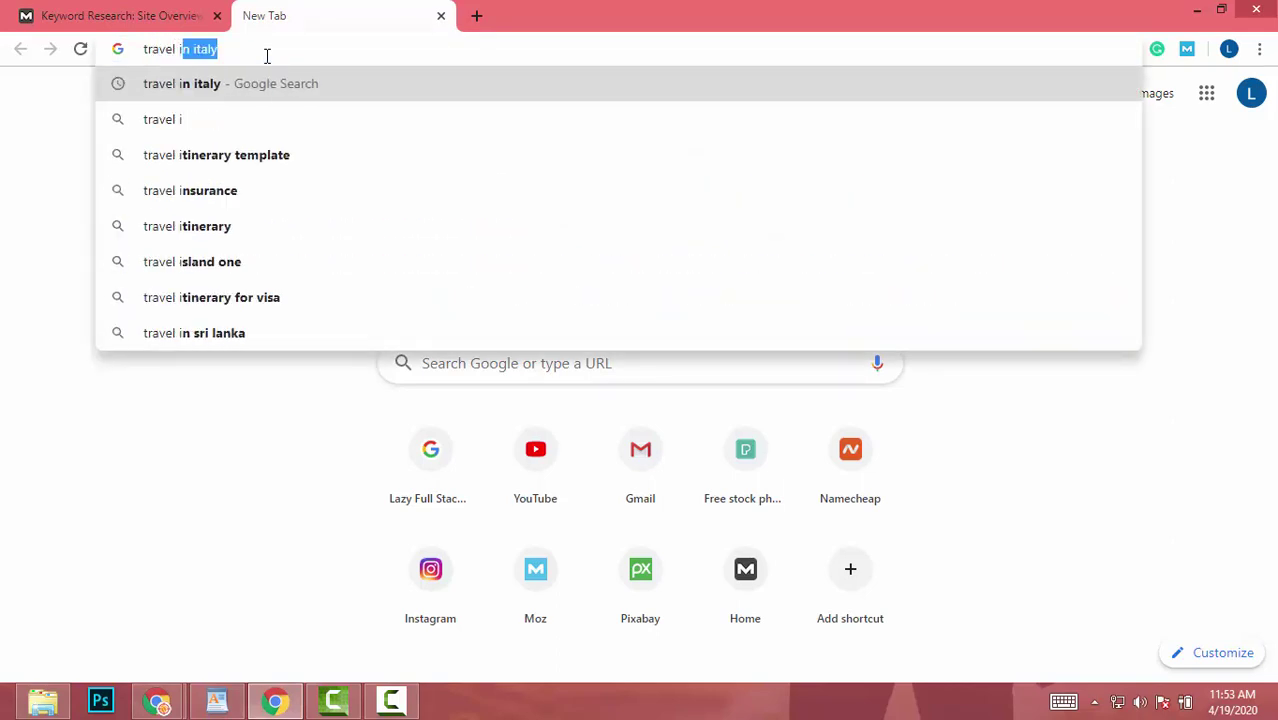
key("Return")
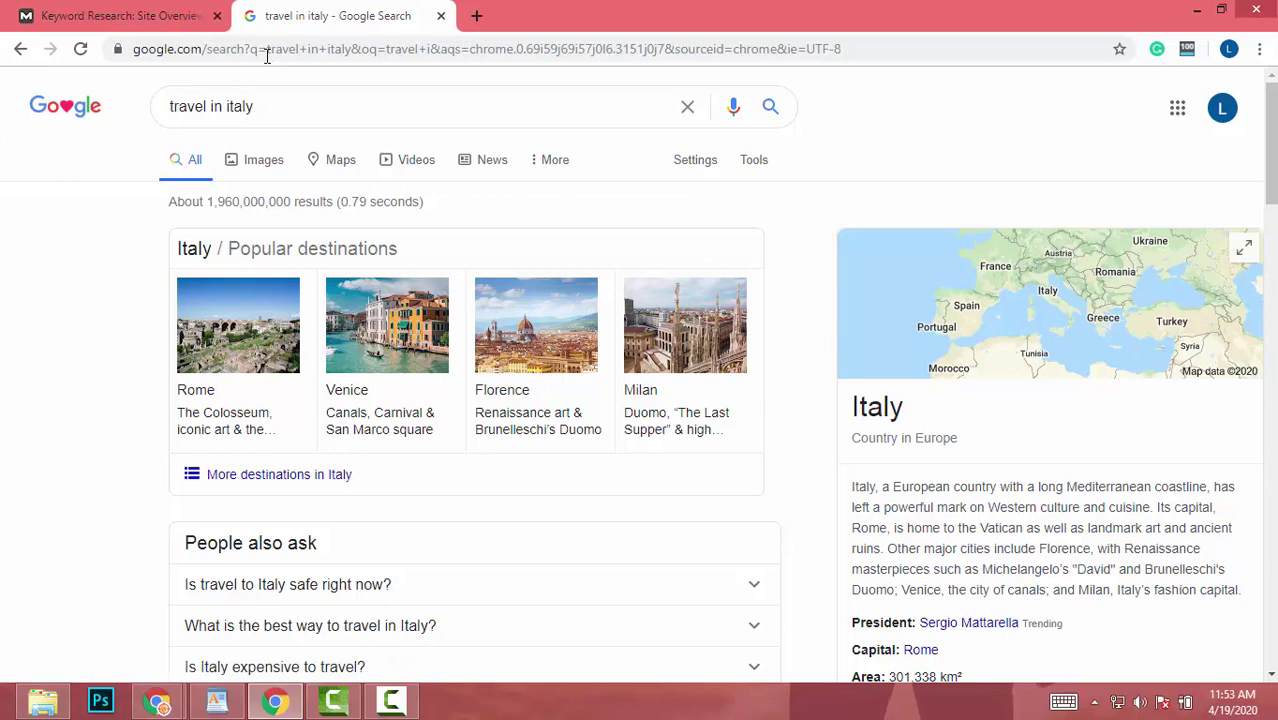
Search Google for "keto diet plan for beginners free" as another niche example.
left_click(267, 50)
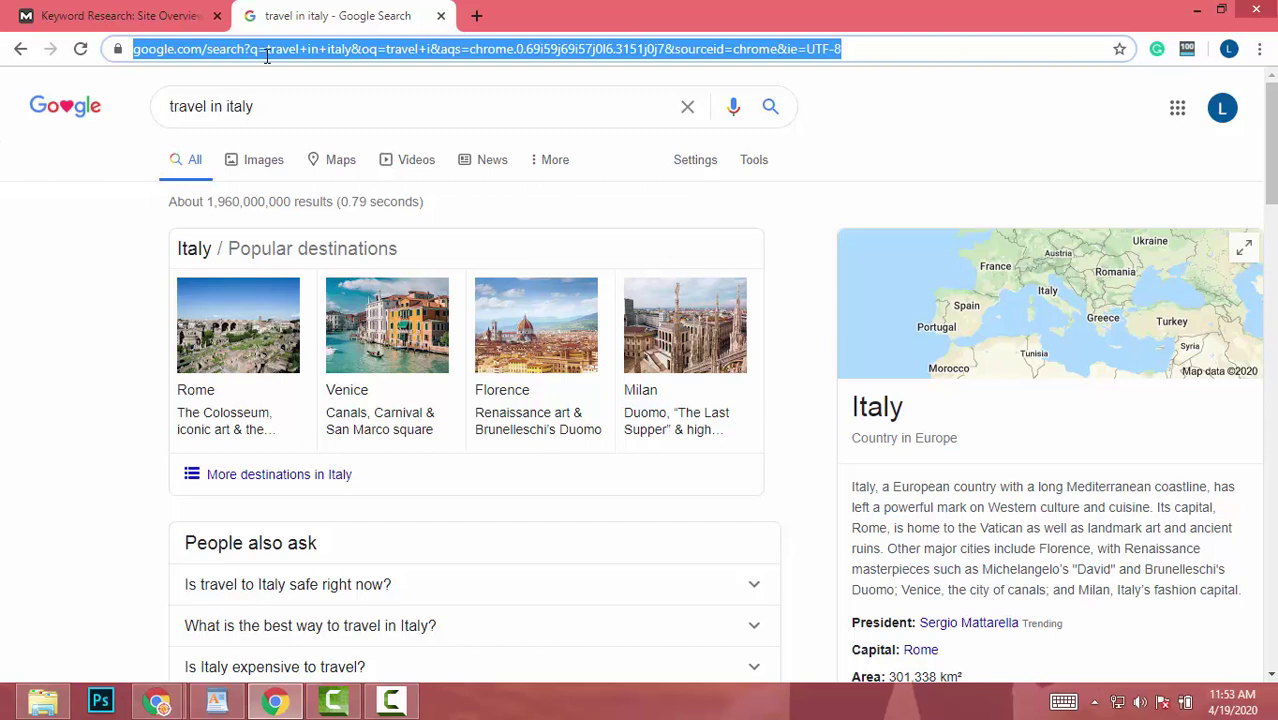
type("keto")
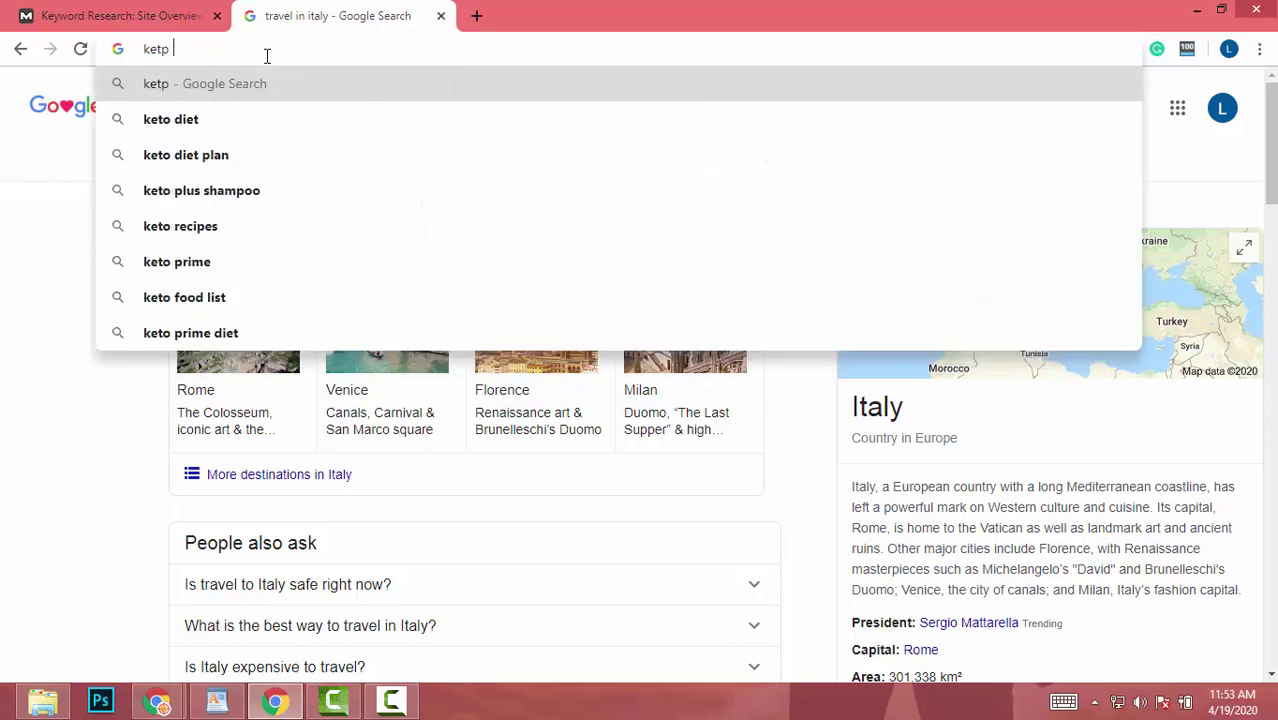
key("BackSpace")
type("o dia")
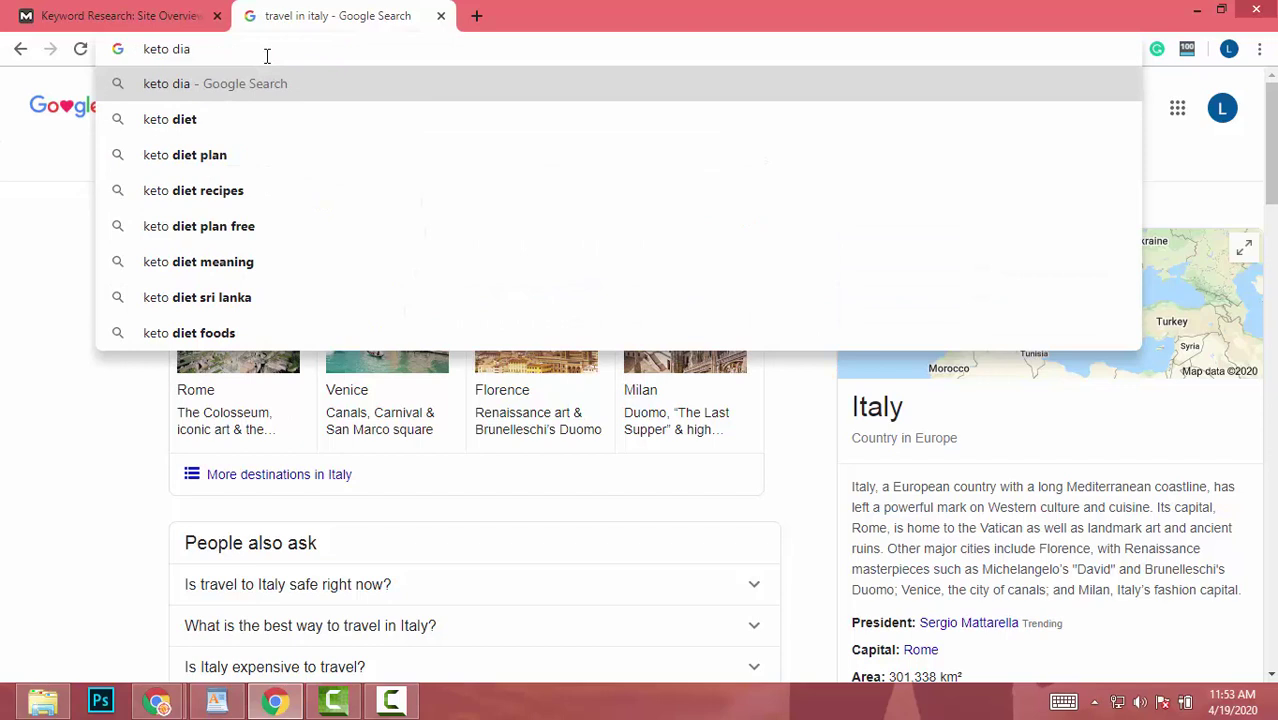
key("BackSpace")
type("et plan for beginners free")
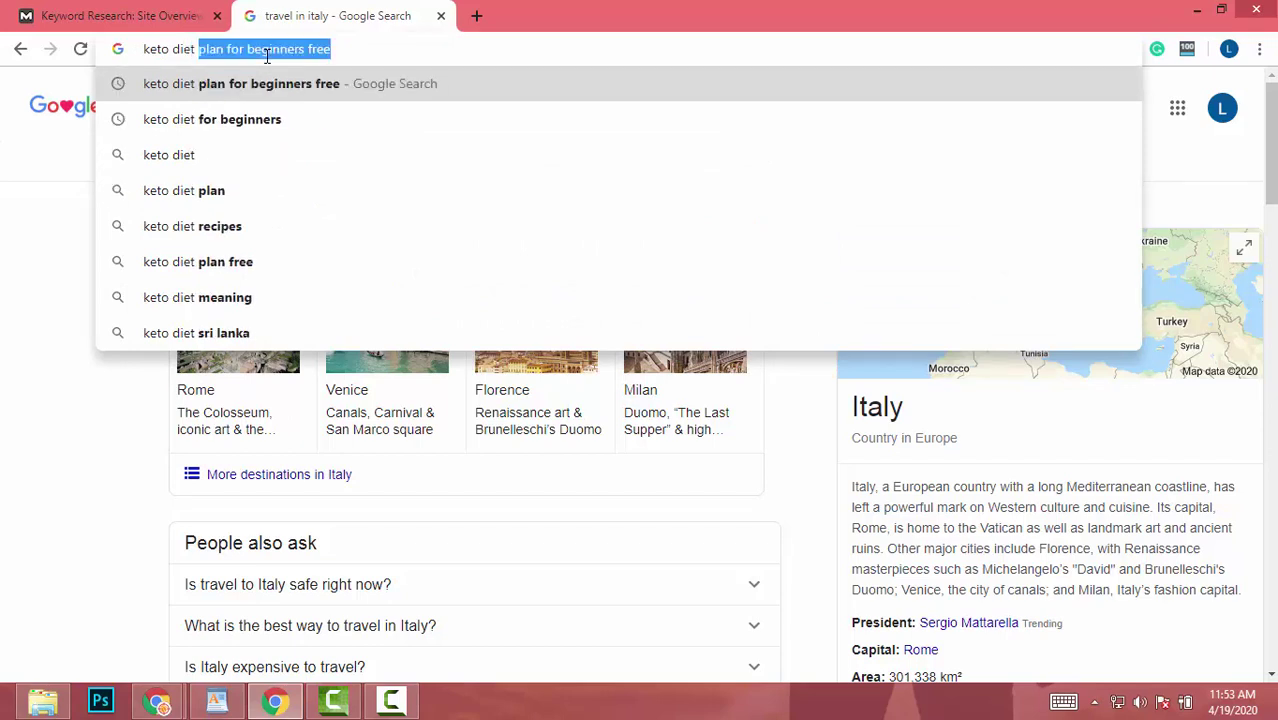
key("Return")
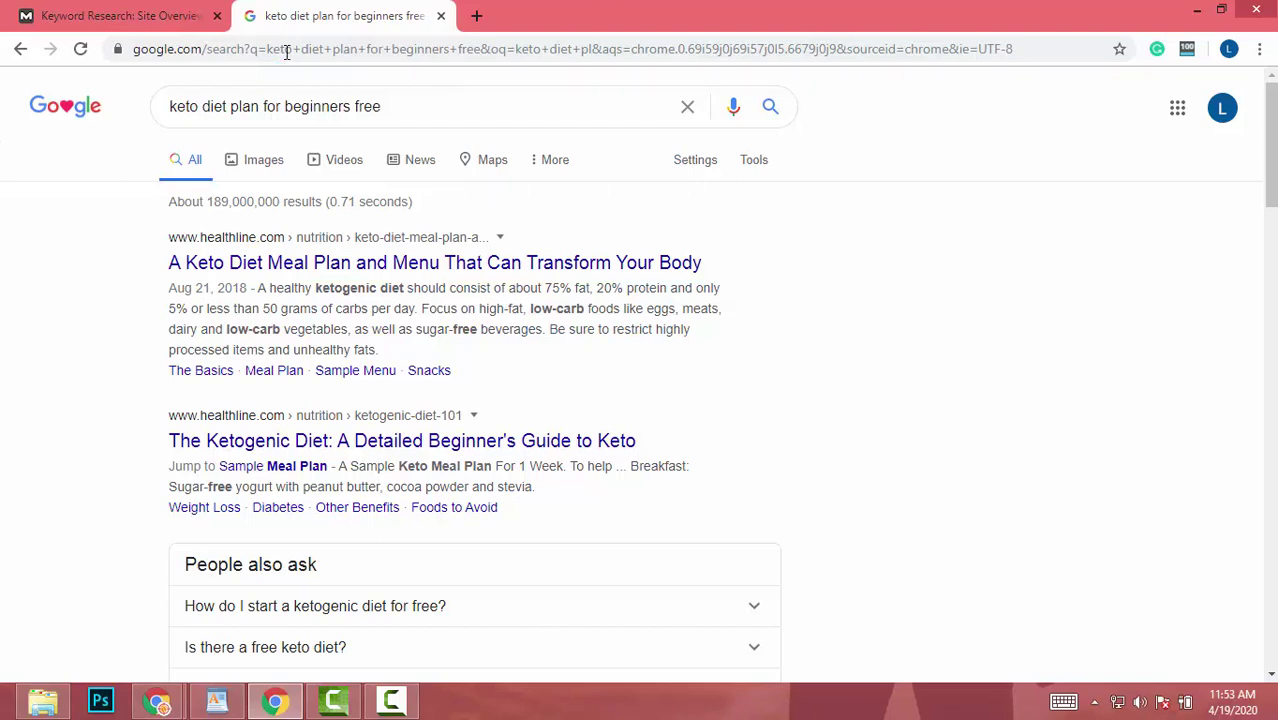
Search Google for "travel in italy" again and turn on the MozBar metrics for the organic results.
left_click(254, 49)
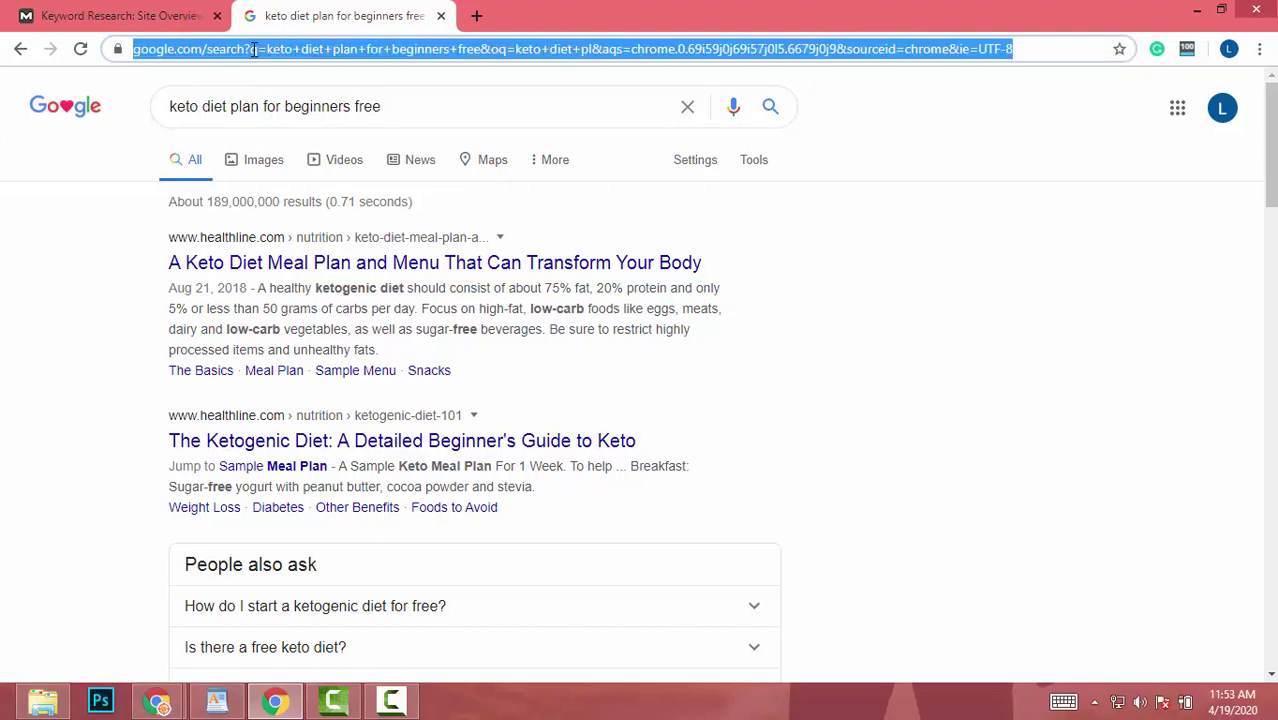
type("trave")
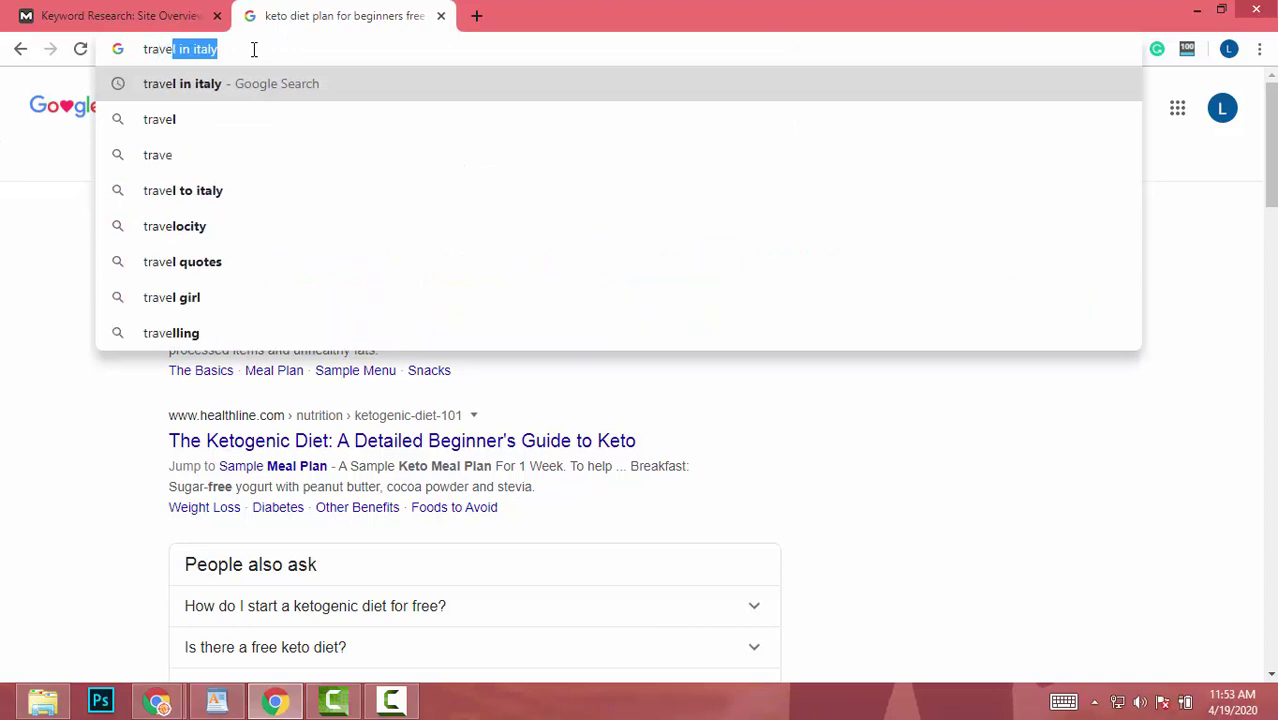
key("Return")
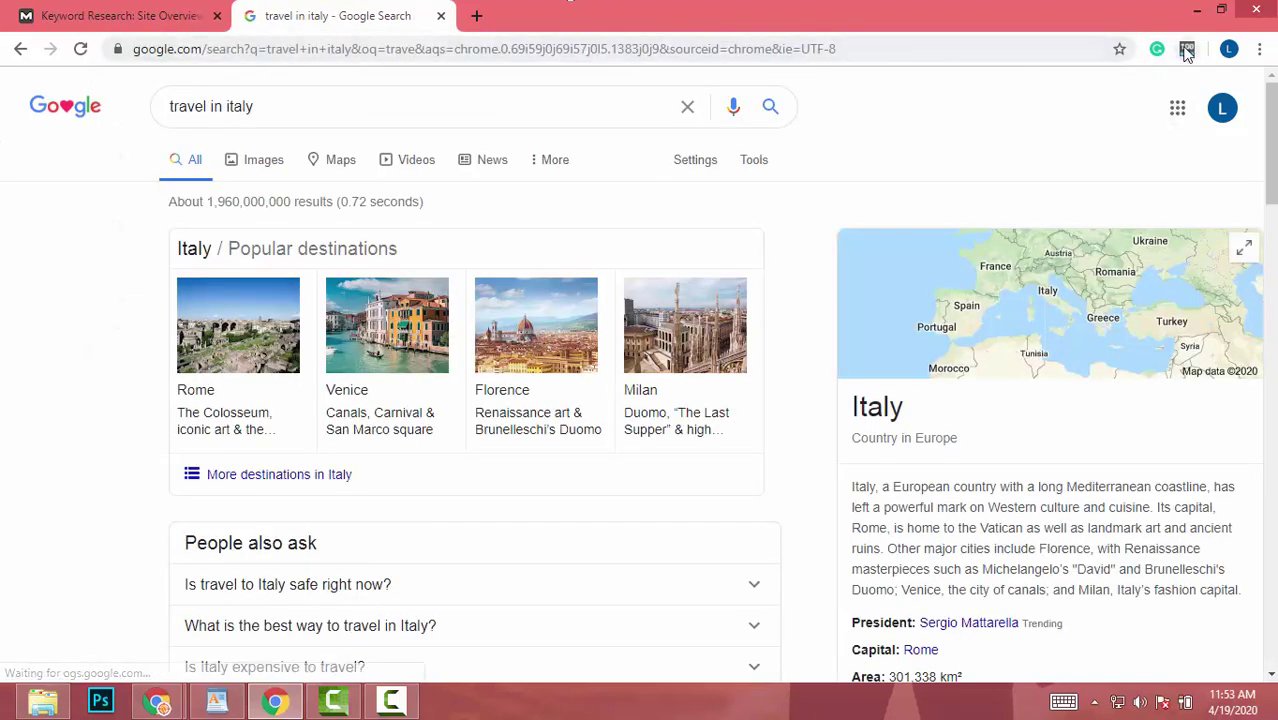
scroll(620, 190, "down", 6)
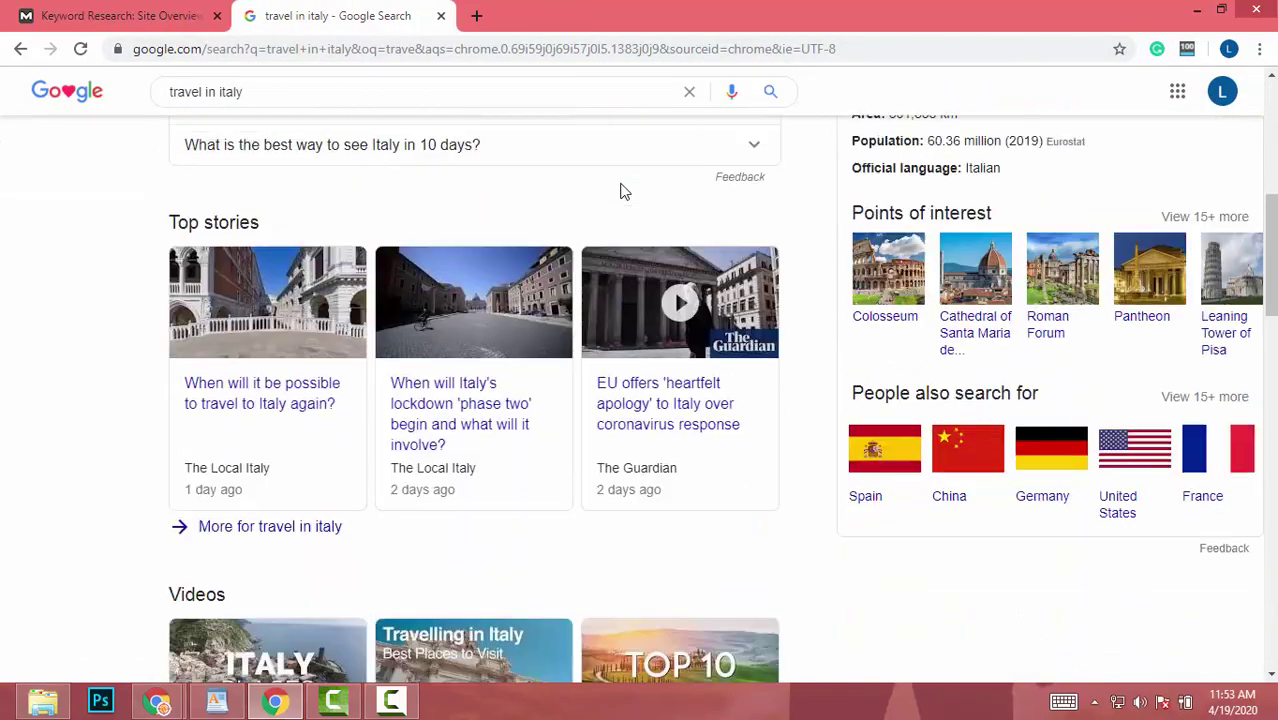
scroll(620, 190, "down", 7)
scroll(618, 191, "up", 1)
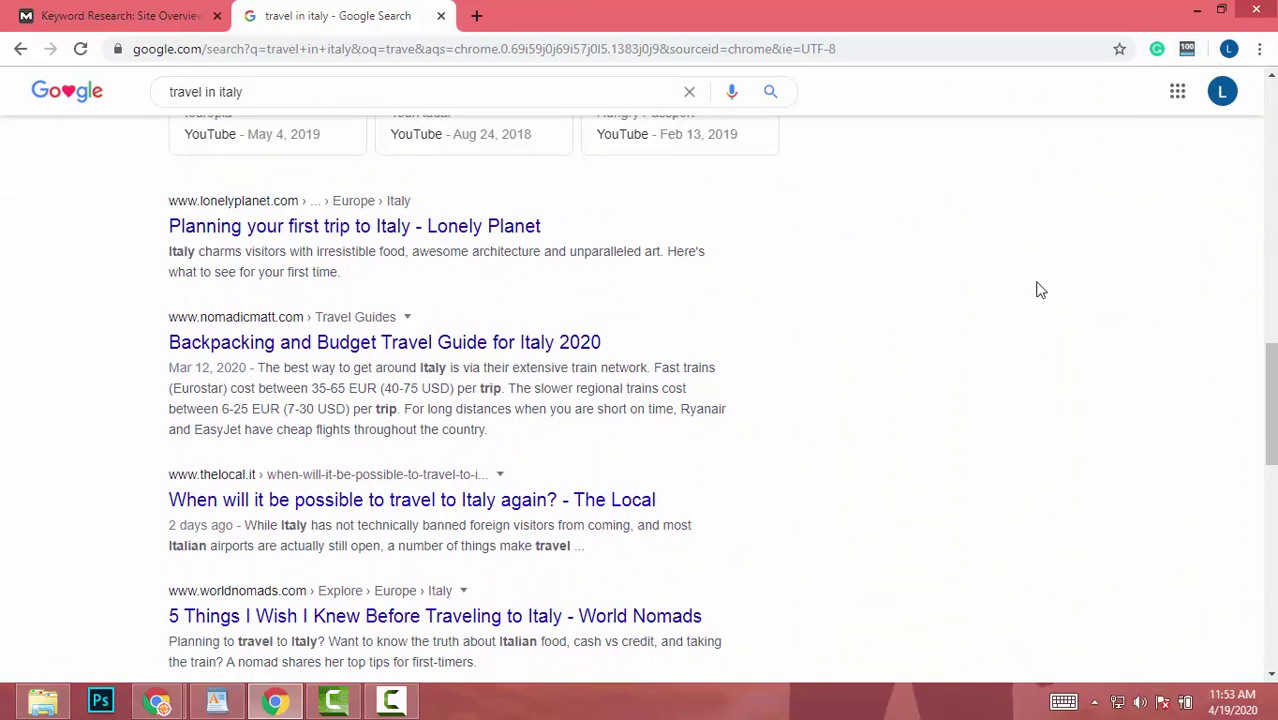
left_click(1188, 52)
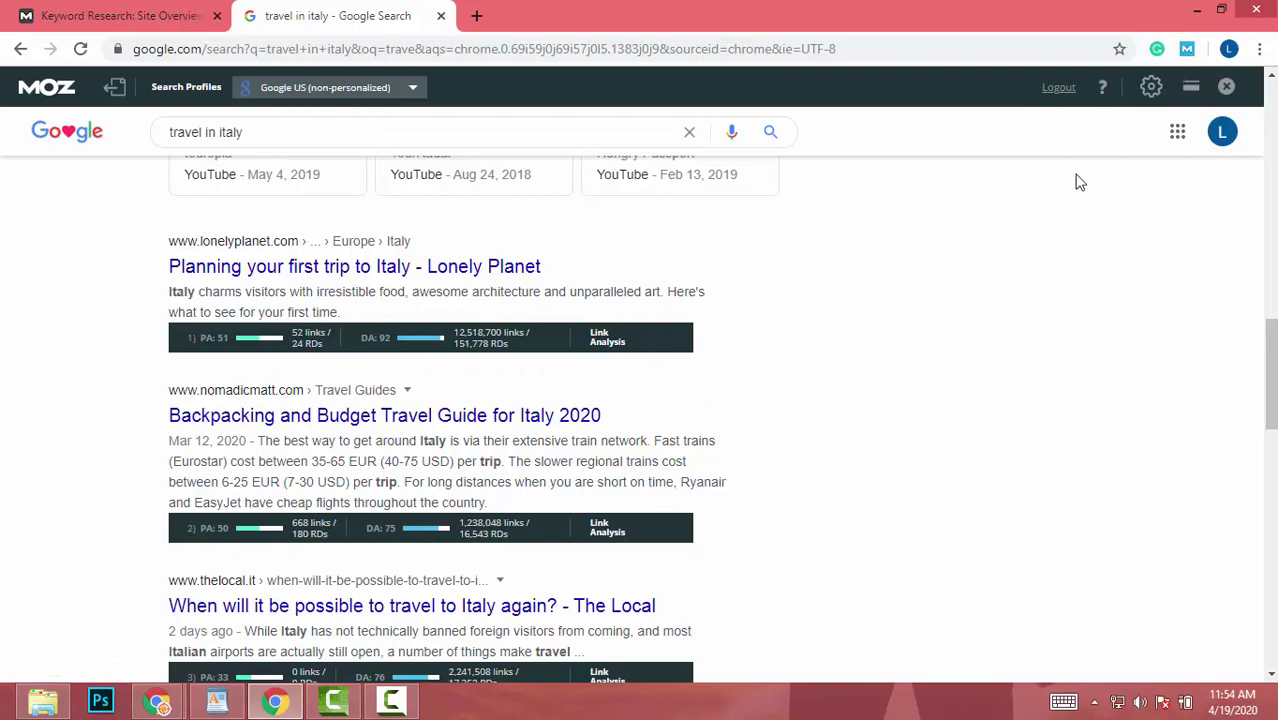
Compare the results' page and domain authority and open yogawinetravel.com's "14 Things You Should Know Before You Travel to Italy" in a new tab.
scroll(1005, 263, "up", 10)
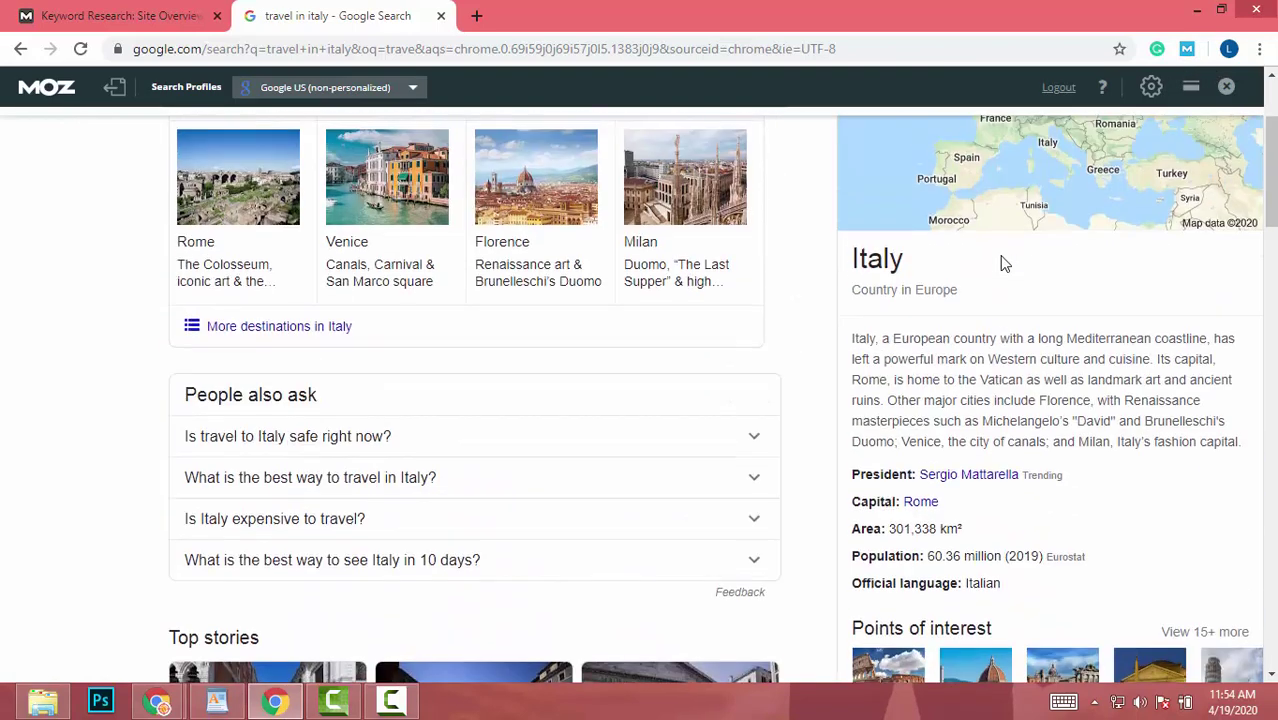
scroll(436, 284, "down", 10)
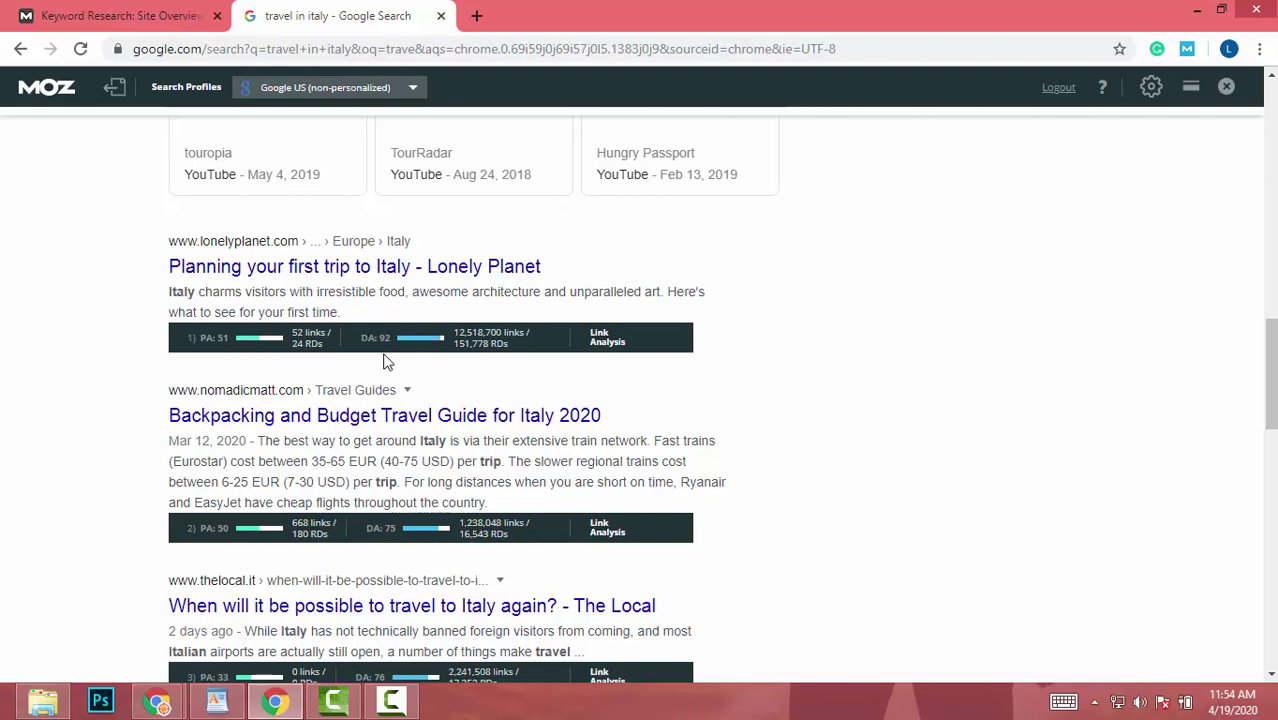
scroll(387, 362, "down", 1)
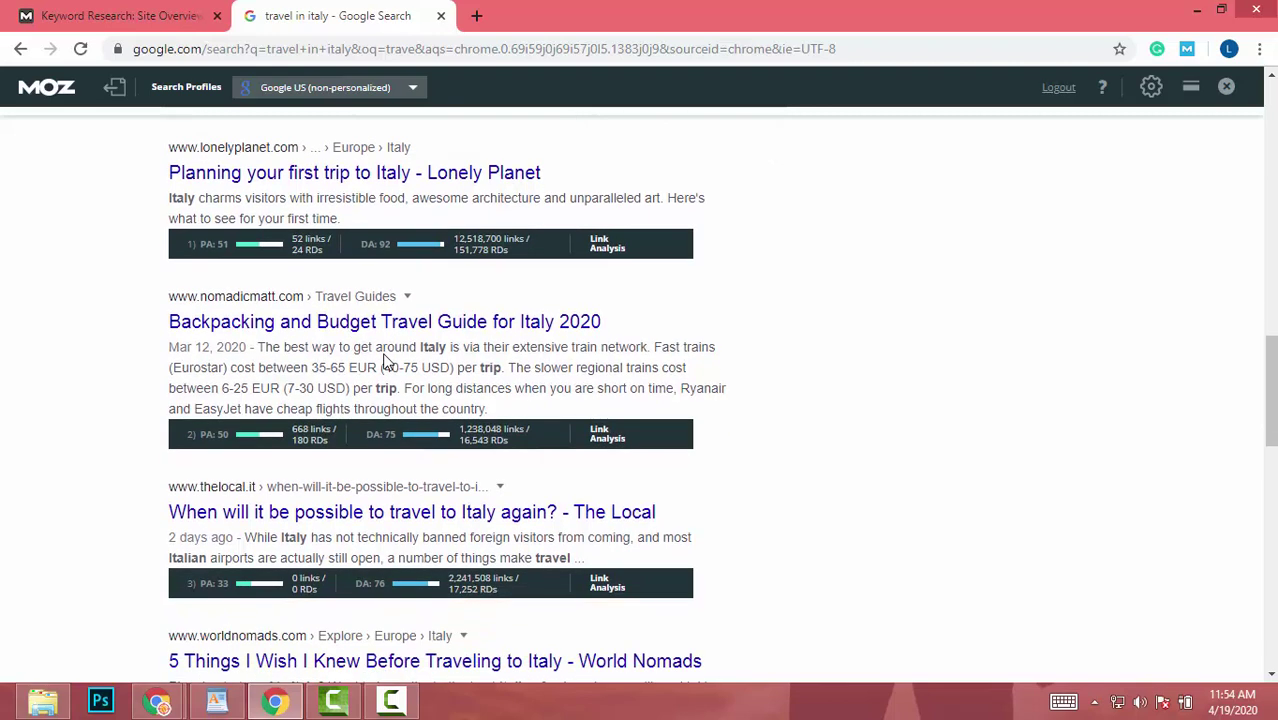
scroll(385, 358, "up", 1)
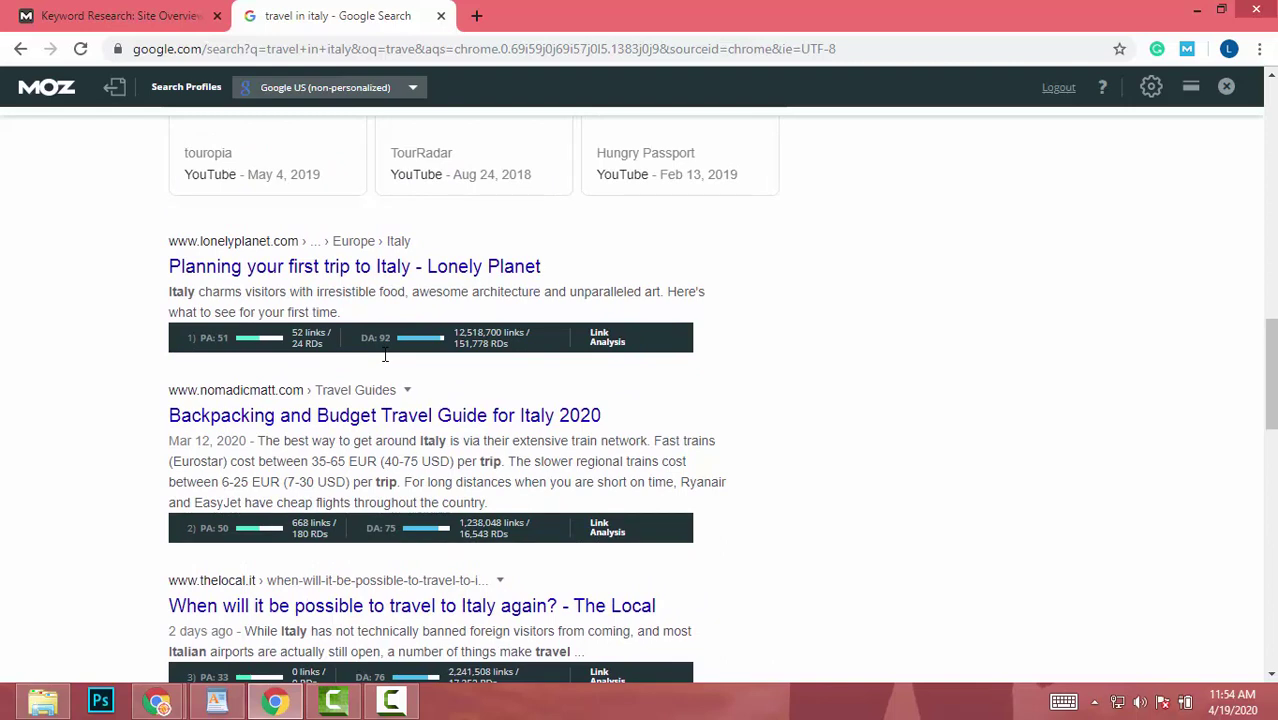
scroll(393, 356, "down", 1)
scroll(428, 320, "down", 2)
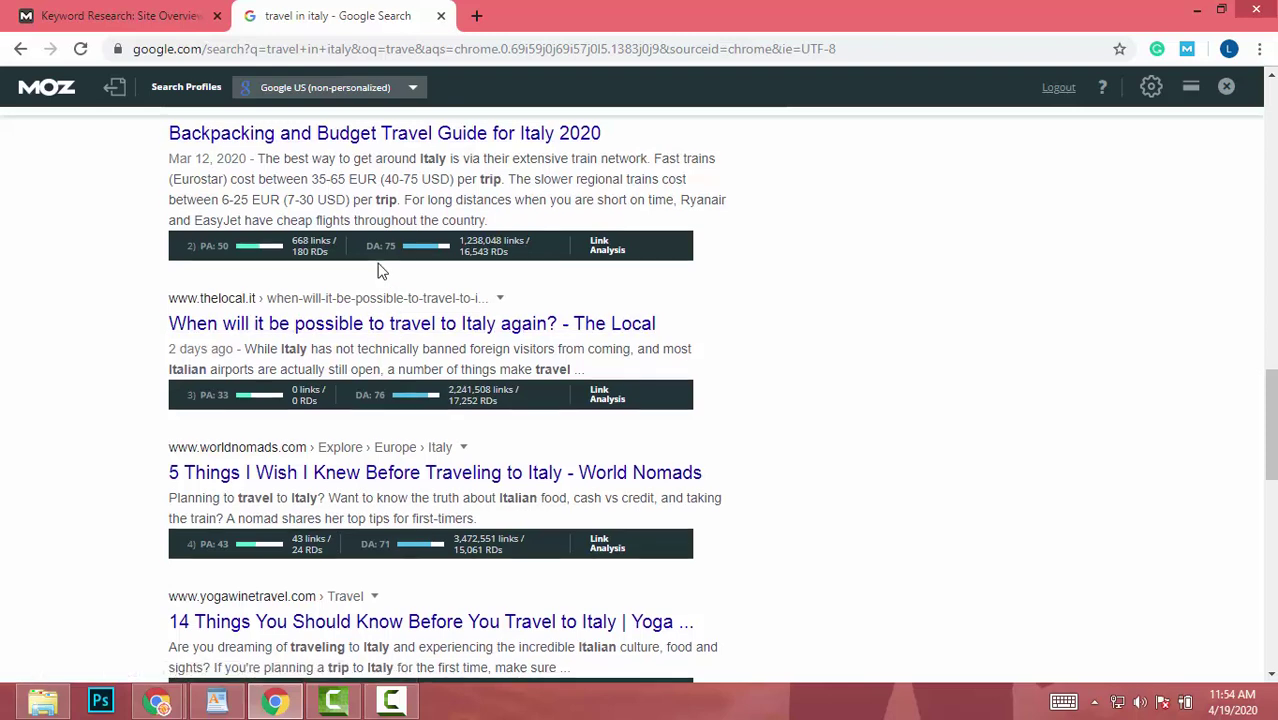
scroll(378, 262, "down", 2)
scroll(372, 224, "down", 3)
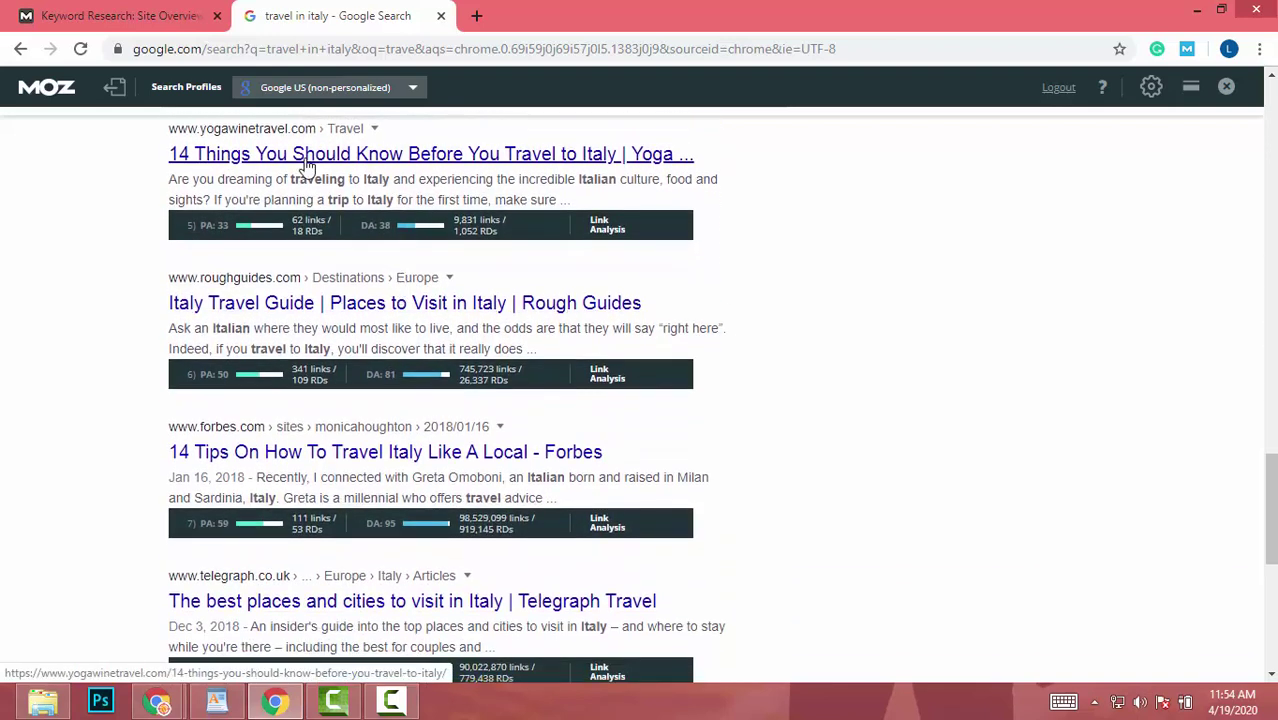
middle_click(305, 165)
Check the remaining travel in italy results and open the related search "planning a trip to italy itinerary".
scroll(400, 537, "down", 3)
scroll(395, 540, "down", 2)
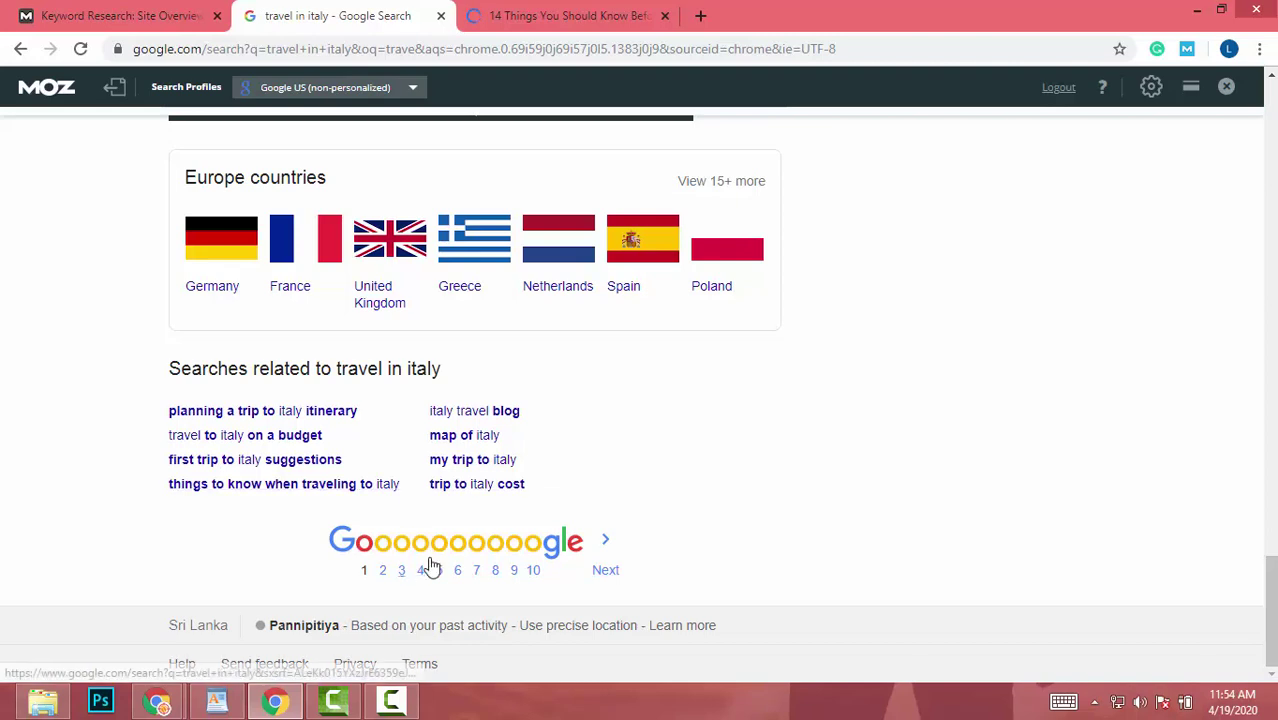
scroll(436, 562, "up", 5)
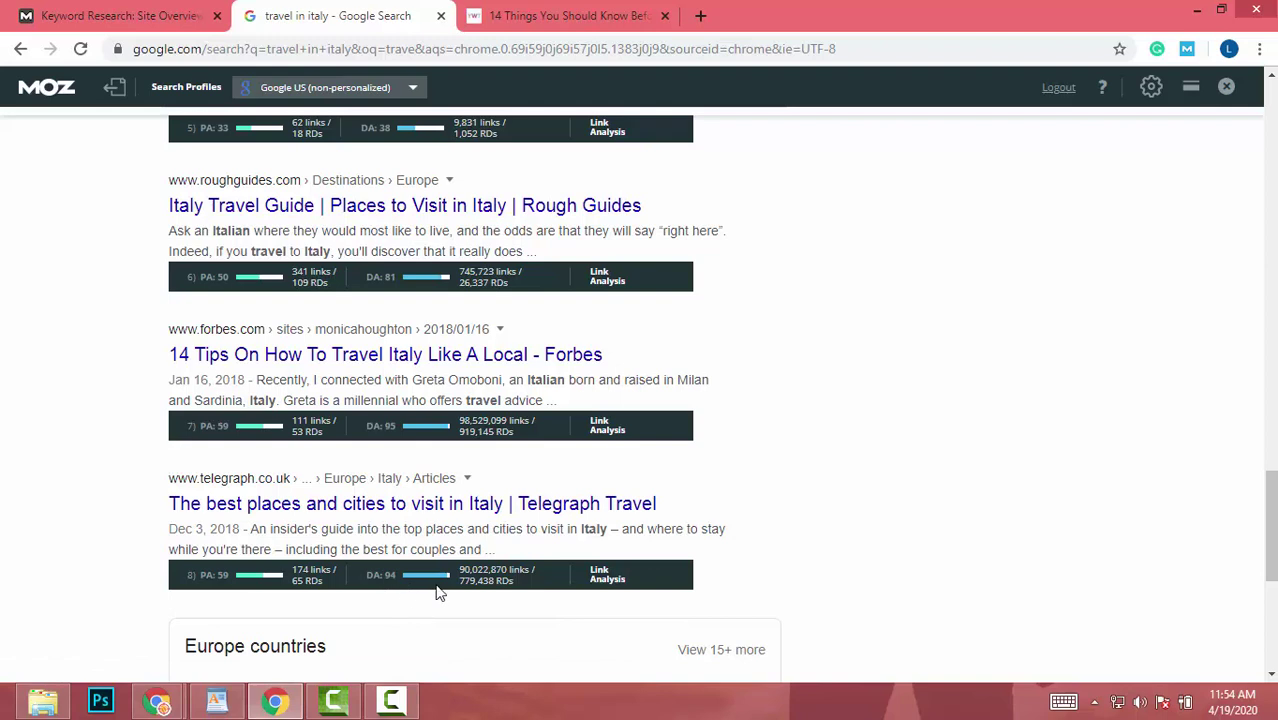
scroll(437, 592, "down", 5)
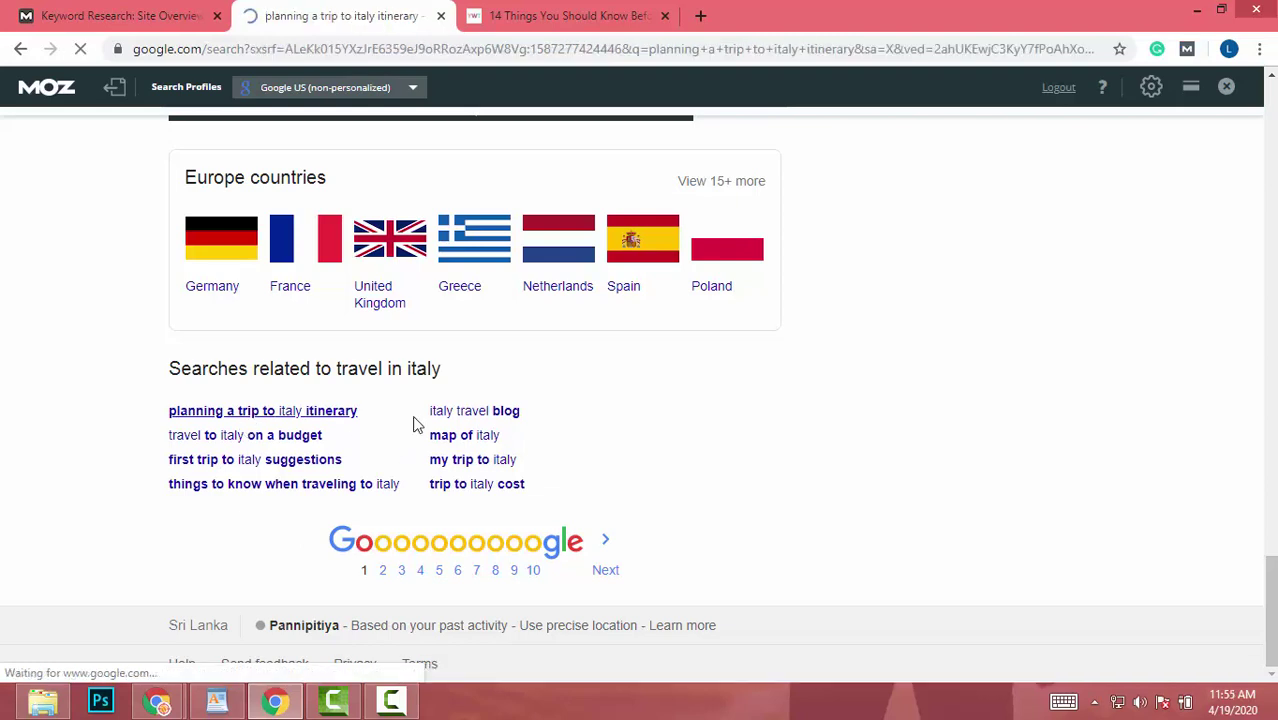
Open the wanderlustcrew.com "How to Spend 10 Days in Italy" and untoldmorsels.com "How to plan a trip to Italy" results in new tabs.
scroll(413, 408, "down", 1)
scroll(413, 408, "down", 5)
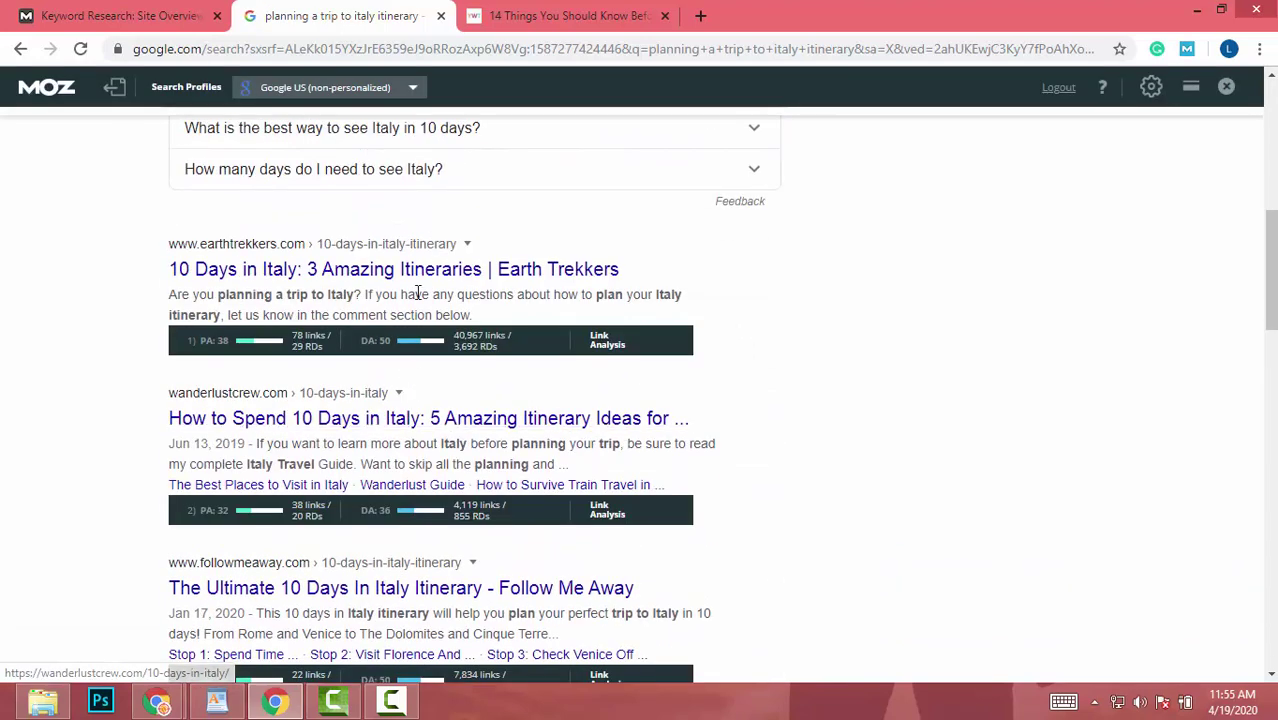
scroll(419, 362, "down", 2)
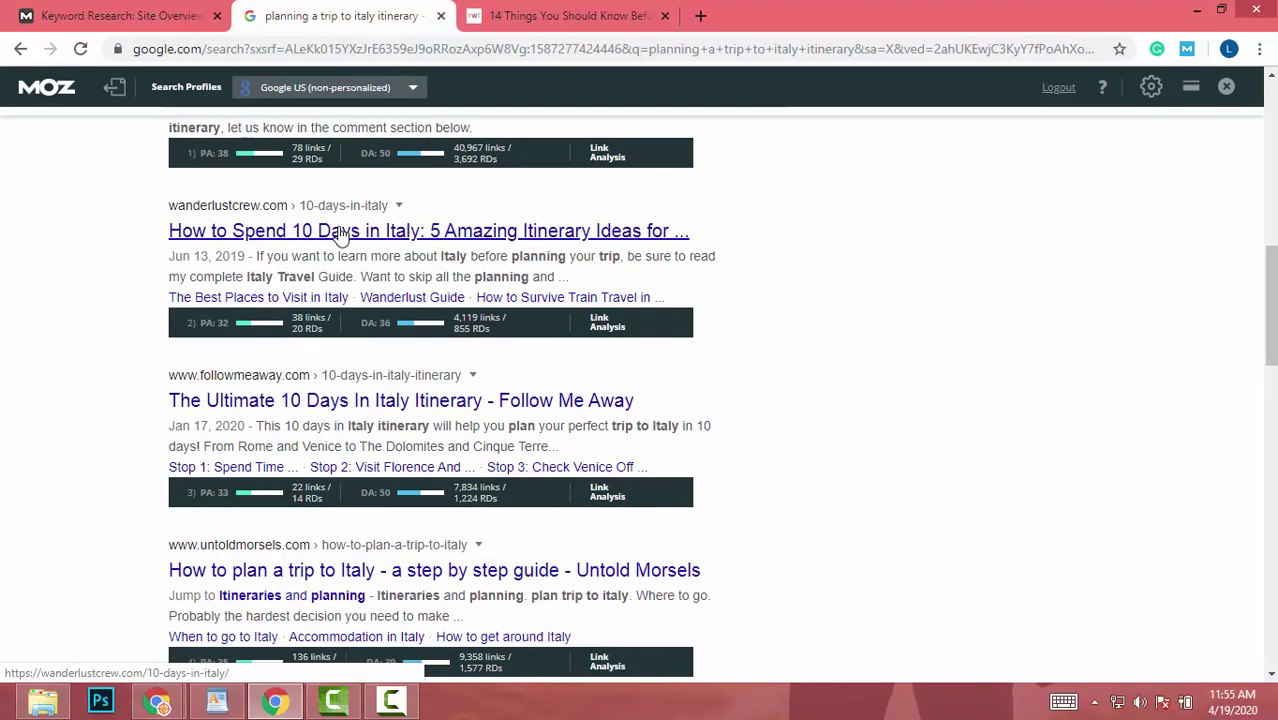
middle_click(340, 232)
scroll(422, 371, "down", 4)
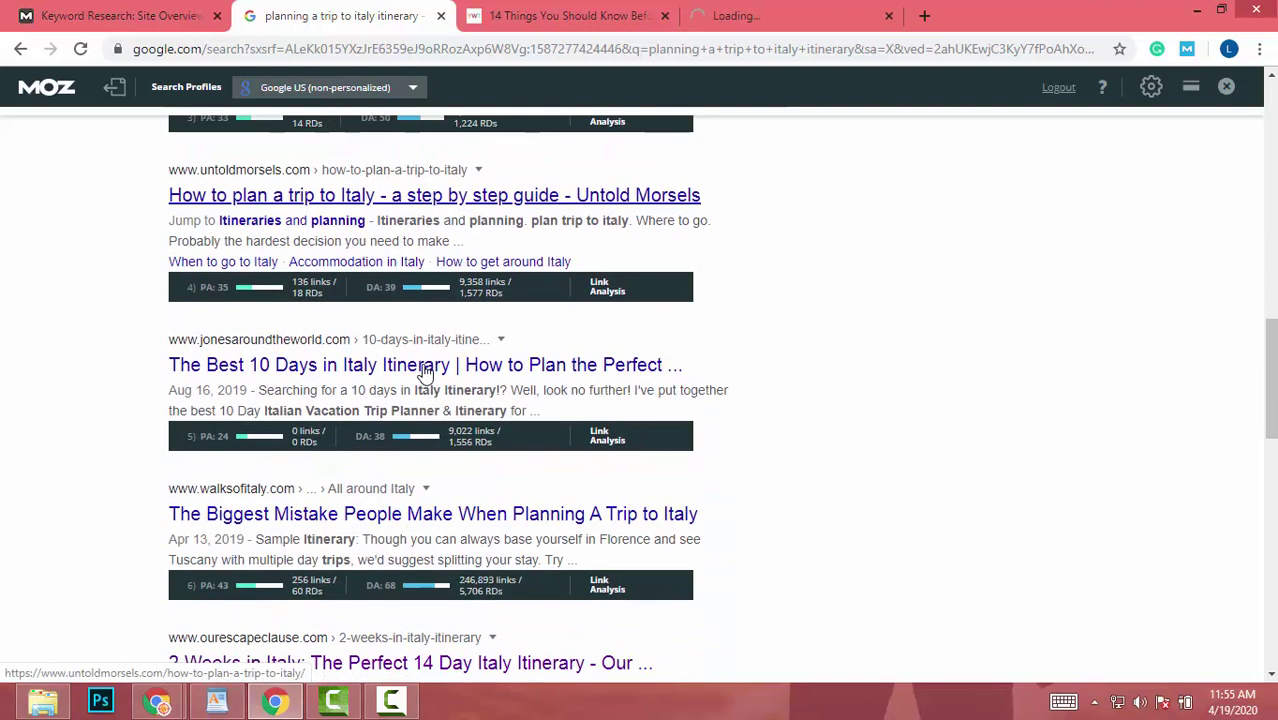
middle_click(390, 200)
Open the jonesaroundtheworld.com 10-day and ourescapeclause.com 2-week Italy itinerary results in new tabs and check the remaining results.
scroll(447, 446, "down", 1)
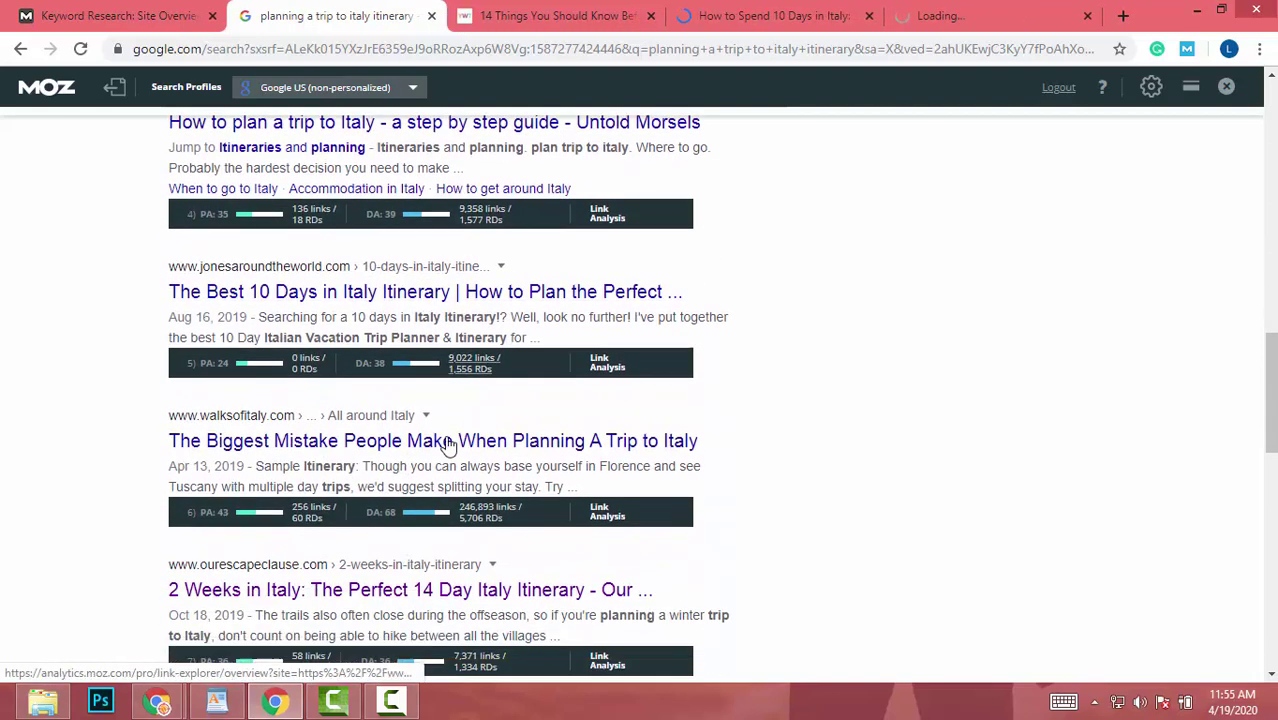
middle_click(336, 280)
scroll(432, 537, "down", 1)
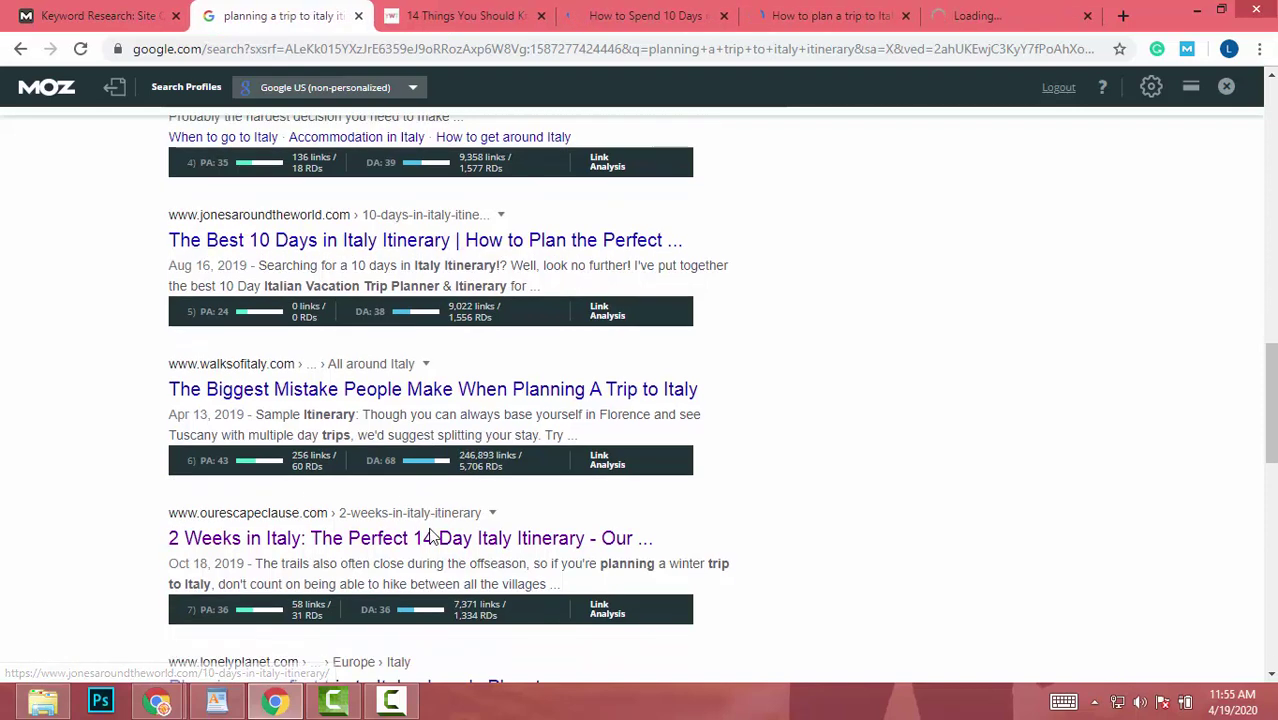
scroll(432, 537, "down", 3)
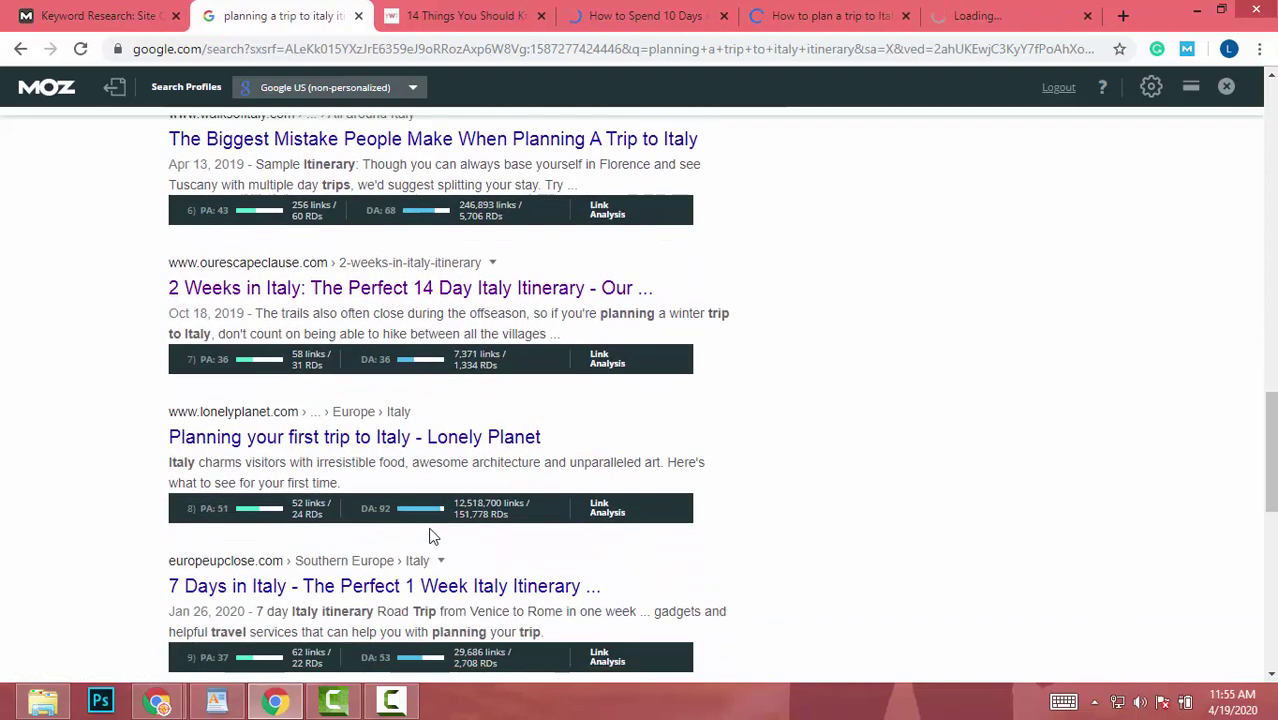
middle_click(367, 300)
scroll(367, 300, "down", 4)
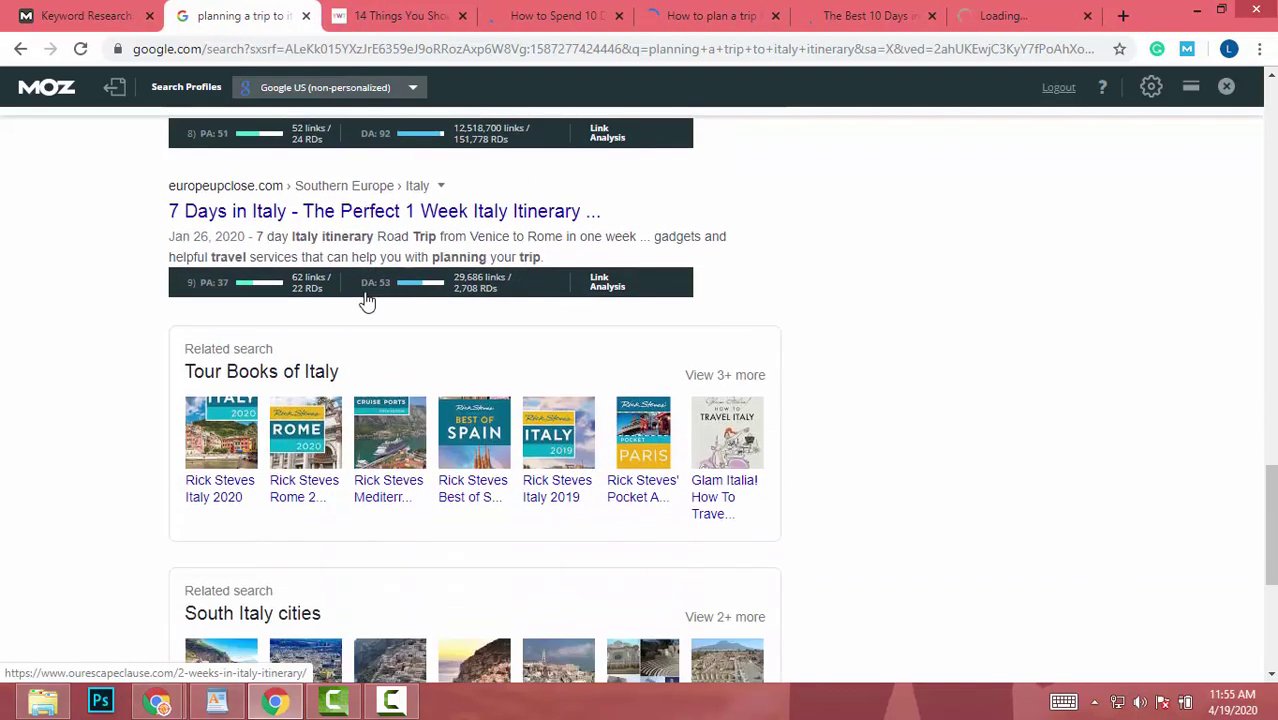
scroll(367, 300, "down", 4)
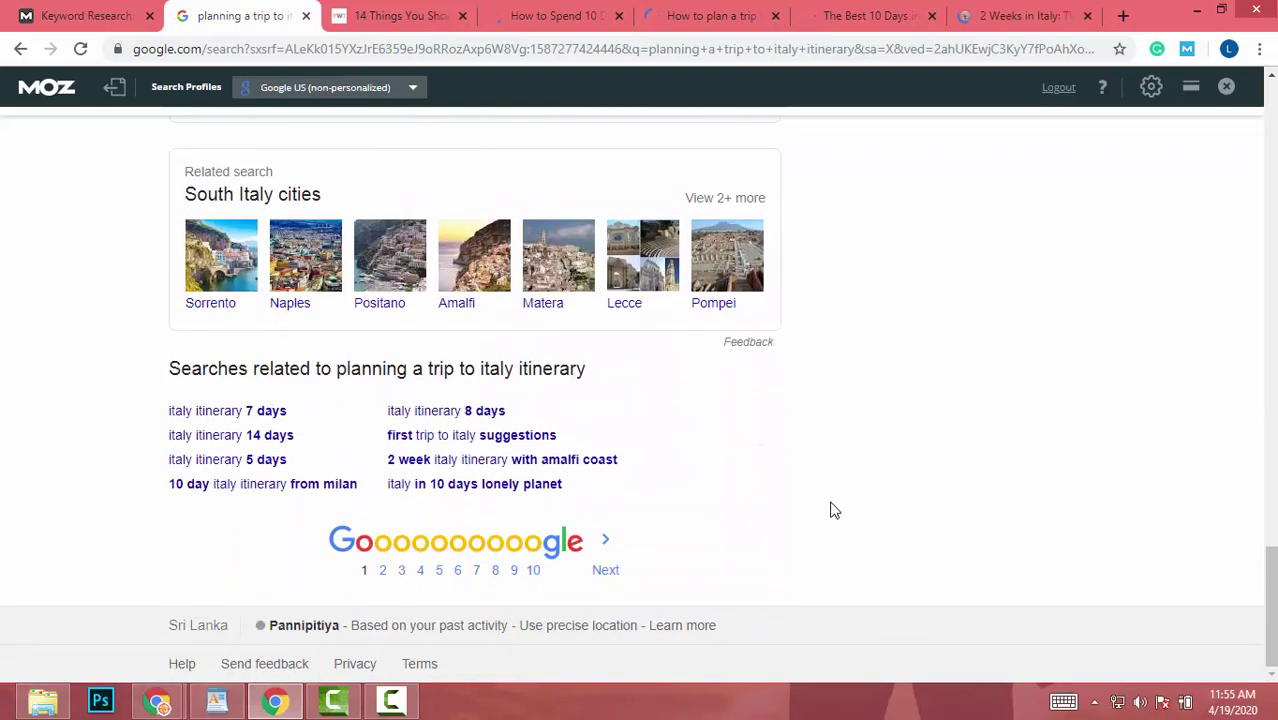
scroll(830, 510, "up", 16)
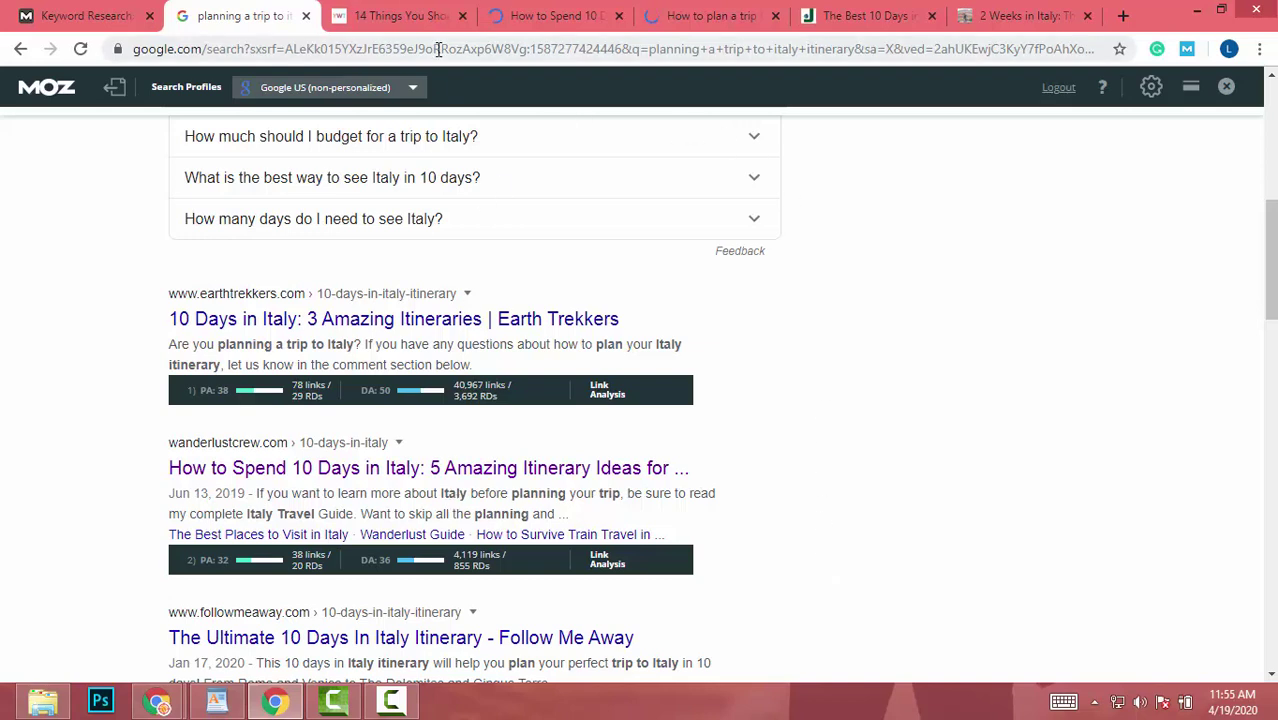
Copy the yogawinetravel.com article's URL and analyze it as an exact page in Moz Pro's Site Overview for United States - en-US.
left_click(420, 8)
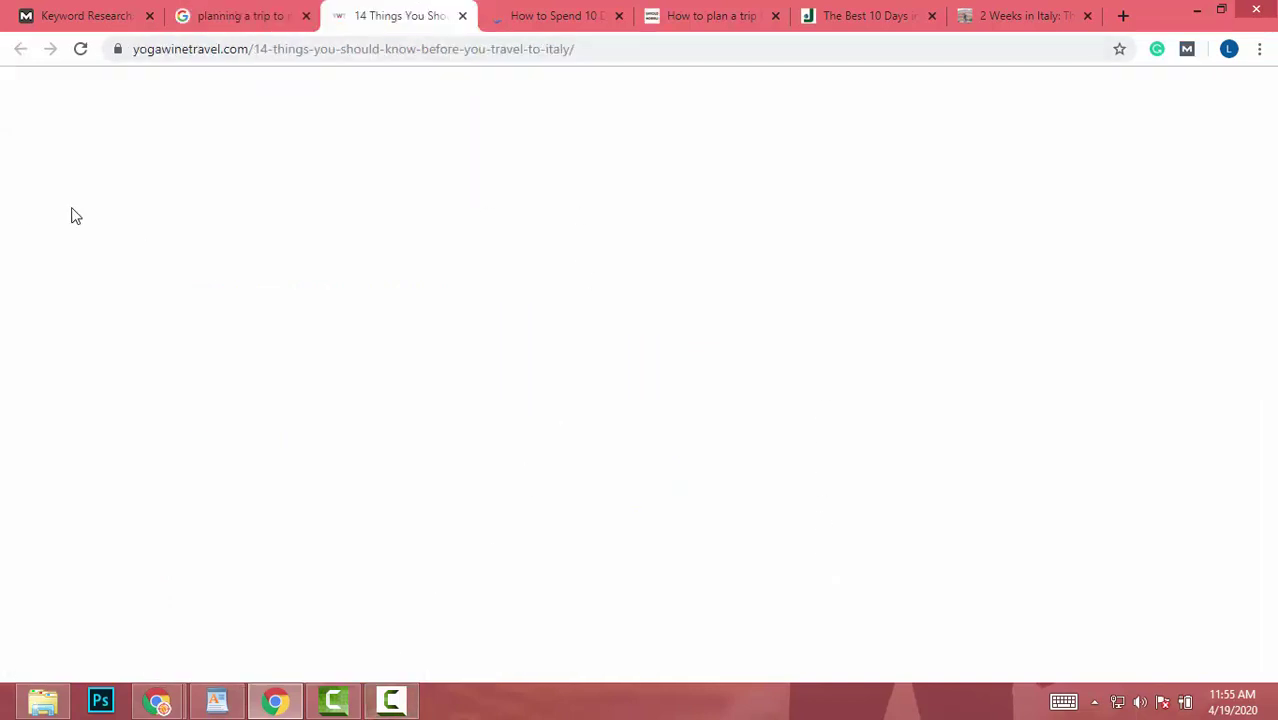
left_click(361, 40)
key("ctrl+c")
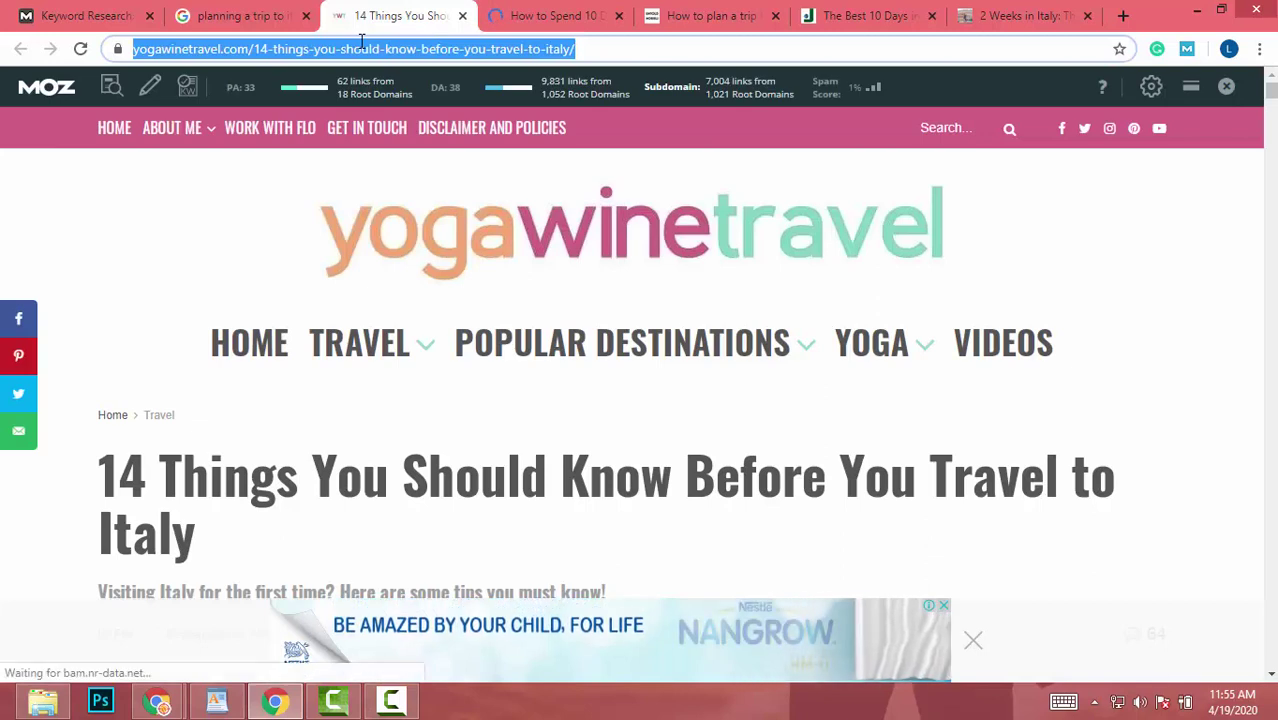
left_click(83, 12)
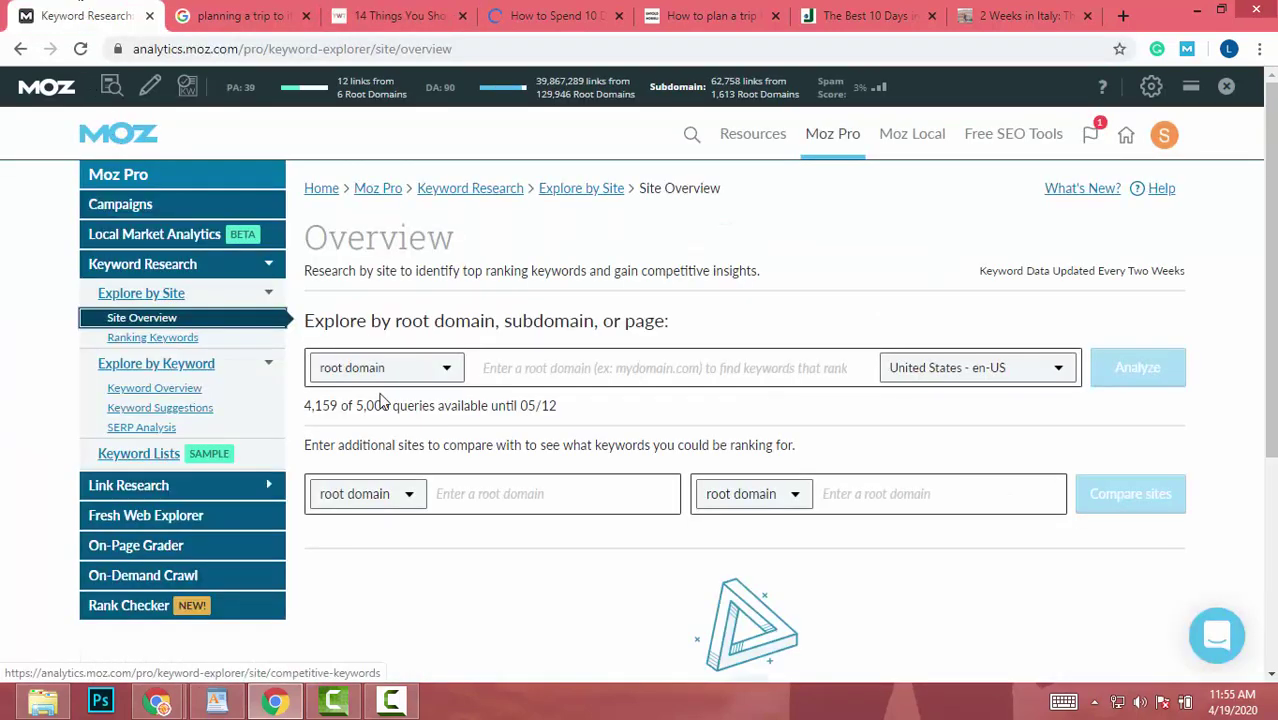
left_click(558, 369)
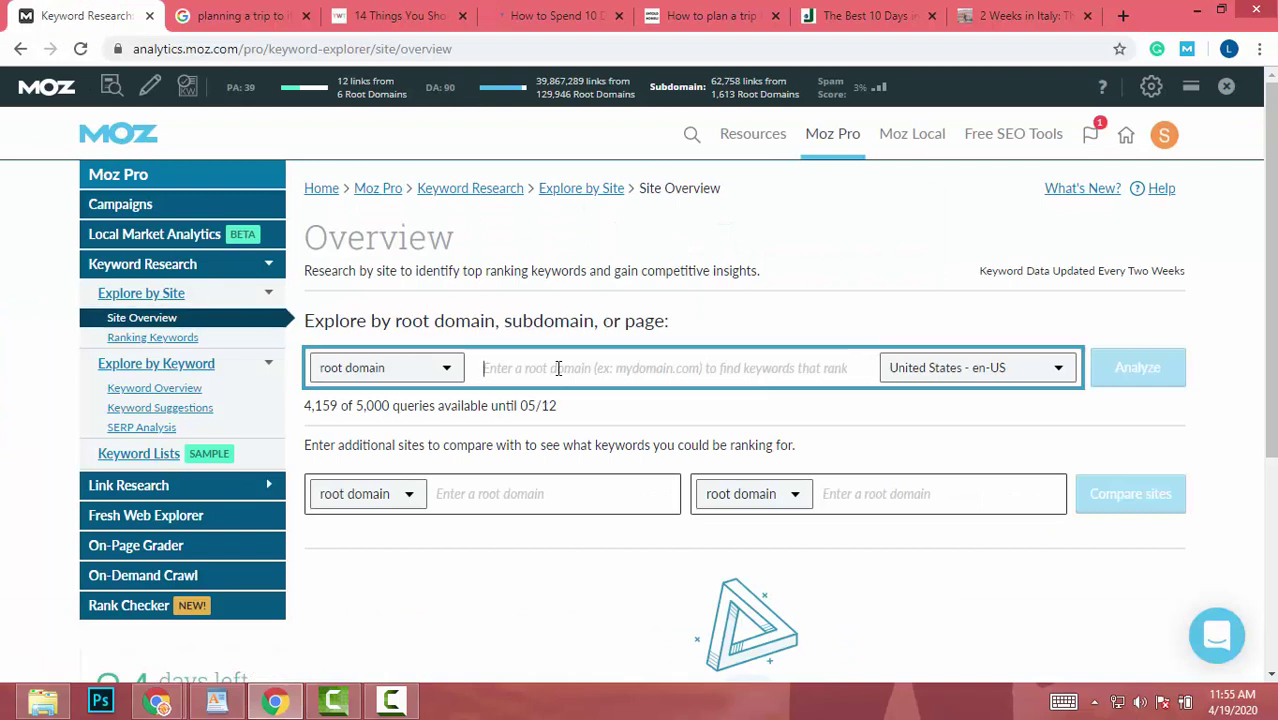
key("ctrl+v")
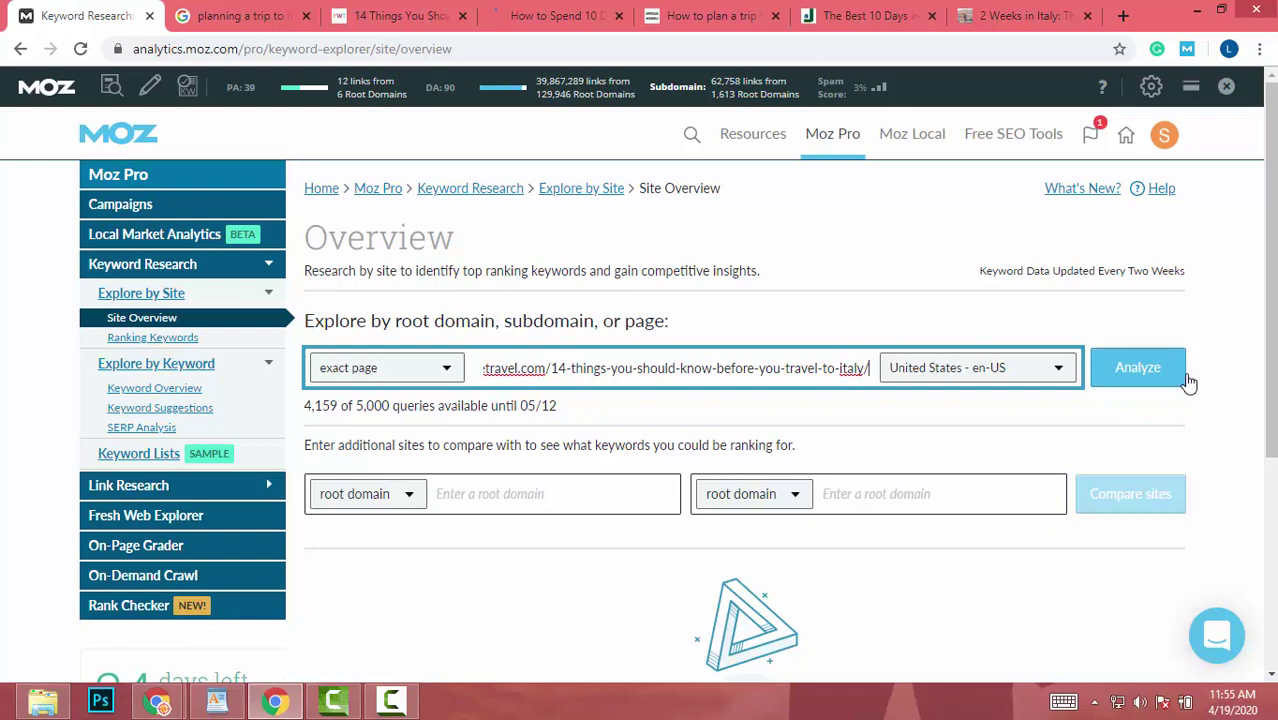
left_click(1141, 383)
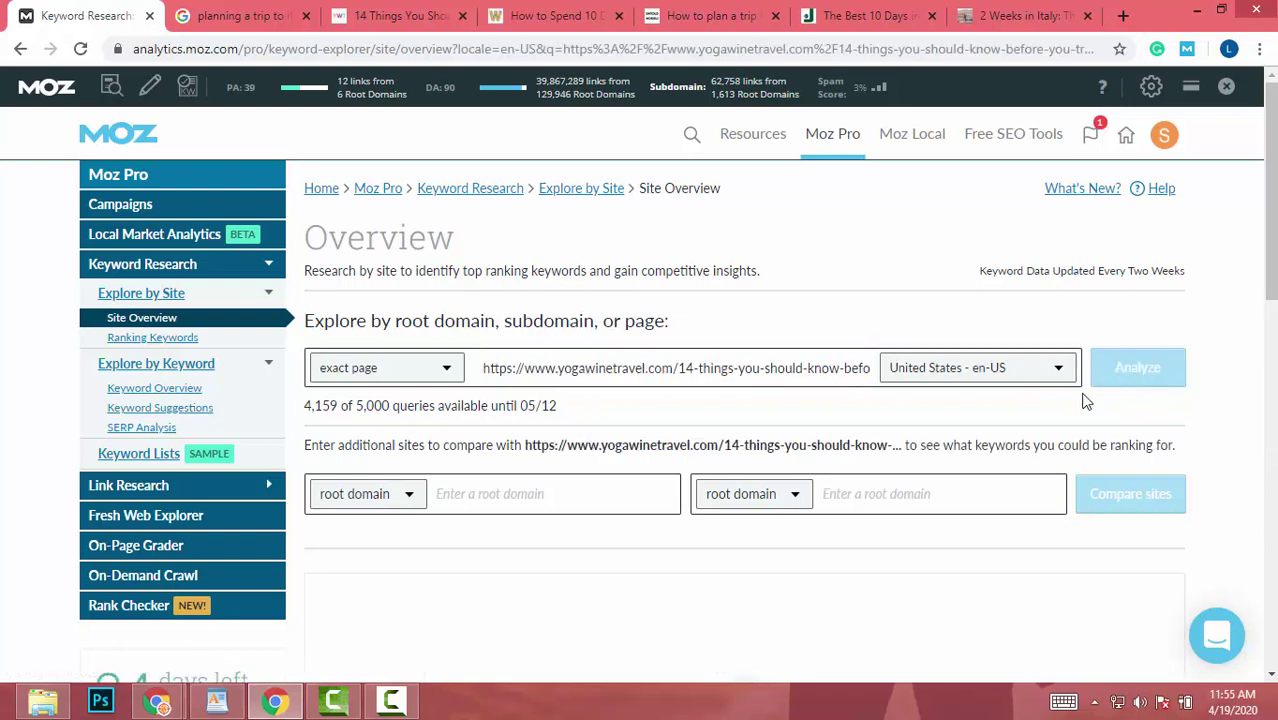
Check the page's top ranking keywords in the overview and open the full list of its ranking keywords.
scroll(1085, 400, "down", 5)
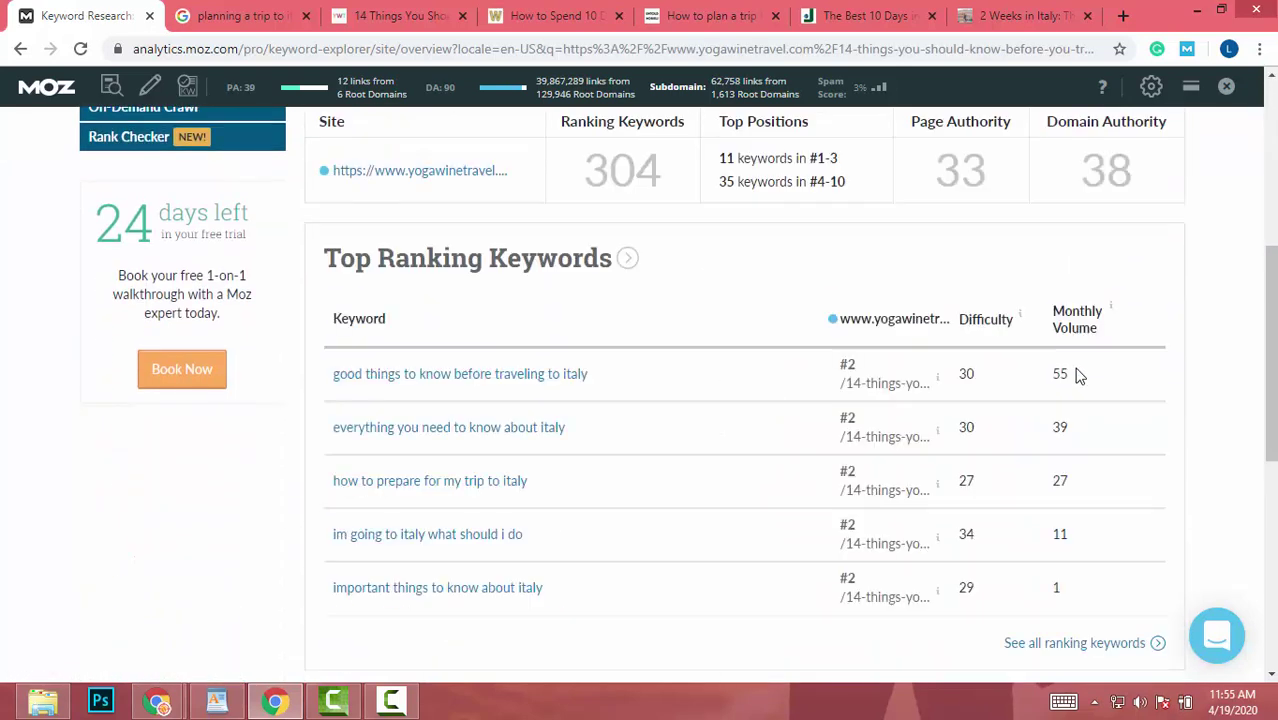
scroll(1080, 375, "down", 2)
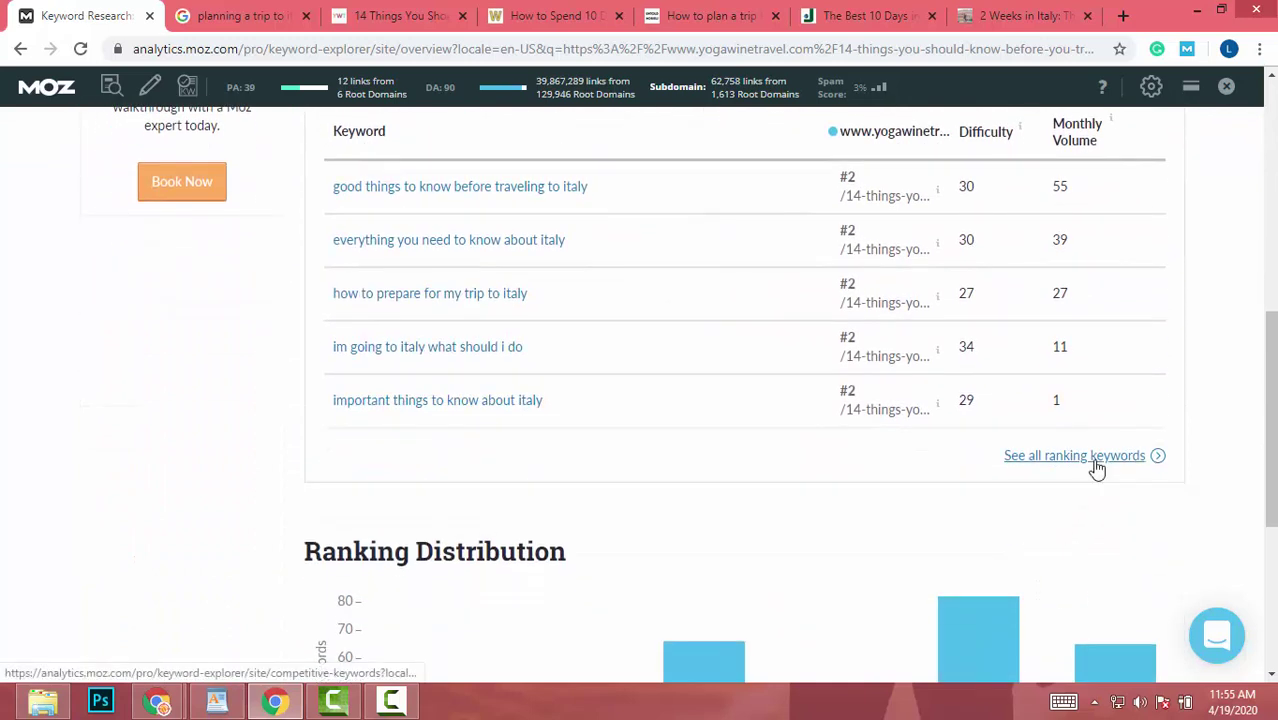
left_click(1097, 466)
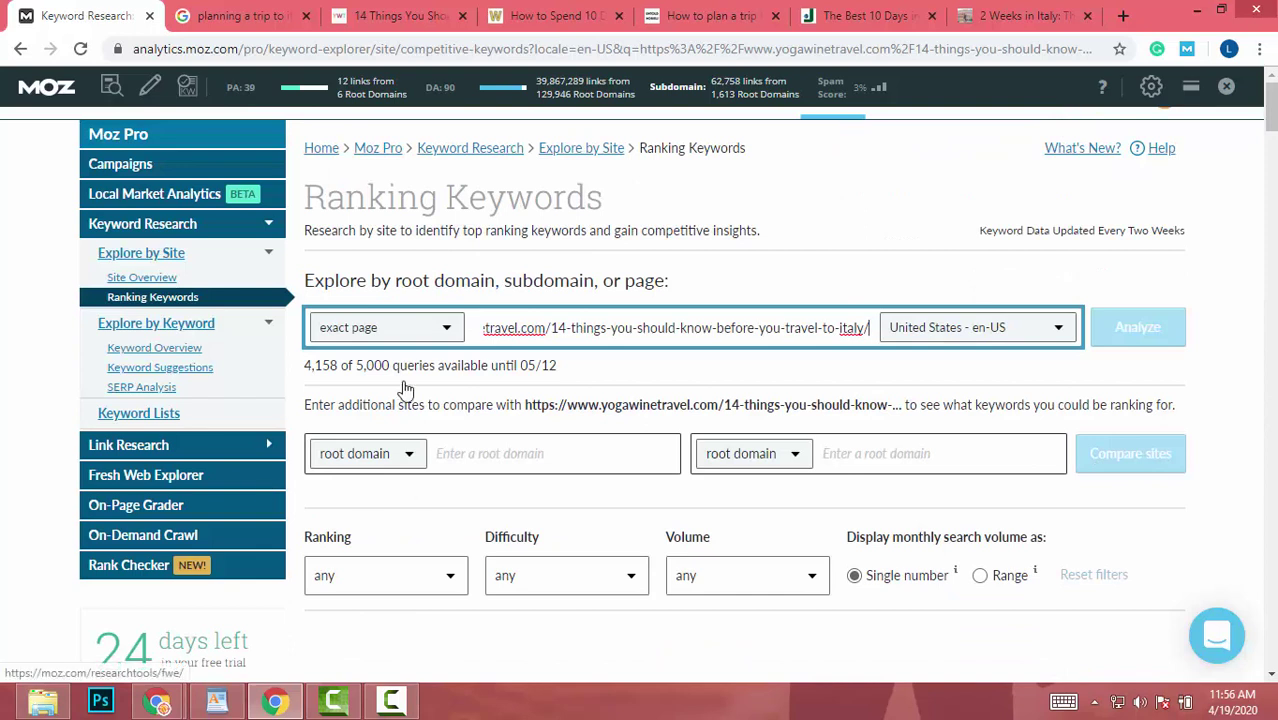
Sort the ranking keywords by difficulty from lowest to highest.
scroll(461, 381, "down", 4)
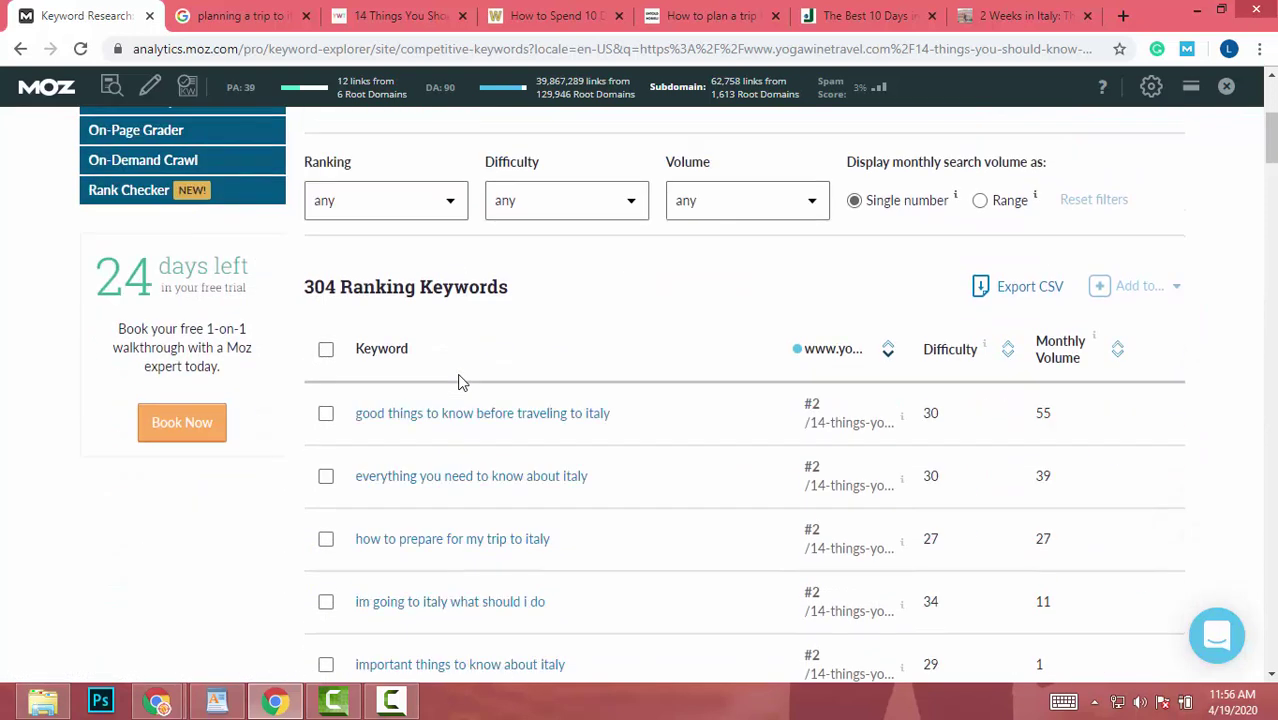
left_click(953, 362)
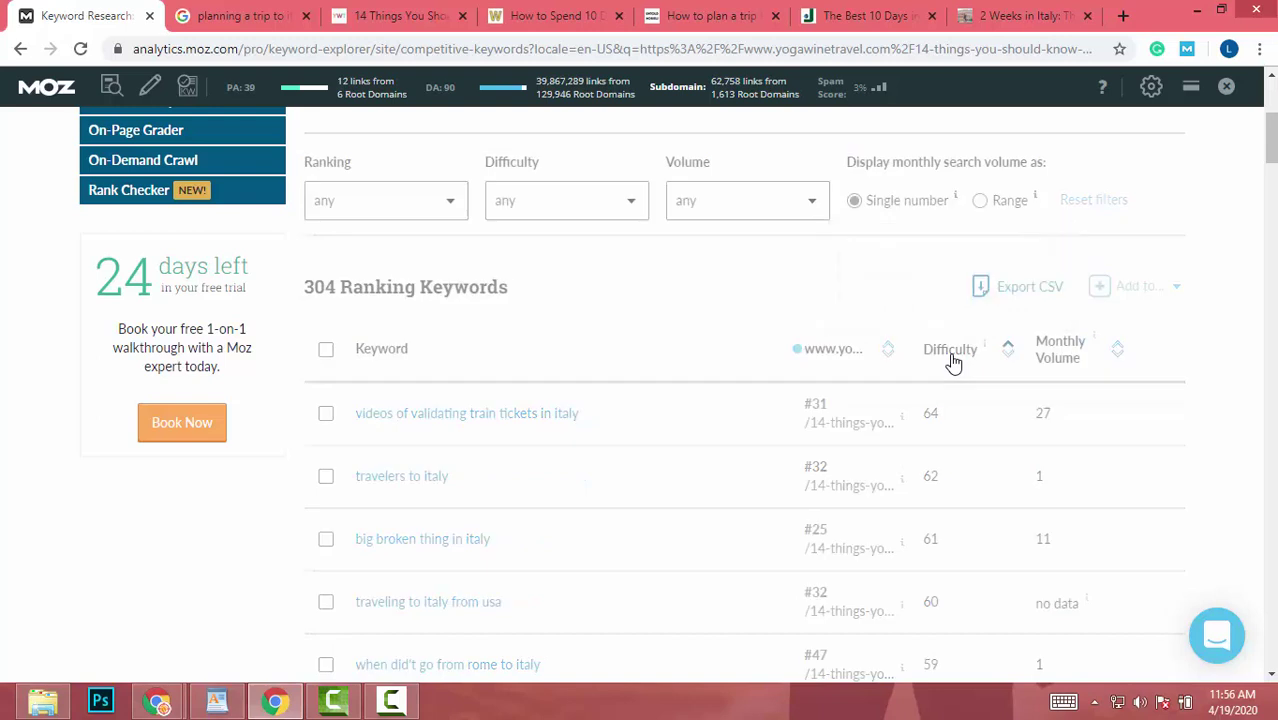
left_click(953, 362)
scroll(940, 362, "down", 1)
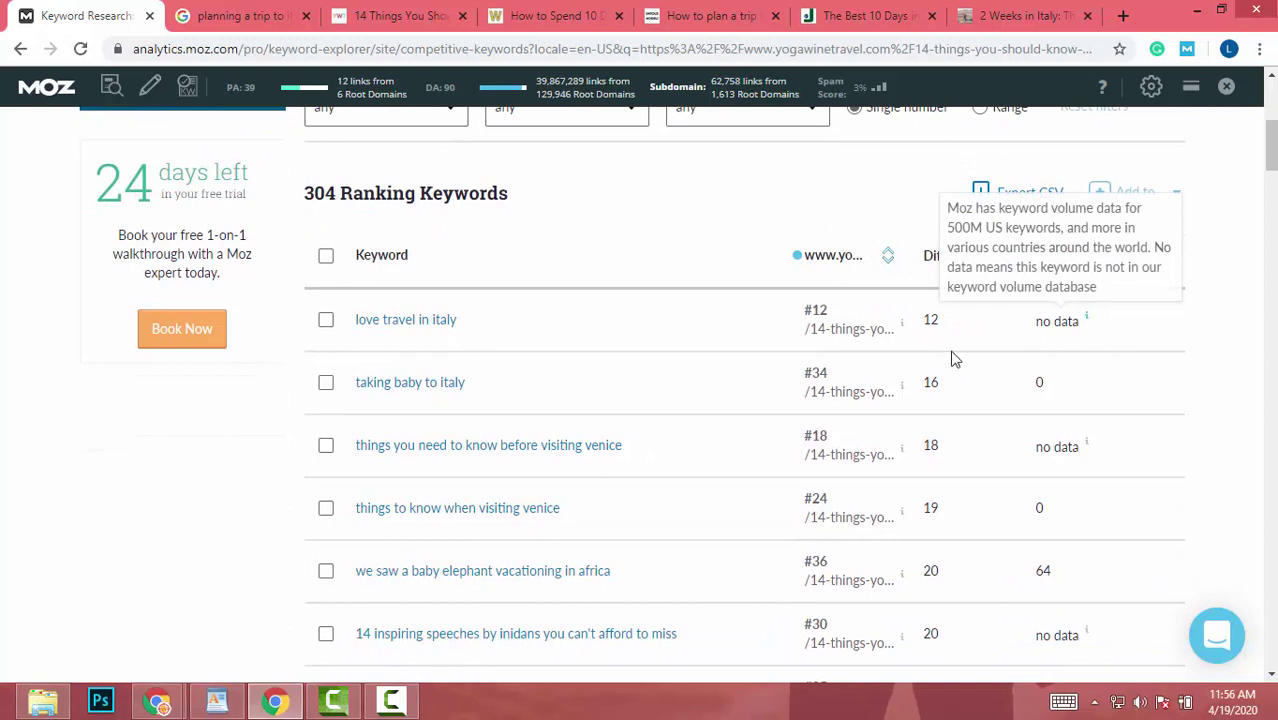
Filter the ranking keywords to a monthly search volume range of 11-5b.
scroll(862, 368, "up", 1)
scroll(862, 368, "up", 2)
scroll(860, 363, "down", 1)
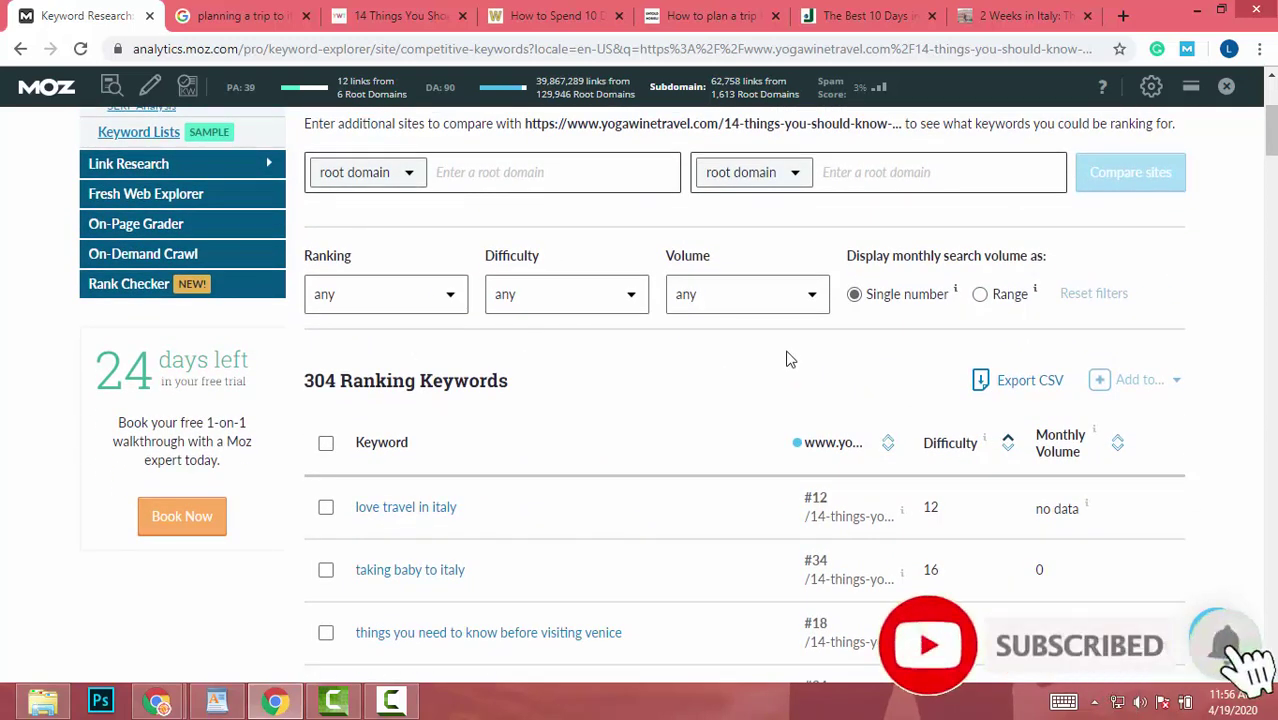
left_click(755, 296)
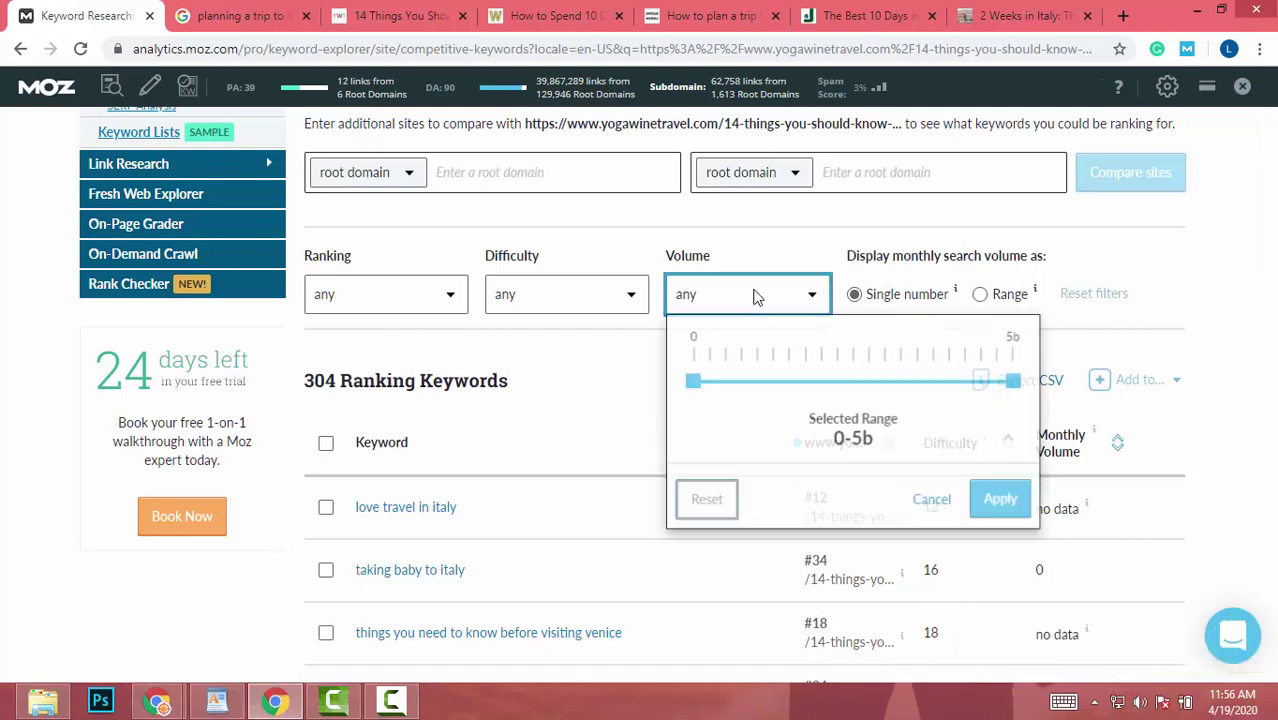
left_click_drag(694, 389, 708, 381)
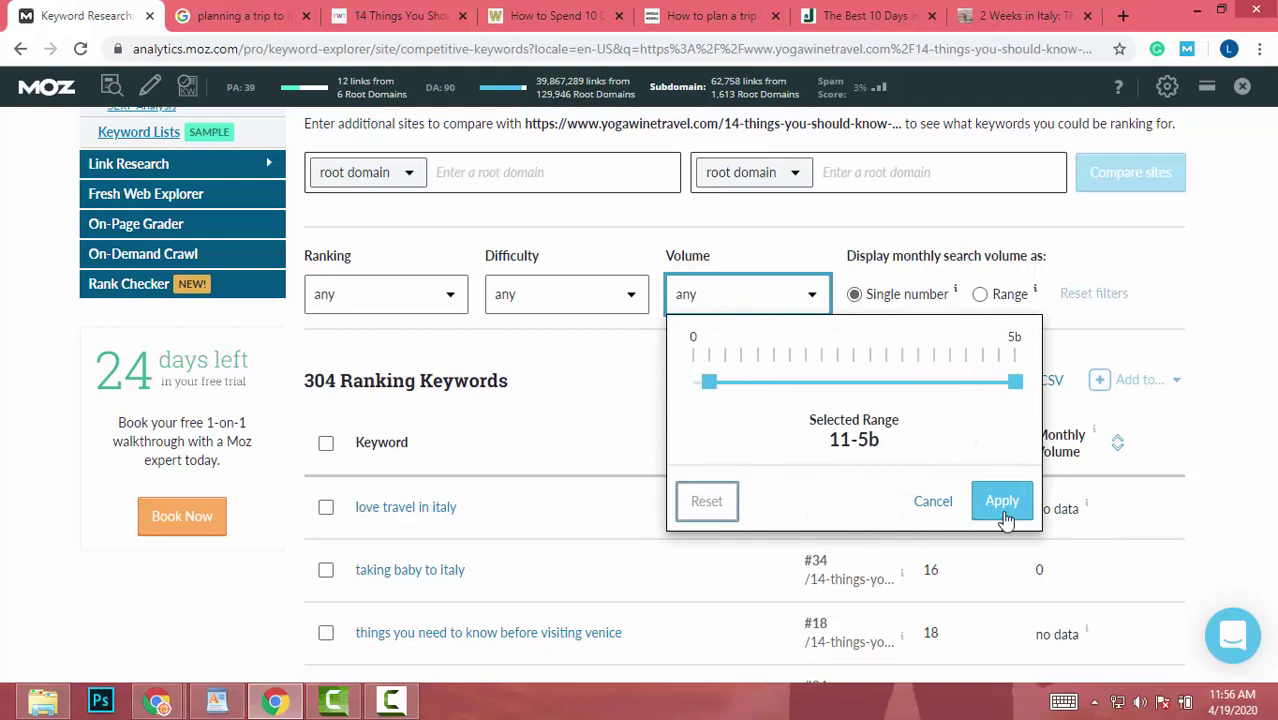
left_click(1002, 502)
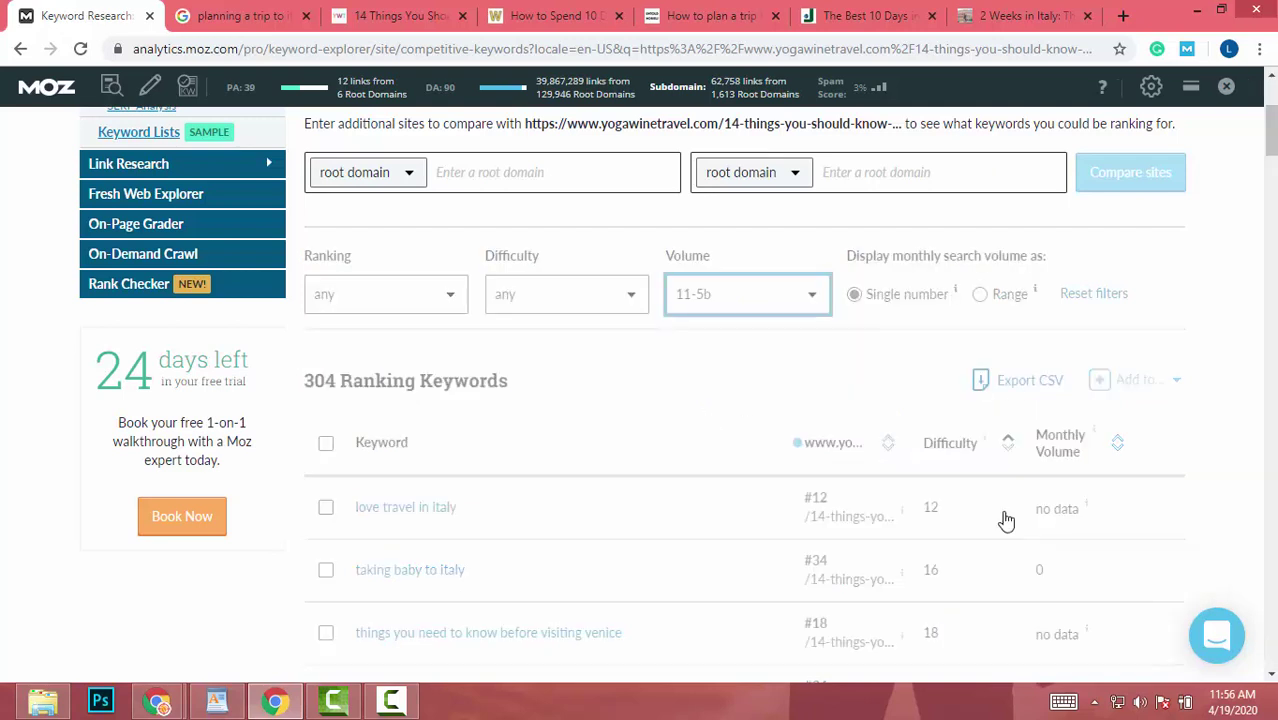
Look through the filtered low-difficulty keywords and open the overview of "traveling to italy alone" in a new tab.
scroll(1004, 450, "down", 2)
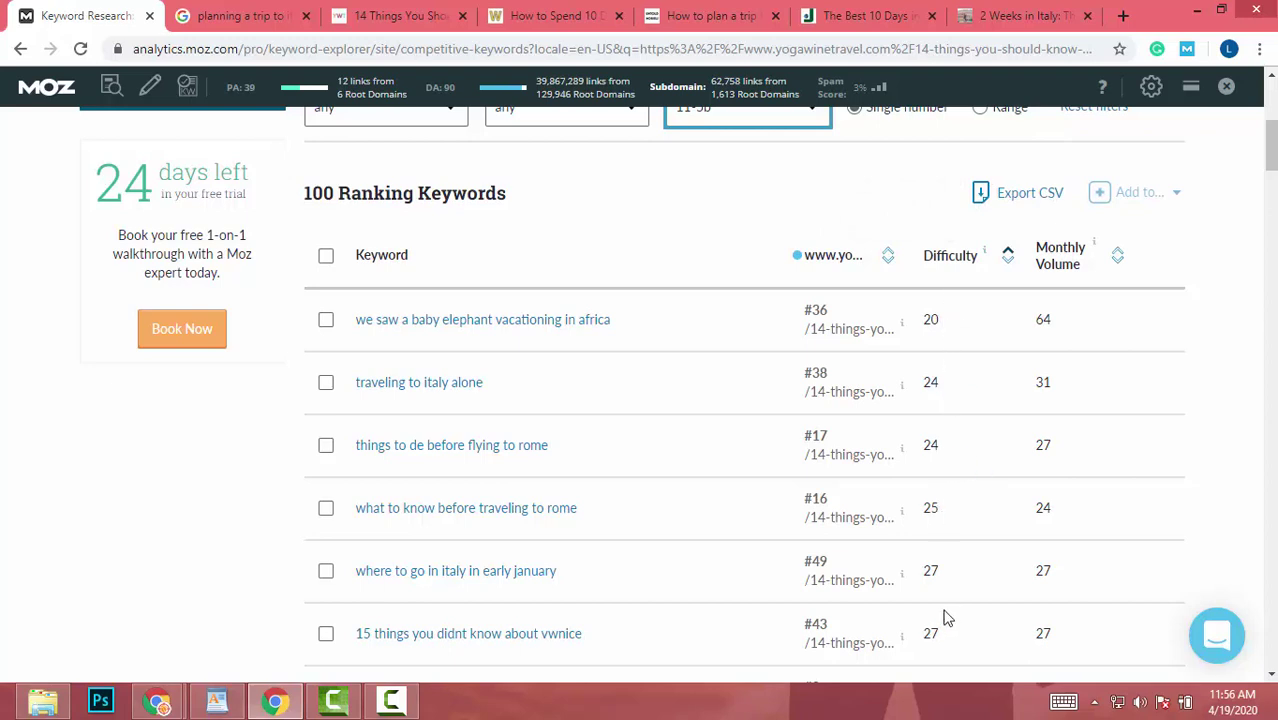
scroll(941, 619, "down", 3)
scroll(938, 607, "up", 4)
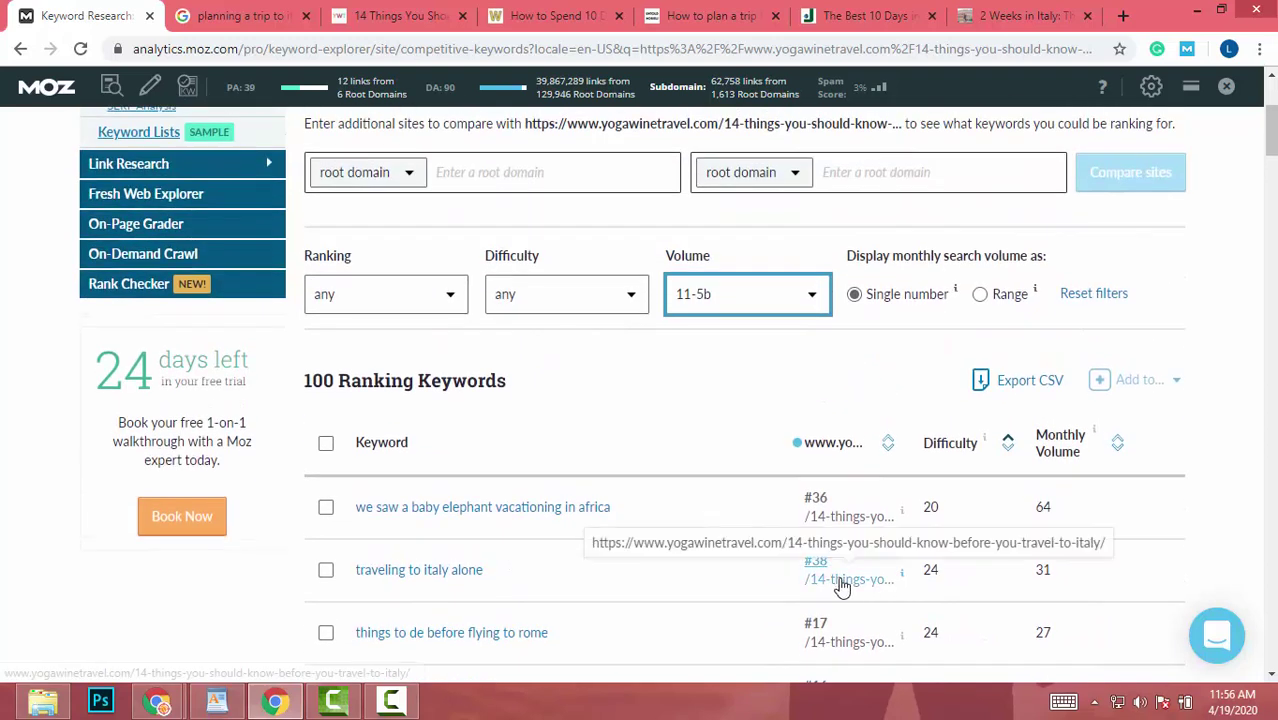
scroll(843, 588, "down", 2)
scroll(736, 487, "down", 2)
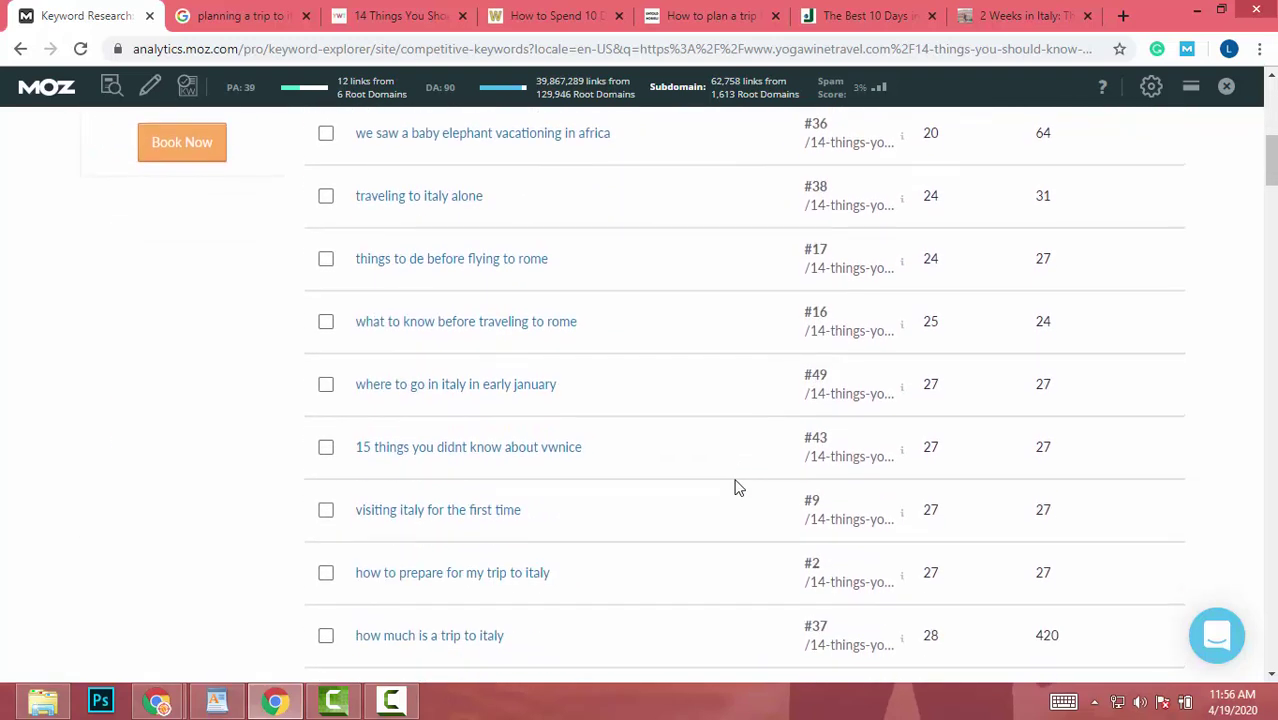
scroll(736, 487, "up", 2)
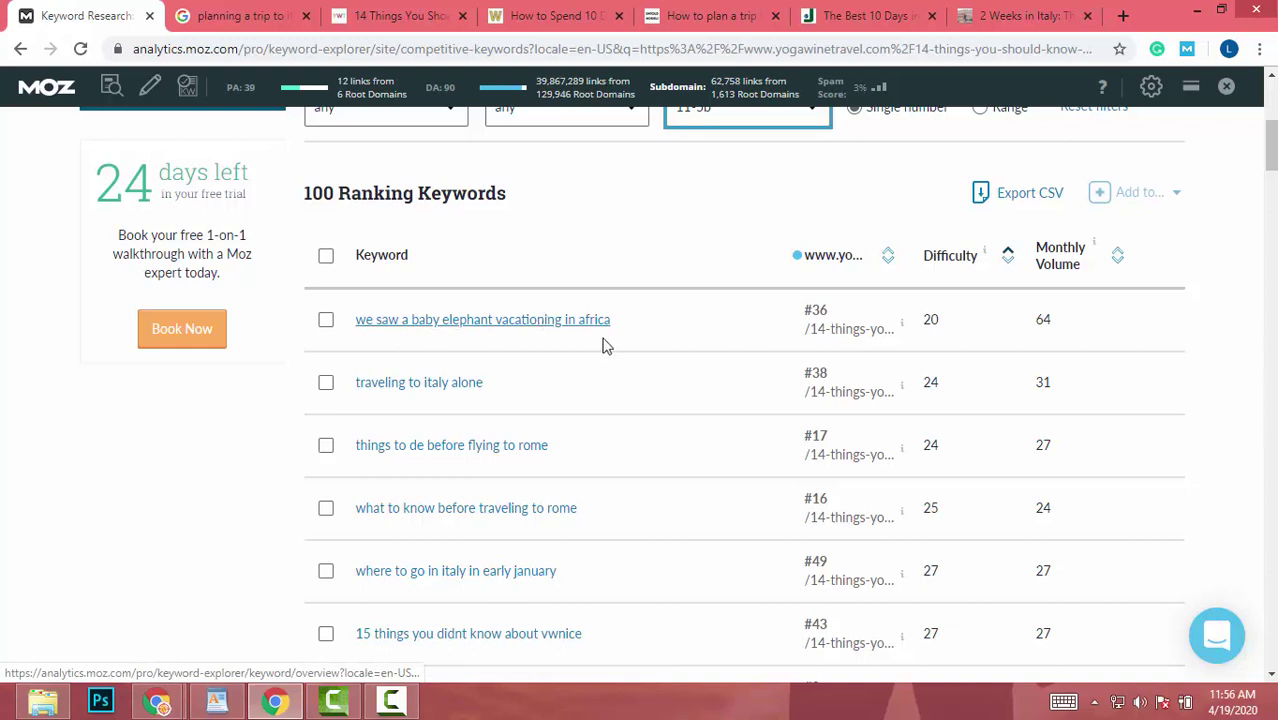
scroll(565, 423, "down", 1)
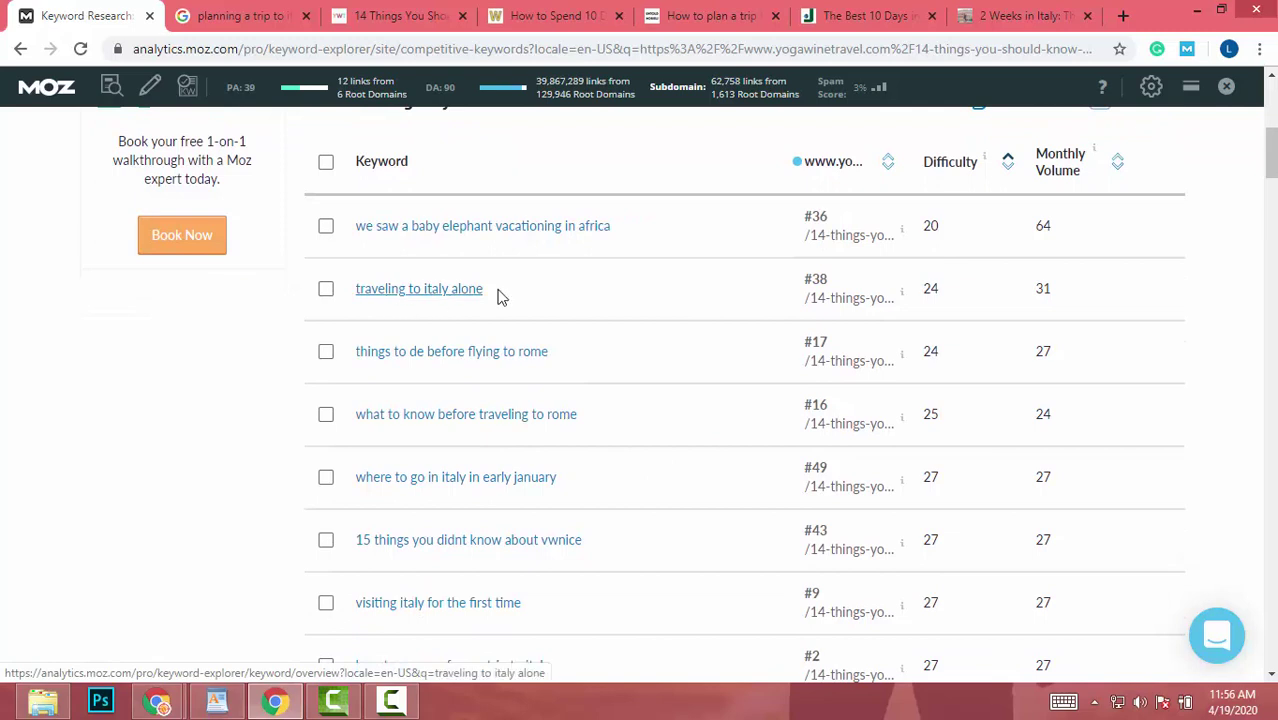
left_click(422, 292, "ctrl")
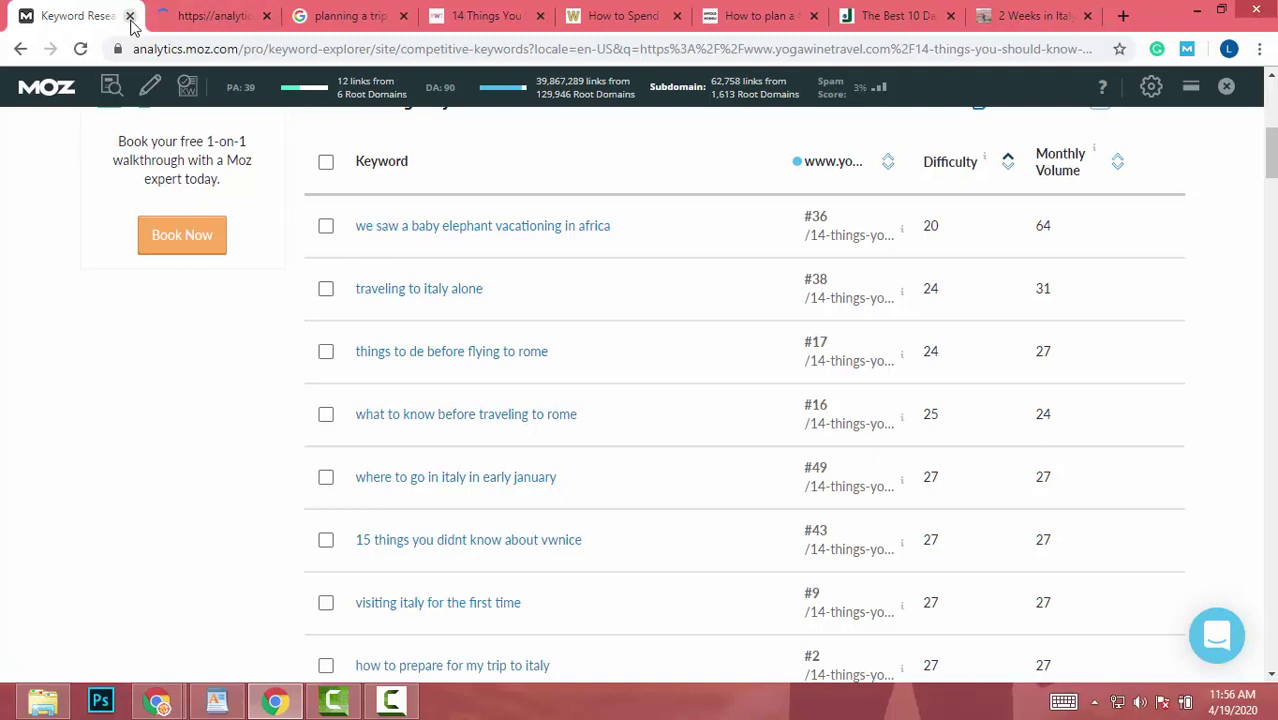
left_click(208, 16)
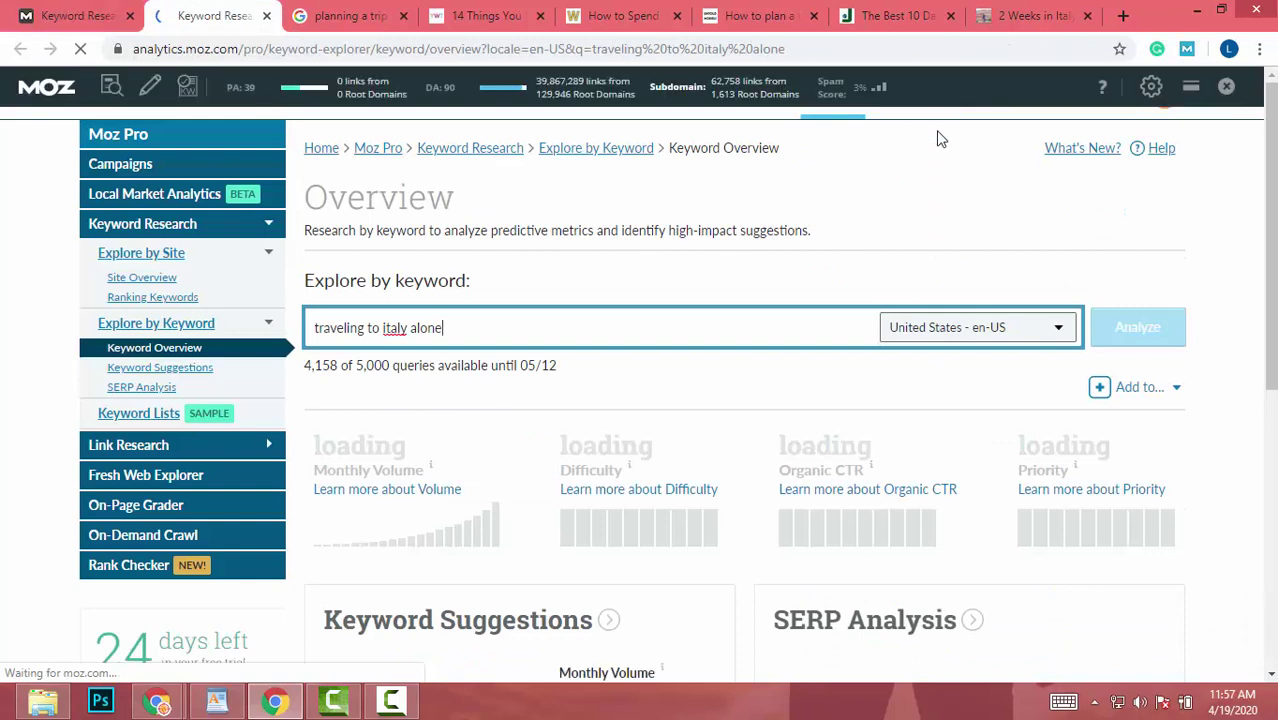
Examine the keyword's volume, difficulty, organic CTR and priority metrics, its keyword suggestions and the SERP analysis.
scroll(590, 300, "down", 2)
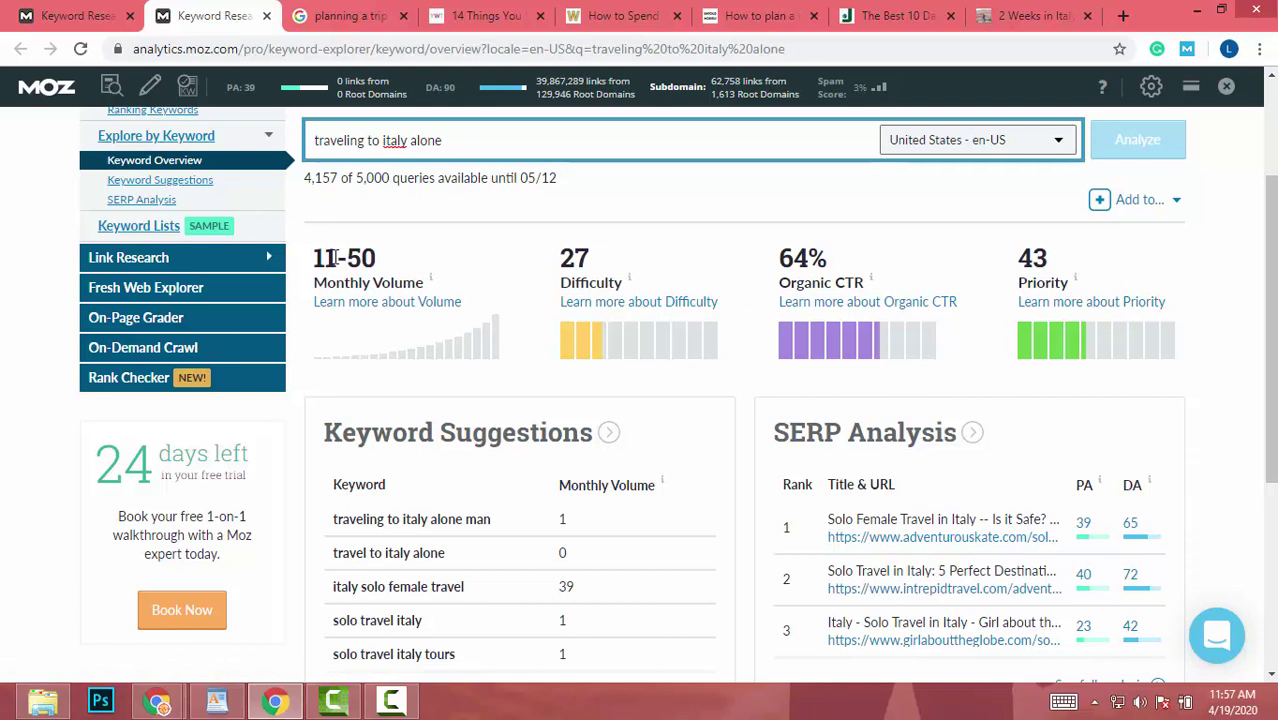
scroll(393, 263, "down", 3)
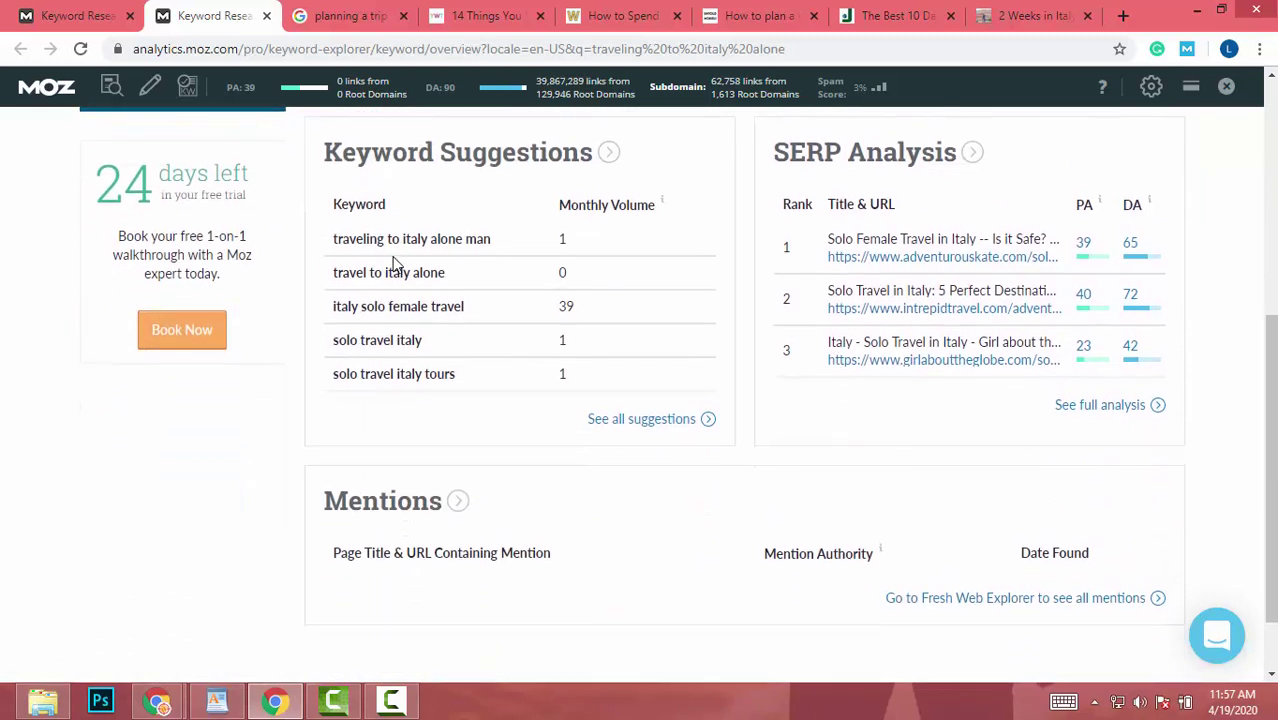
scroll(393, 263, "up", 2)
scroll(396, 263, "down", 1)
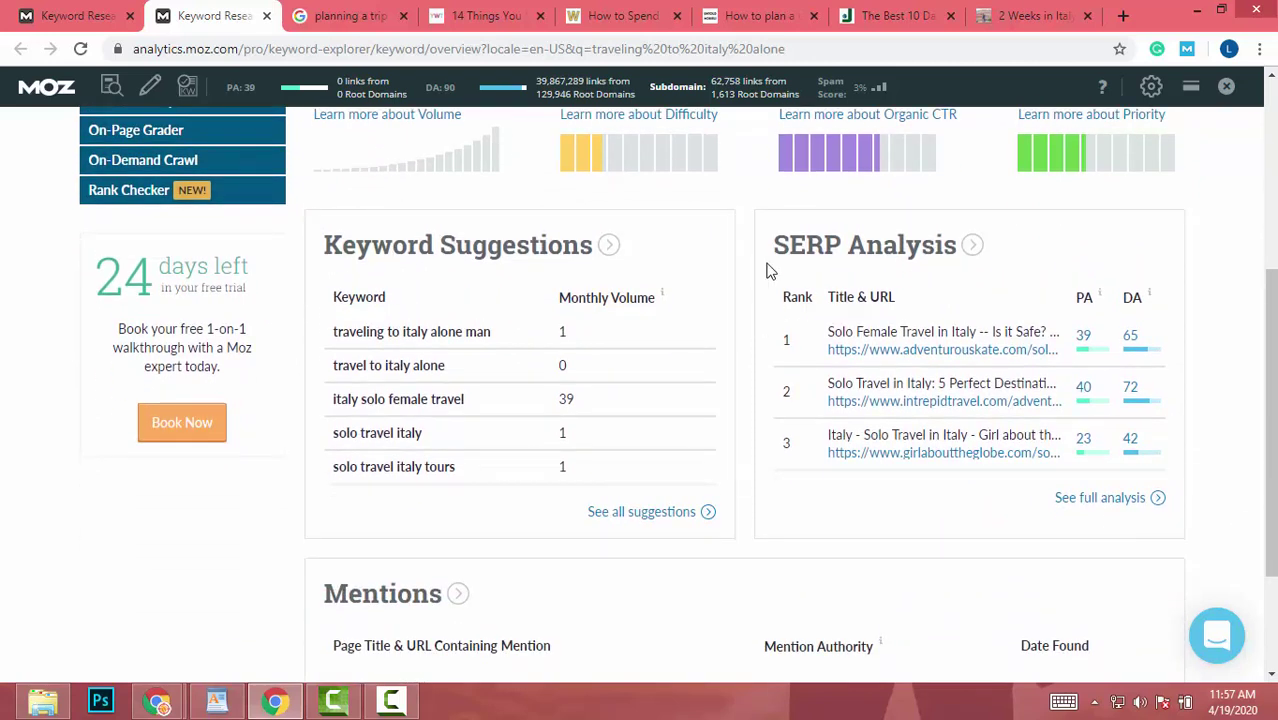
Open the full SERP analysis for "traveling to italy alone" and examine the page-one results' titles, page authority, domain authority and linking domains.
left_click(1099, 498)
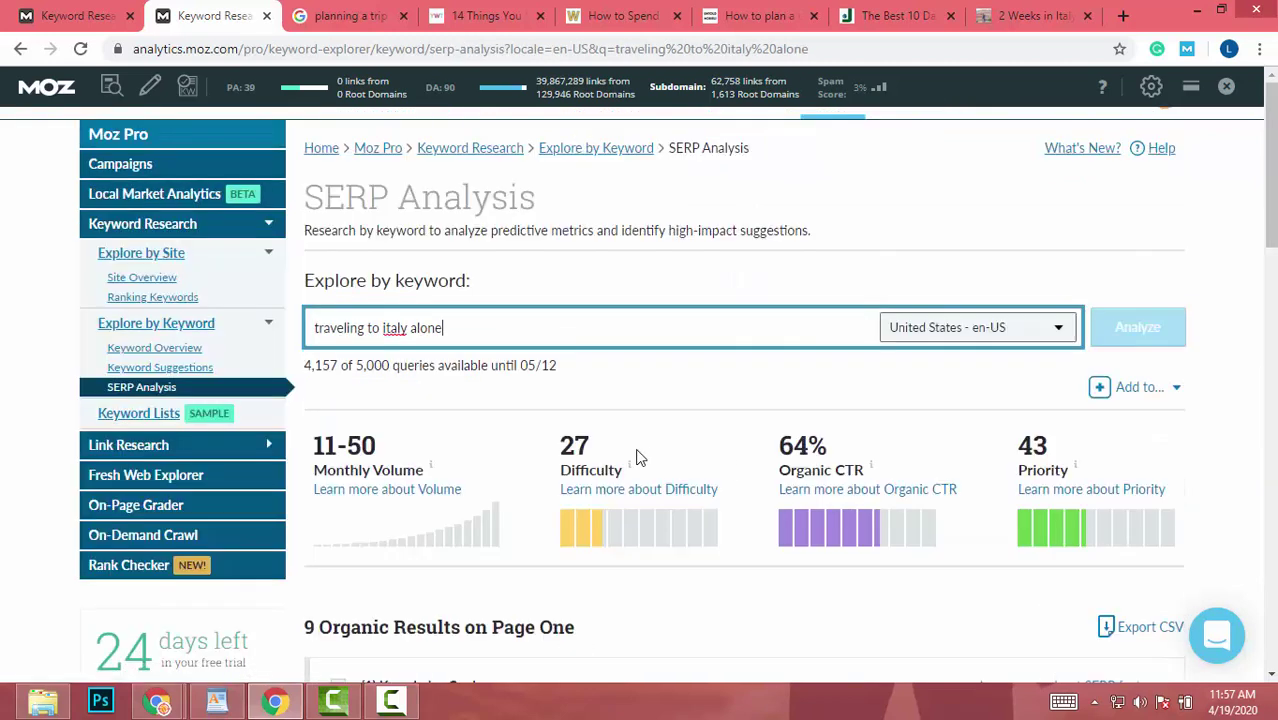
scroll(640, 455, "down", 4)
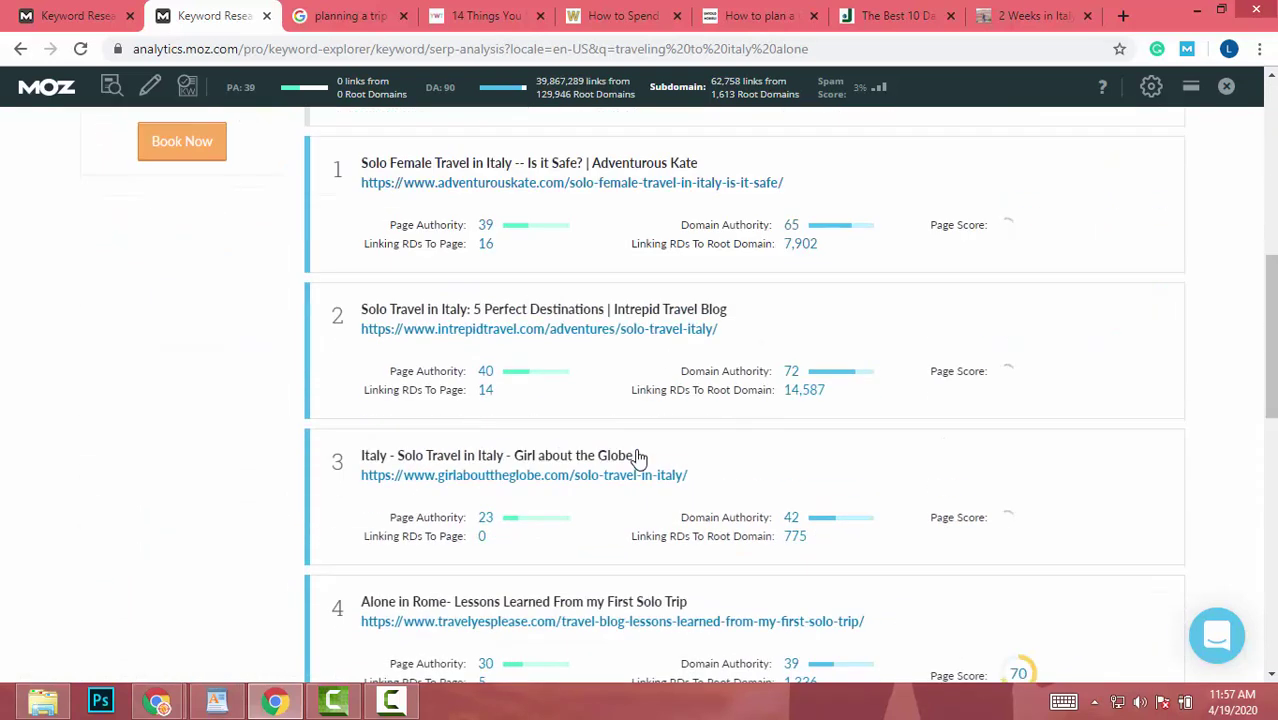
scroll(640, 455, "down", 5)
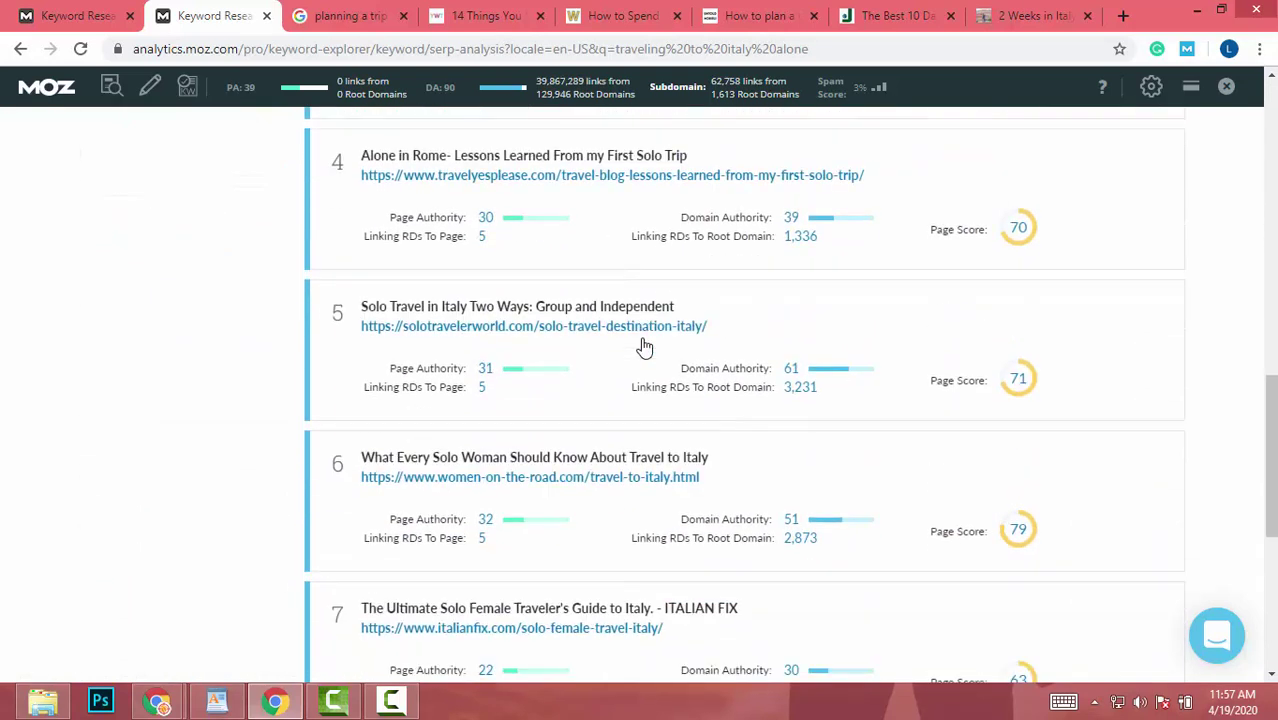
scroll(643, 346, "down", 5)
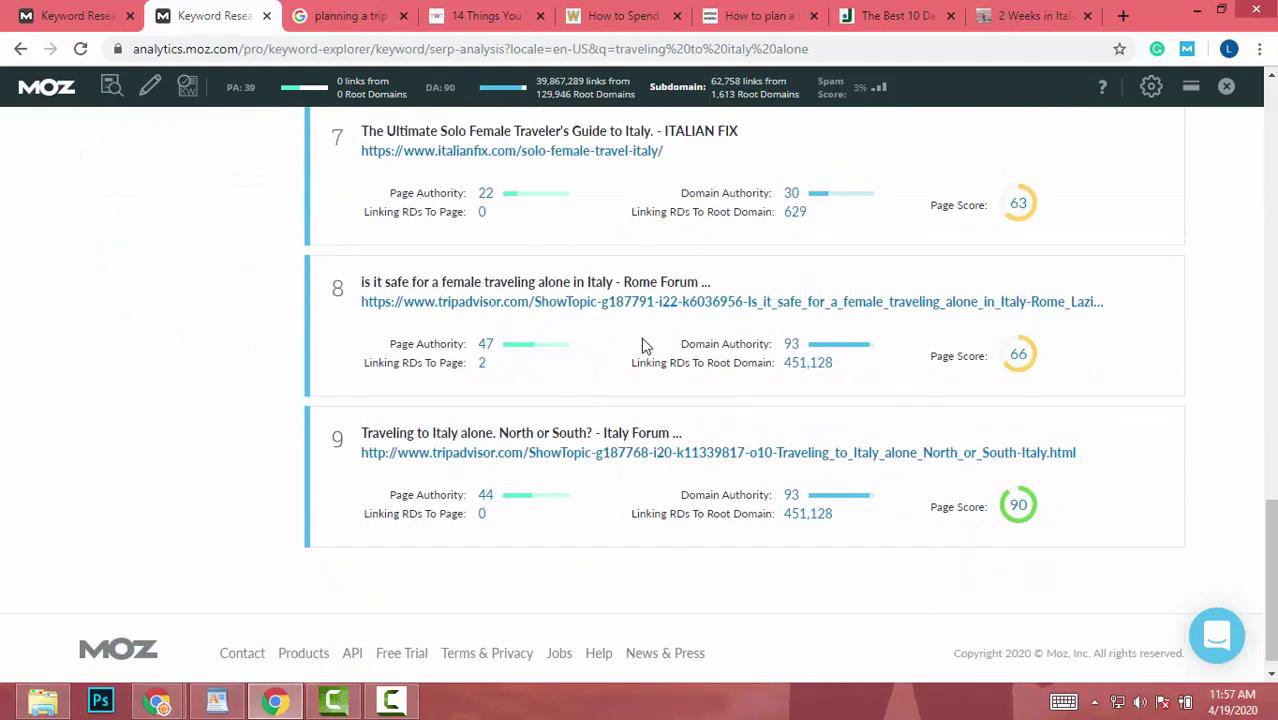
scroll(643, 346, "up", 2)
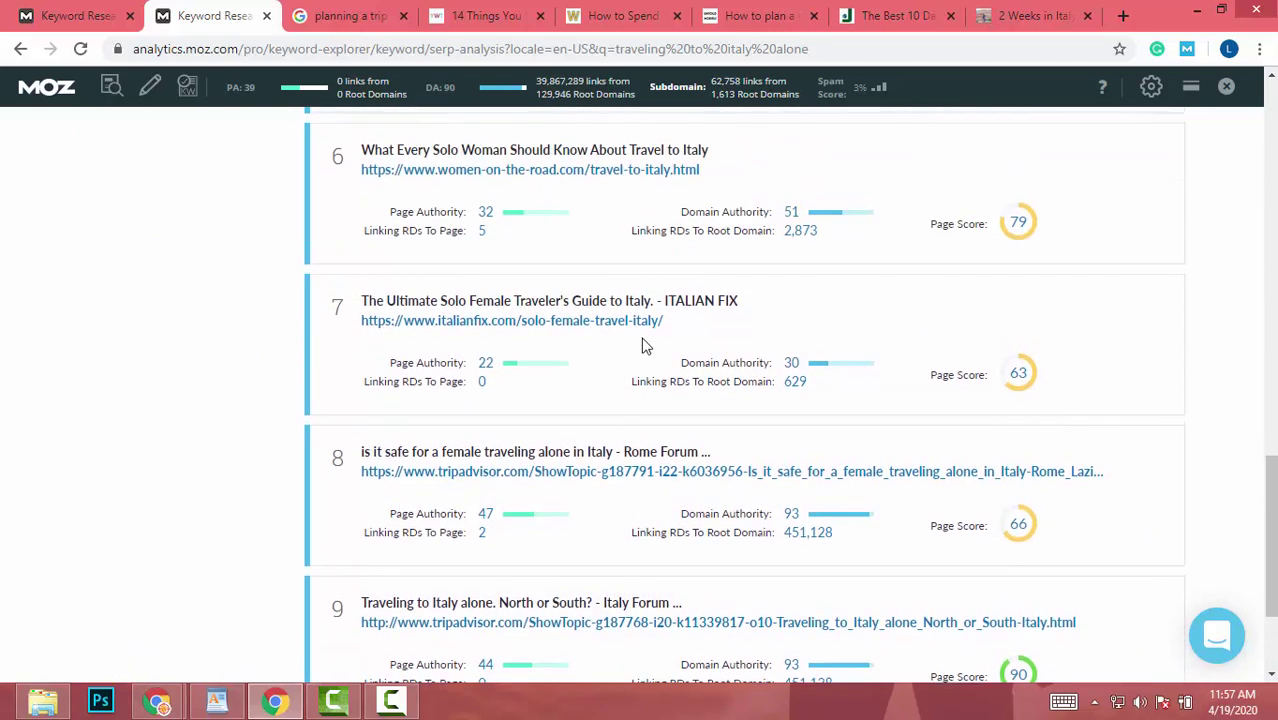
scroll(643, 346, "up", 12)
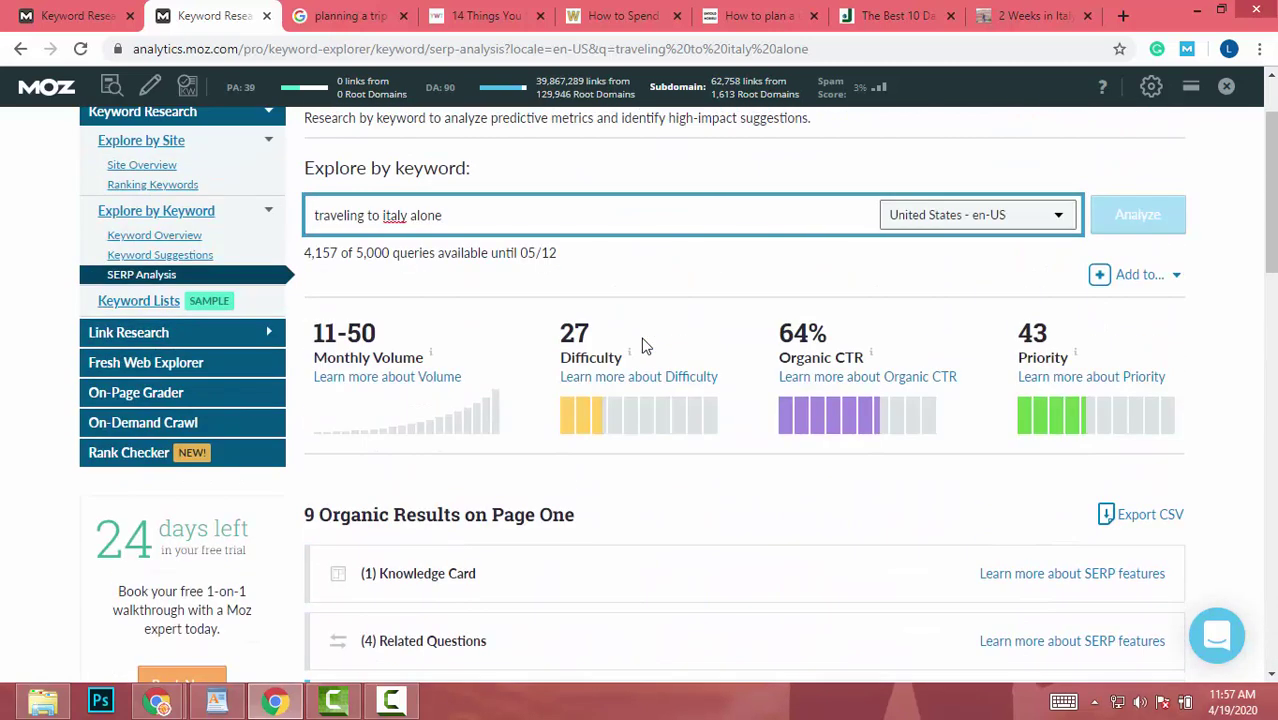
scroll(643, 346, "down", 3)
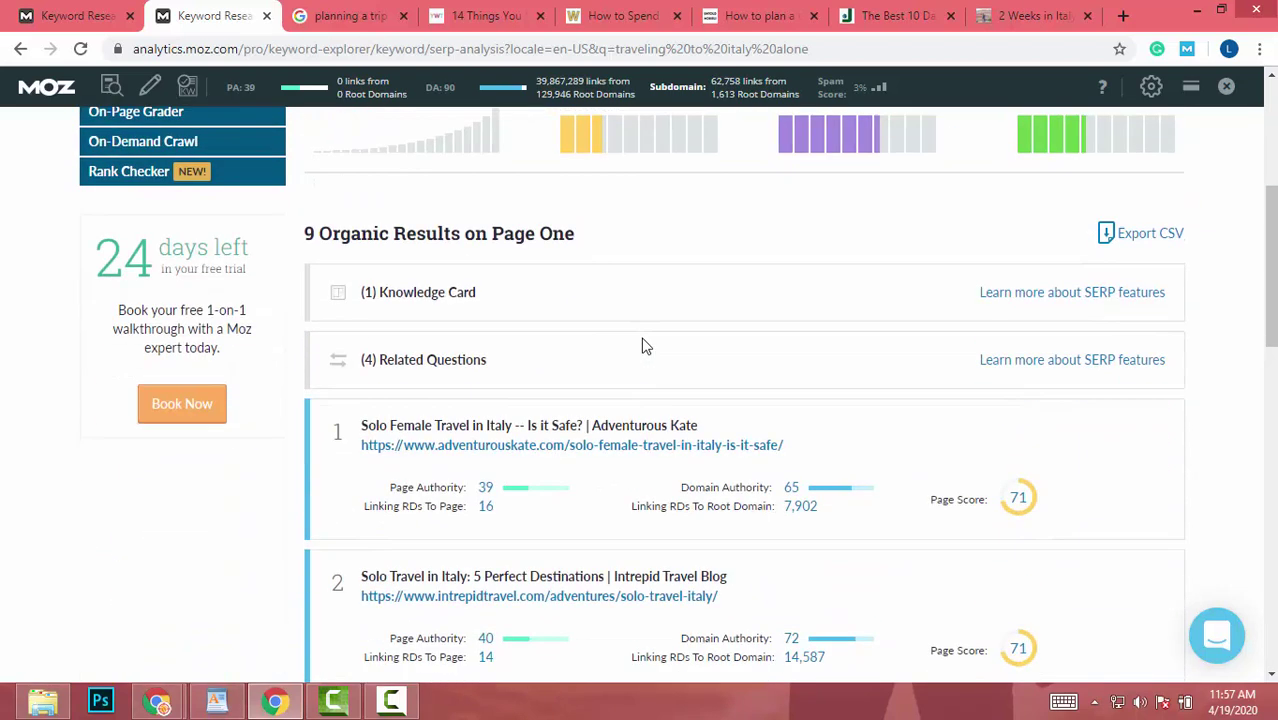
scroll(643, 346, "down", 2)
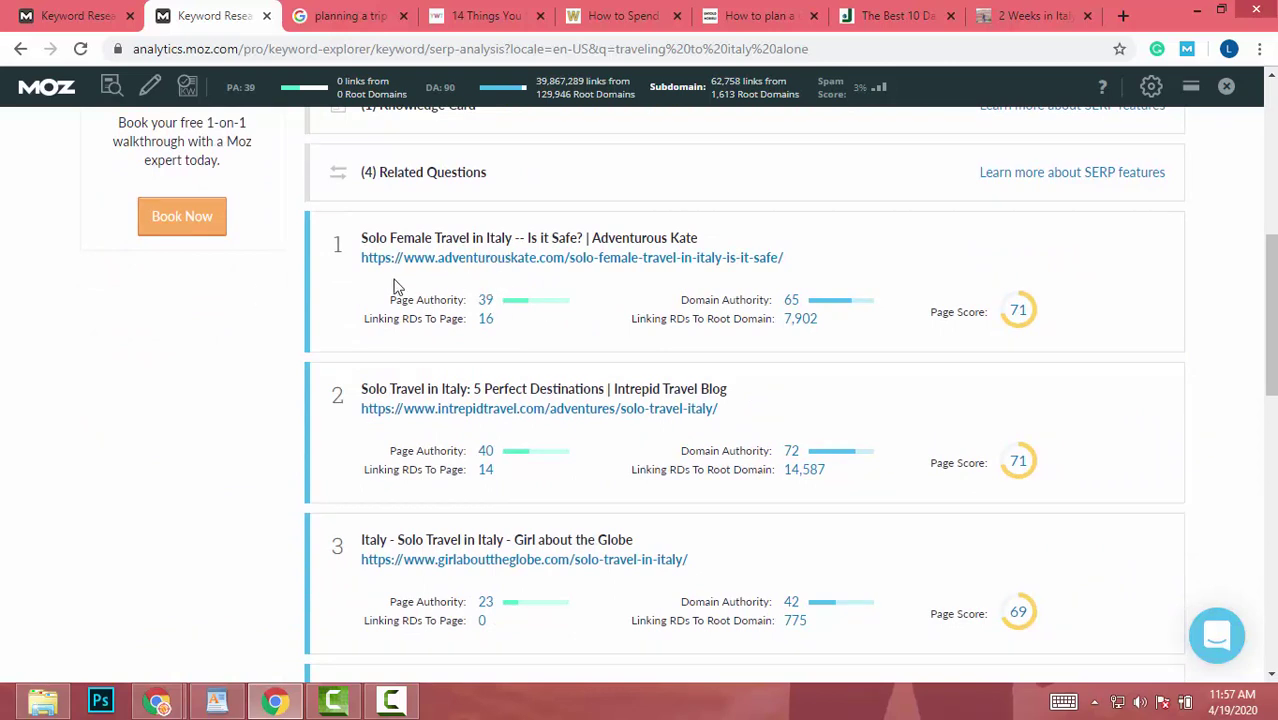
scroll(500, 288, "down", 4)
scroll(502, 286, "up", 10)
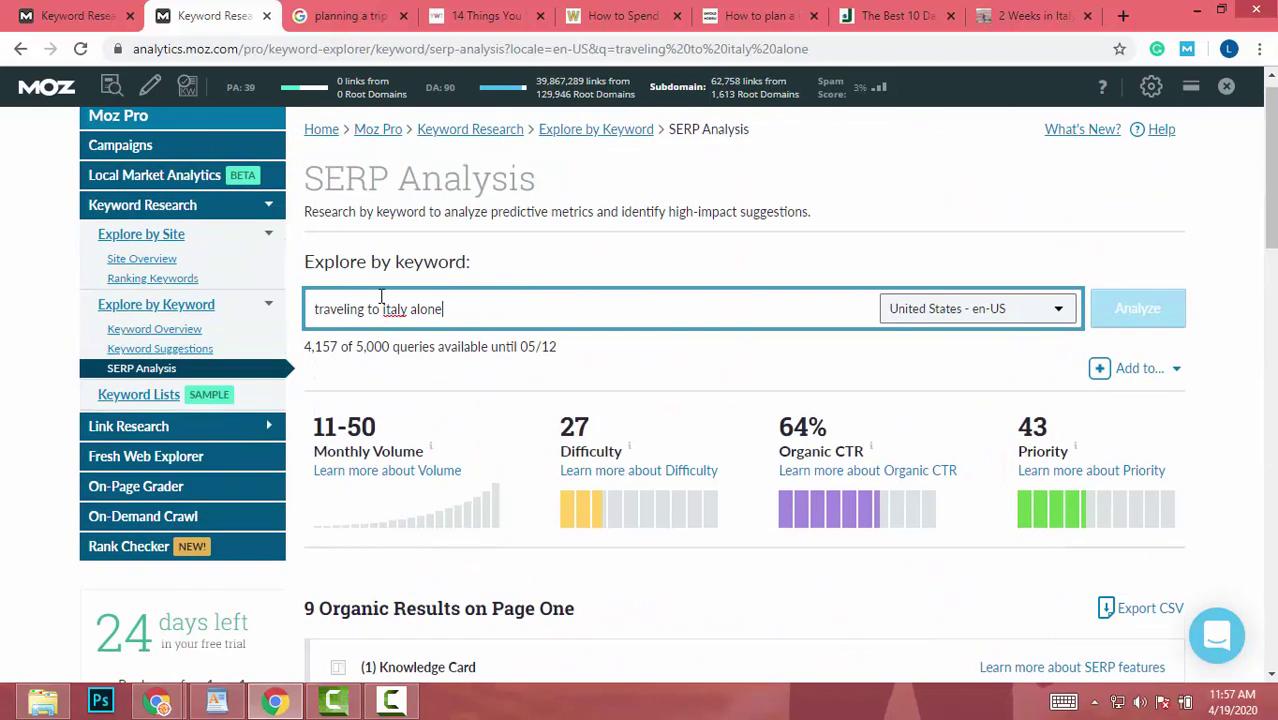
scroll(563, 312, "down", 10)
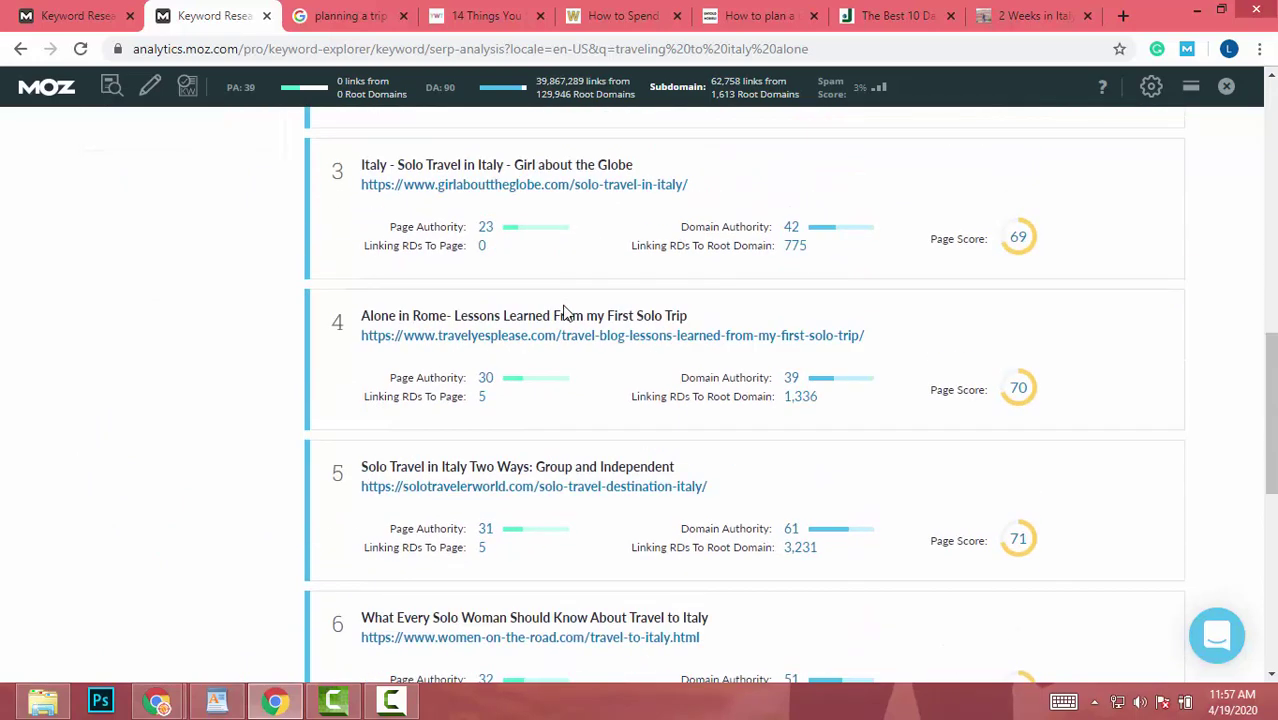
scroll(565, 316, "down", 3)
scroll(562, 322, "up", 10)
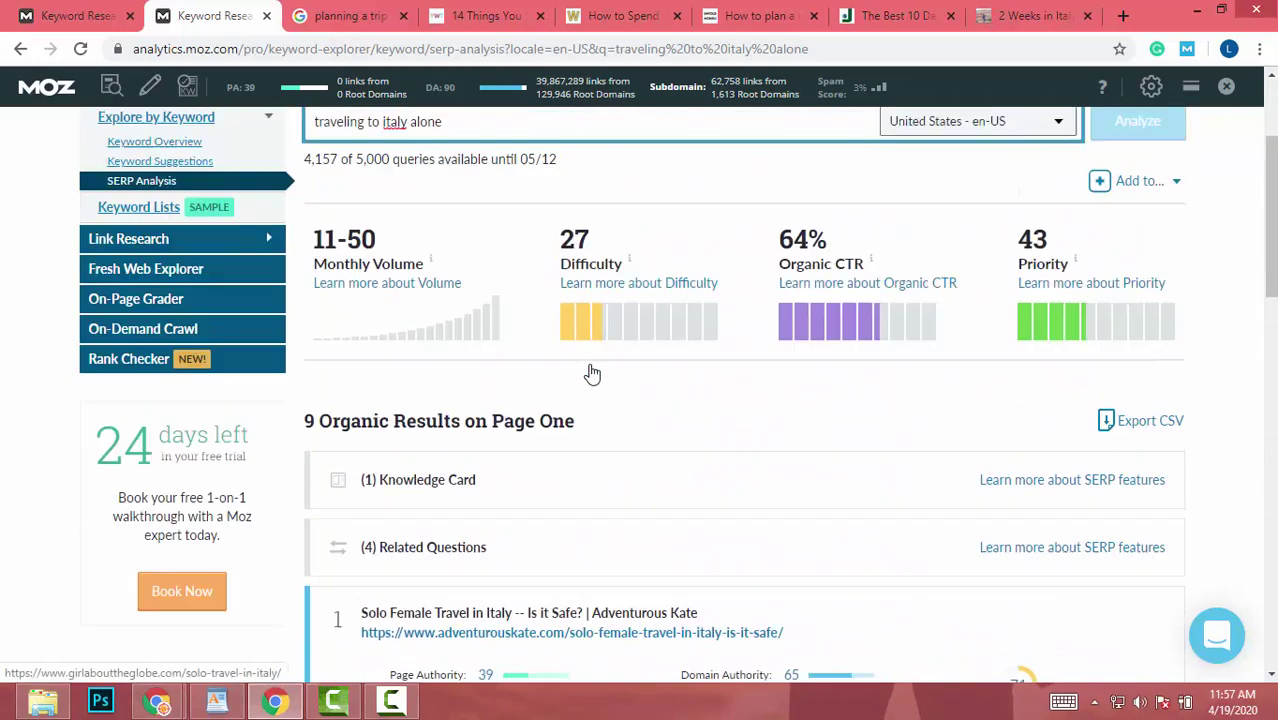
Search the page for "traveling to italy alone" to check the result titles, and open the matching Tripadvisor Italy forum result in a new tab.
scroll(592, 373, "up", 2)
triple_click(479, 340)
scroll(410, 490, "down", 3)
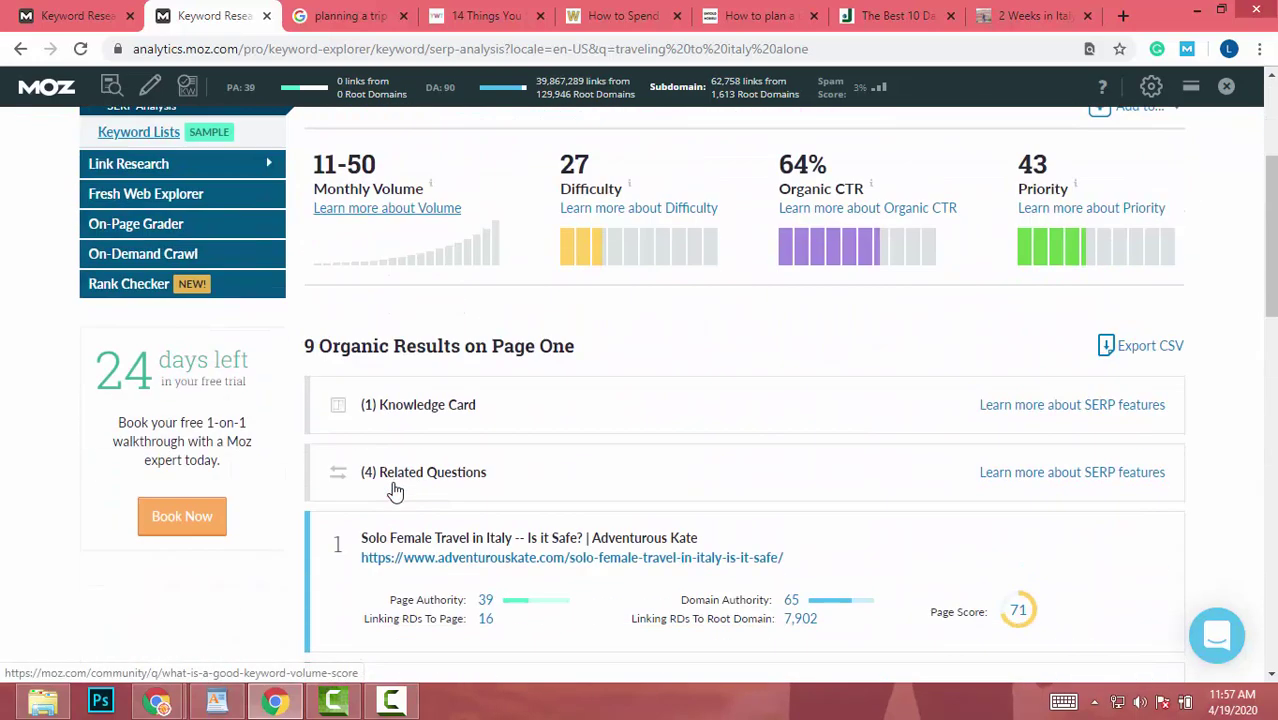
key("ctrl+f")
scroll(630, 420, "up", 3)
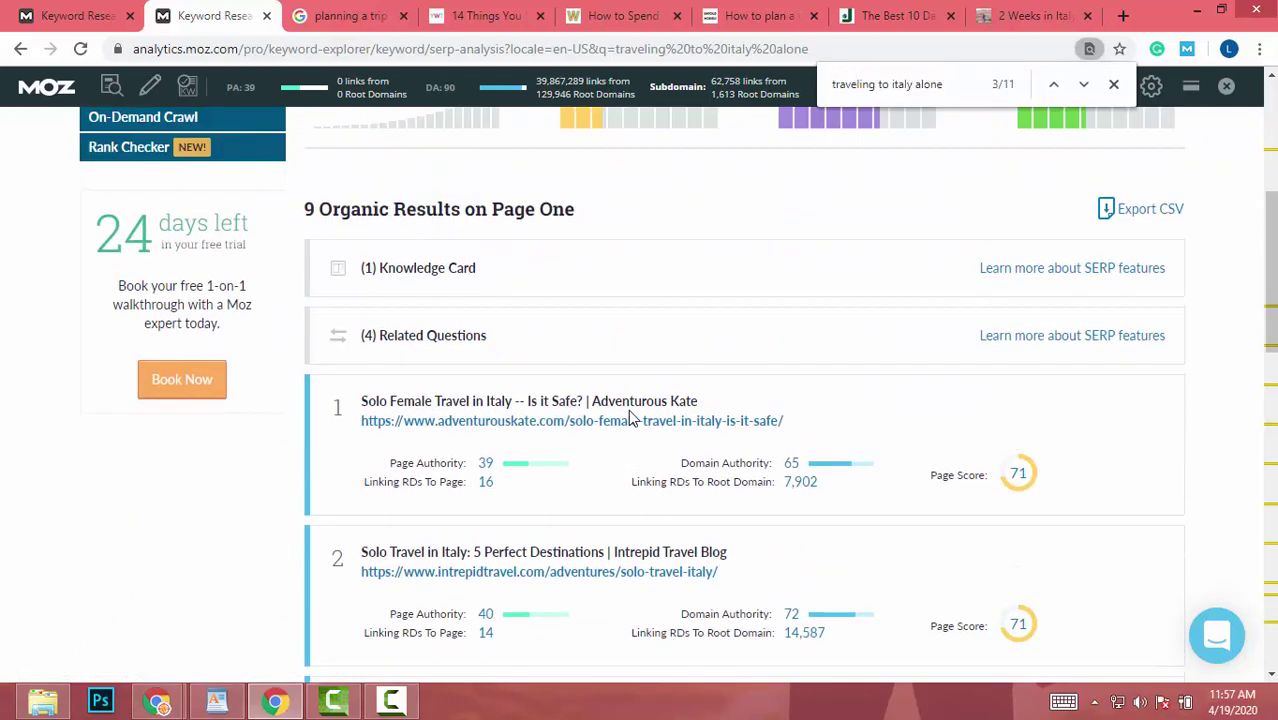
scroll(630, 420, "down", 7)
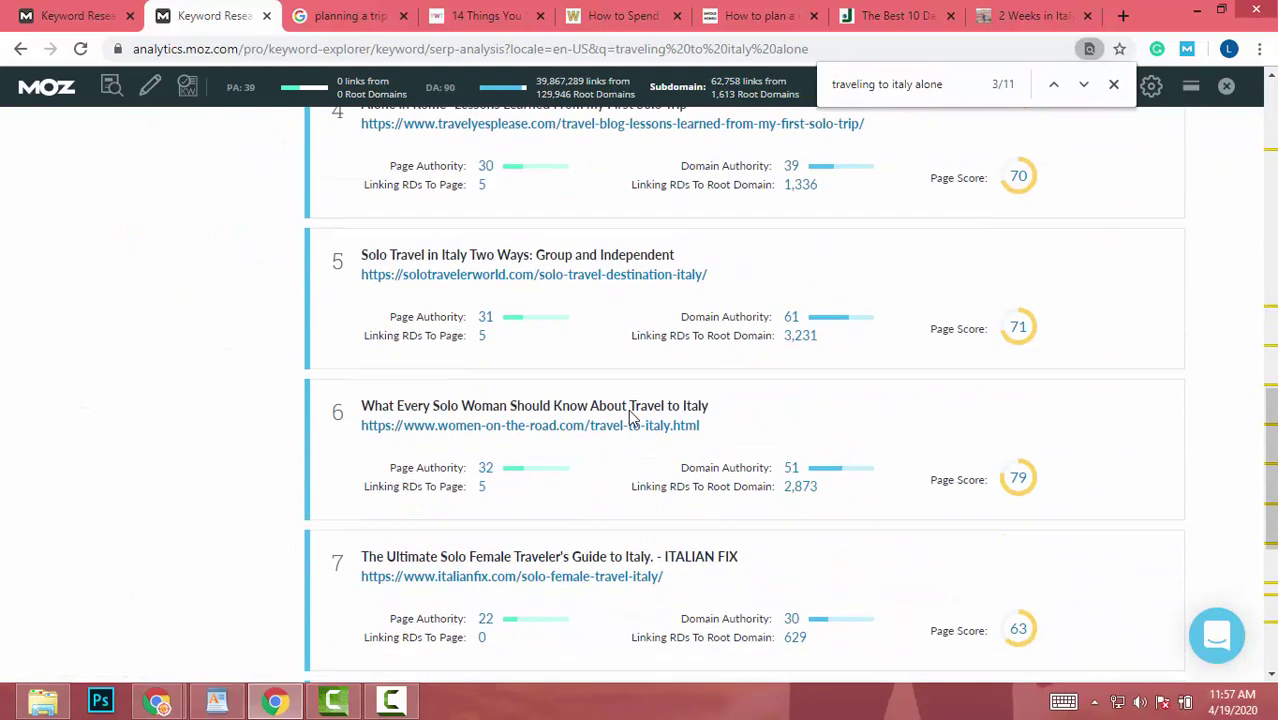
scroll(630, 418, "down", 5)
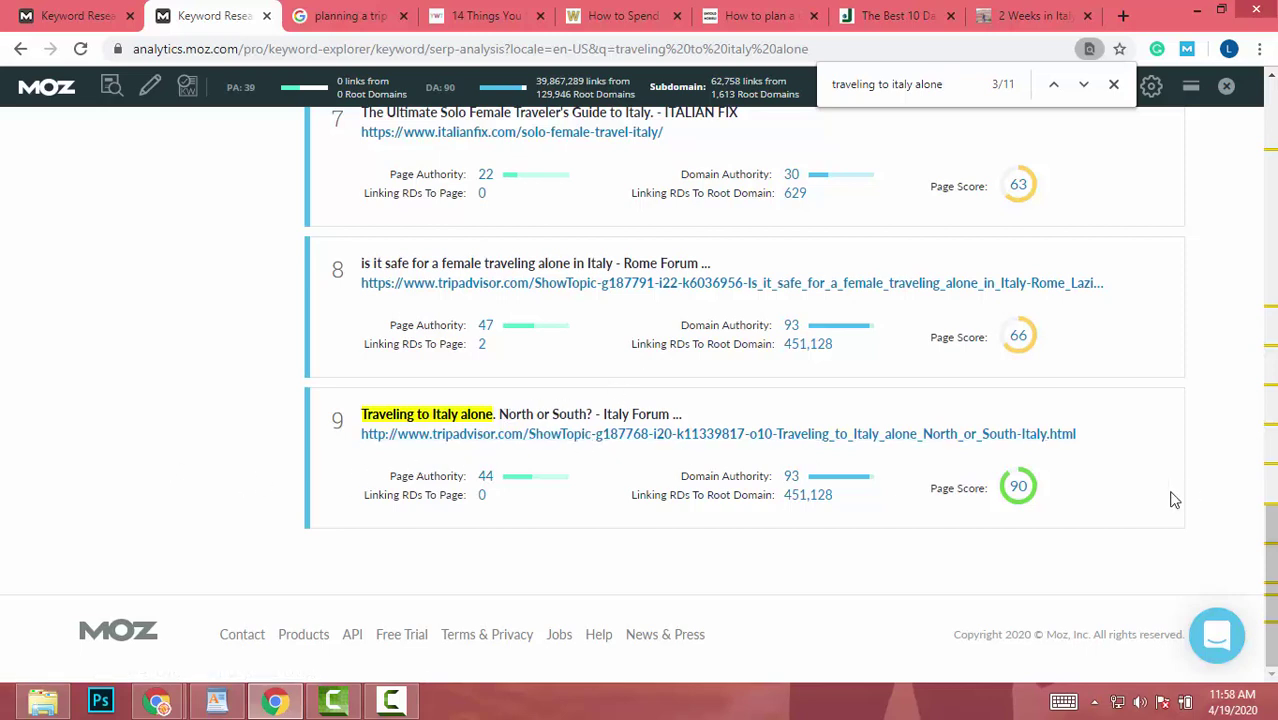
scroll(805, 530, "up", 2)
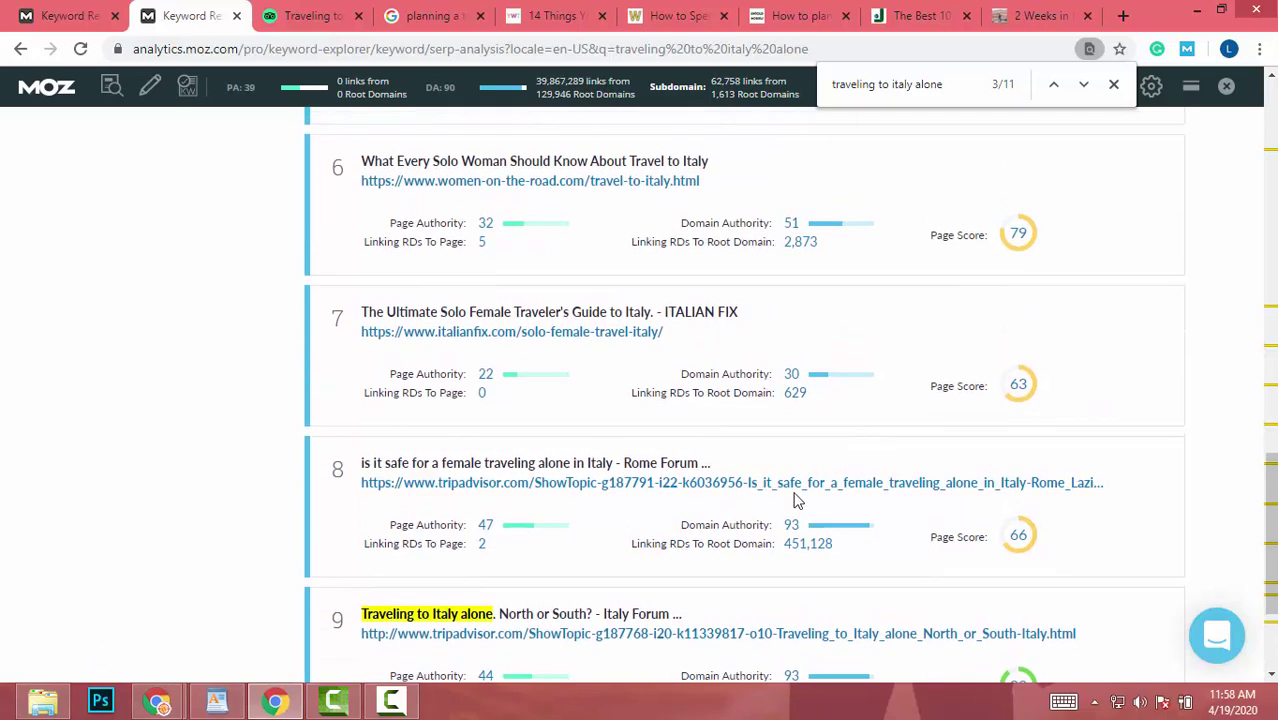
scroll(797, 500, "up", 14)
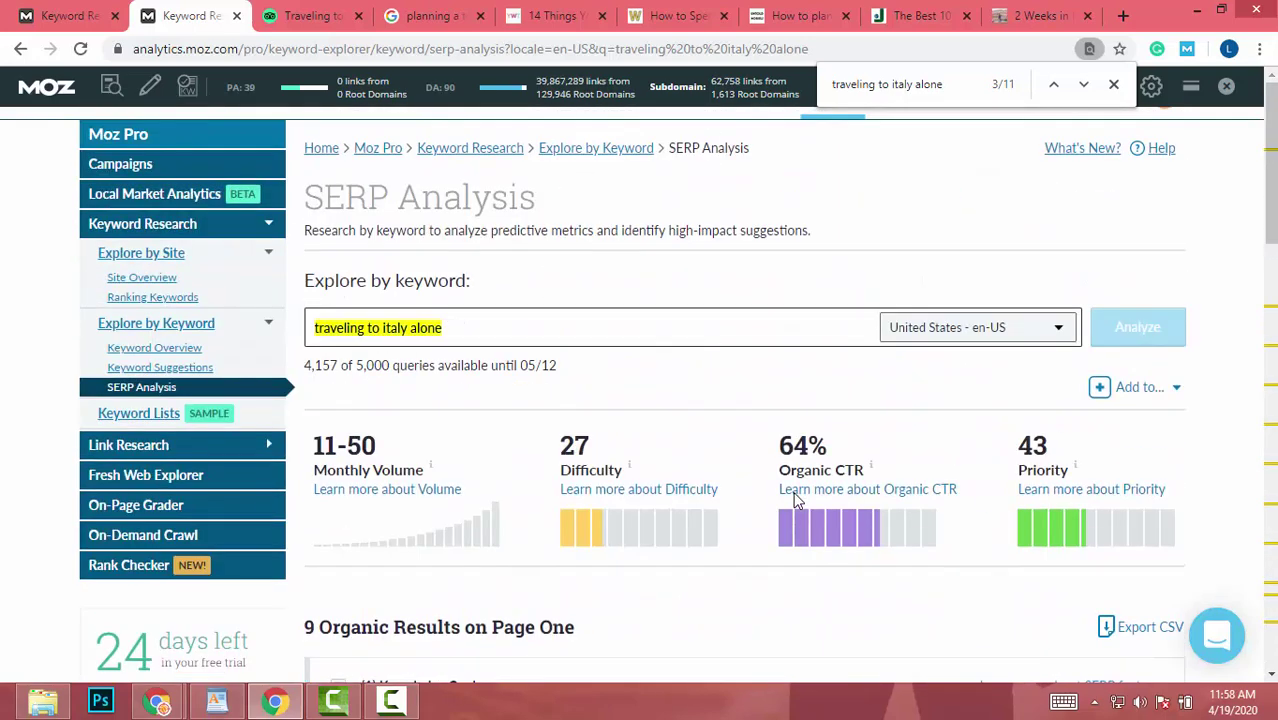
scroll(797, 500, "down", 2)
scroll(793, 502, "up", 2)
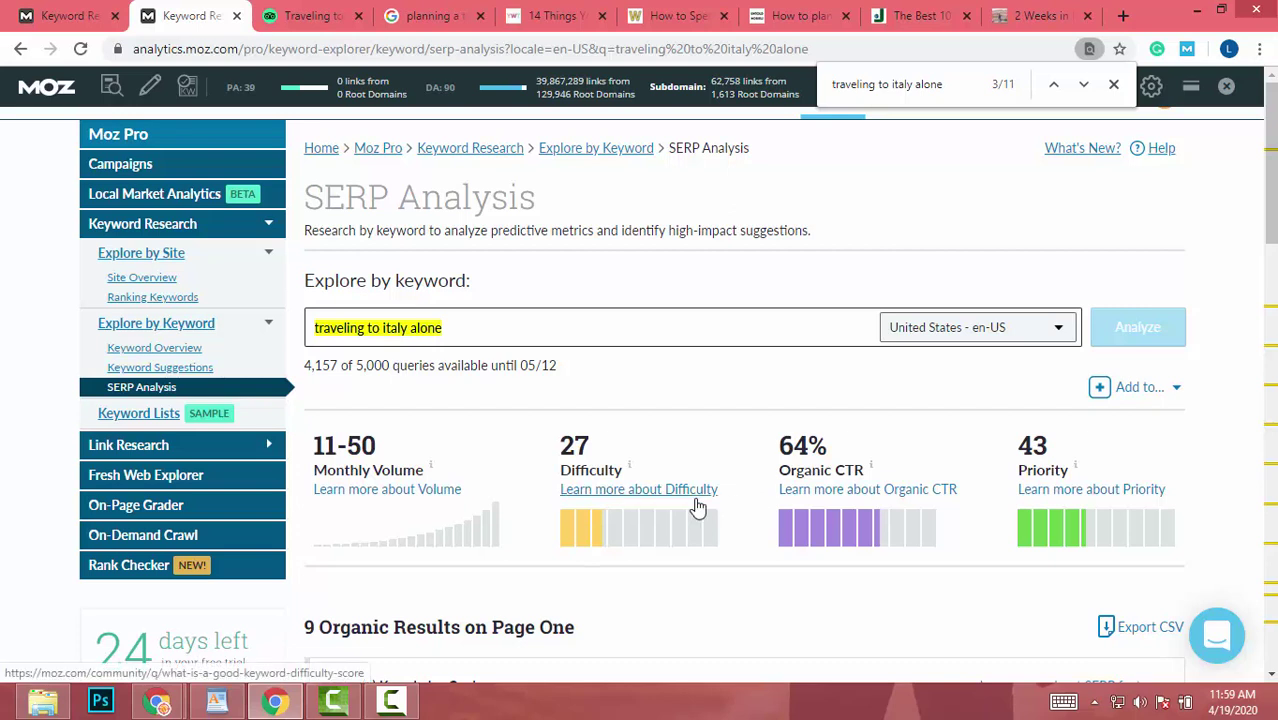
Return to the ranking keywords of the yogawinetravel.com page and review the lowest-difficulty keywords with their monthly volumes.
left_click(82, 10)
scroll(1010, 510, "up", 3)
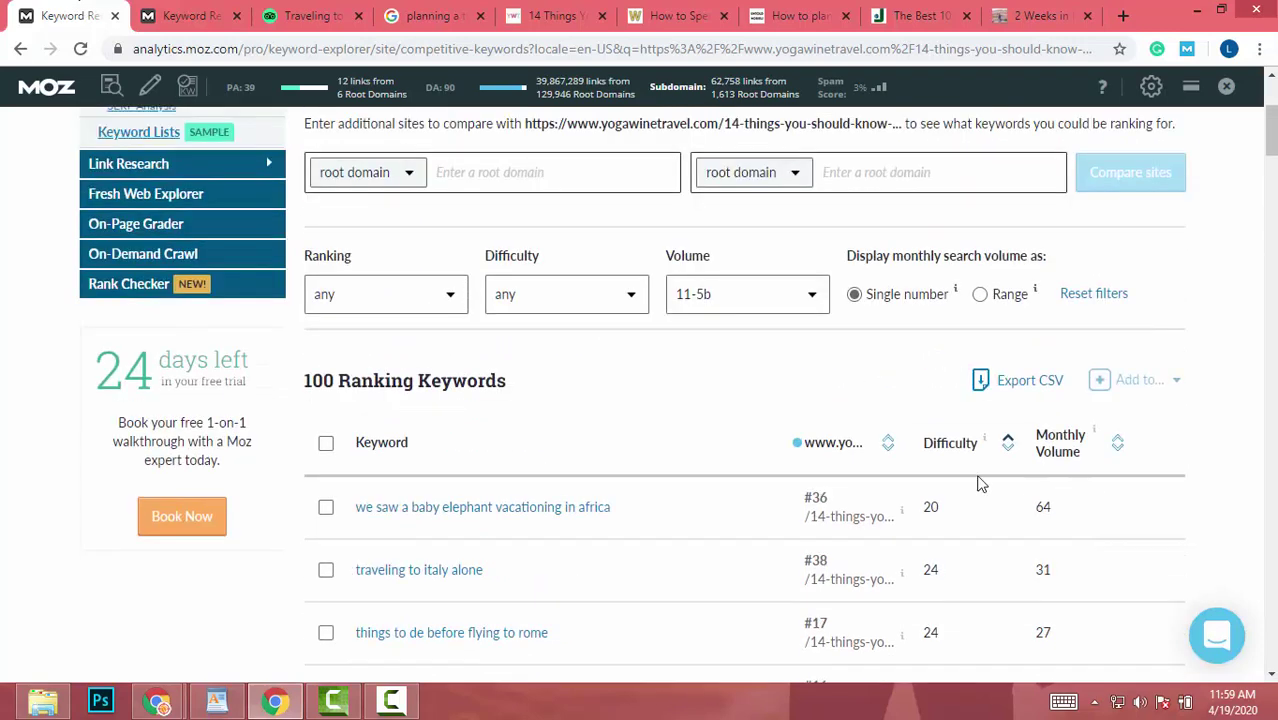
scroll(979, 485, "down", 2)
scroll(910, 425, "down", 2)
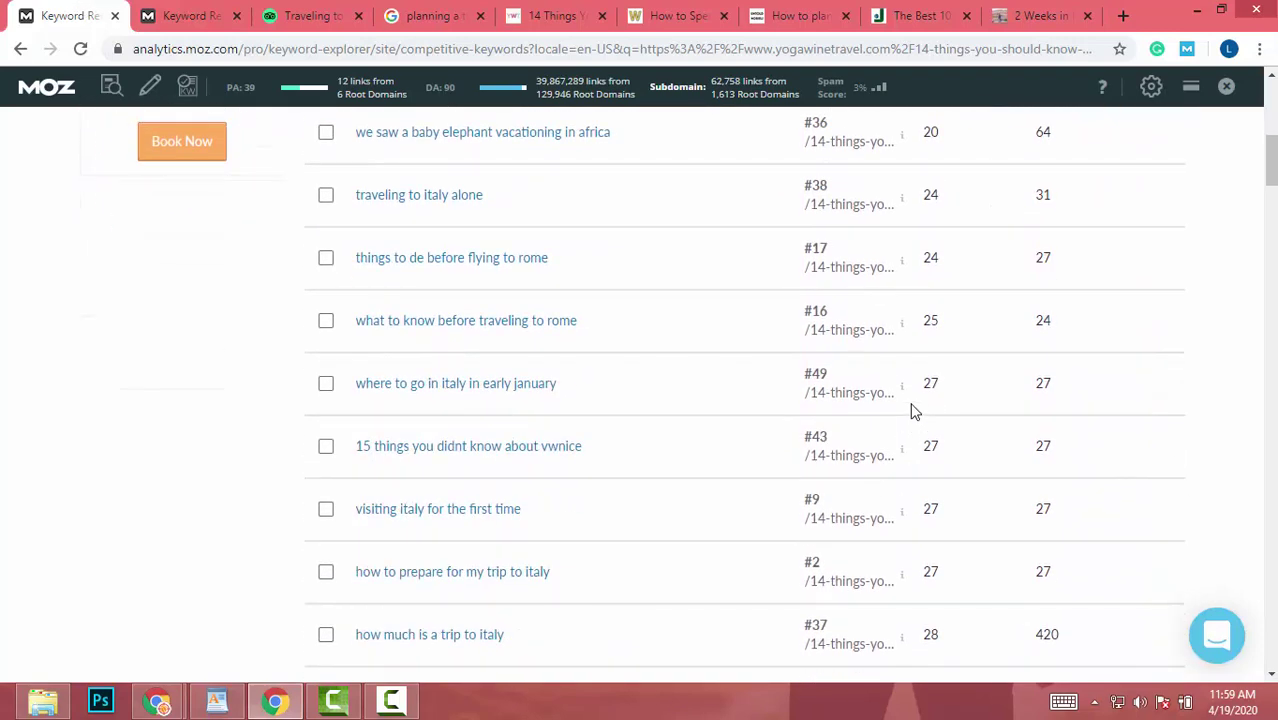
scroll(780, 385, "up", 1)
scroll(845, 375, "up", 1)
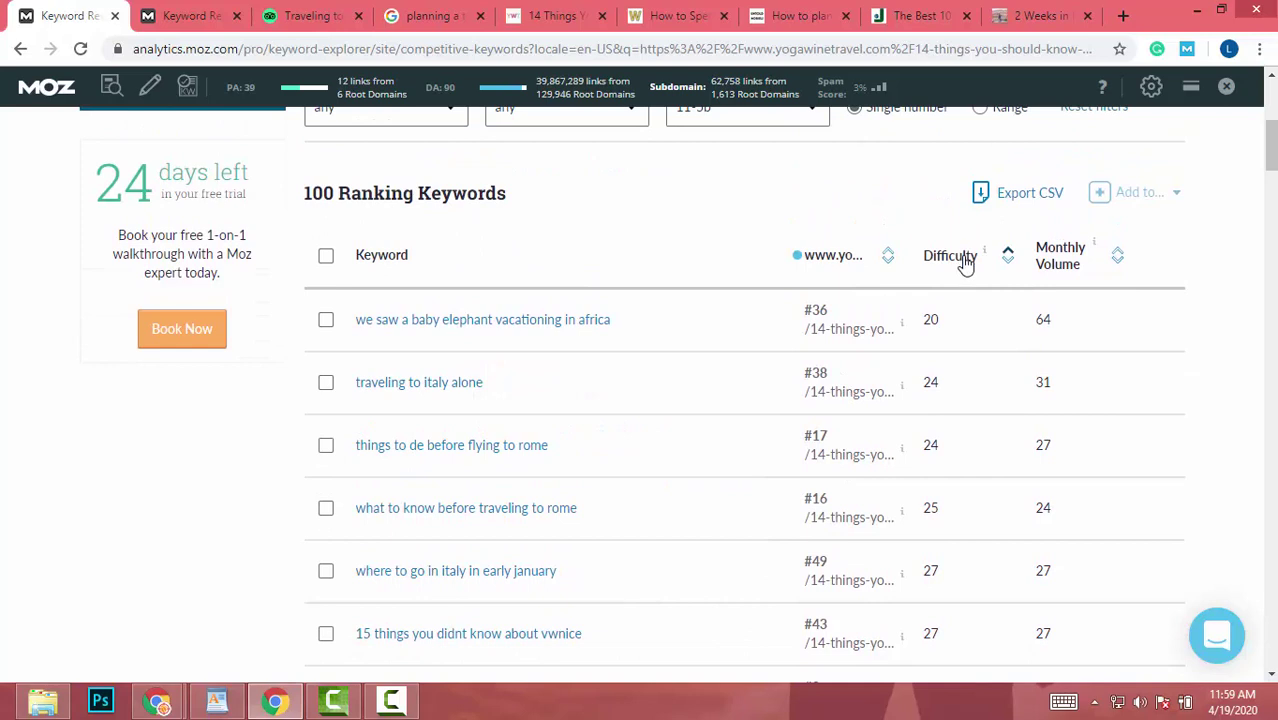
scroll(599, 405, "down", 2)
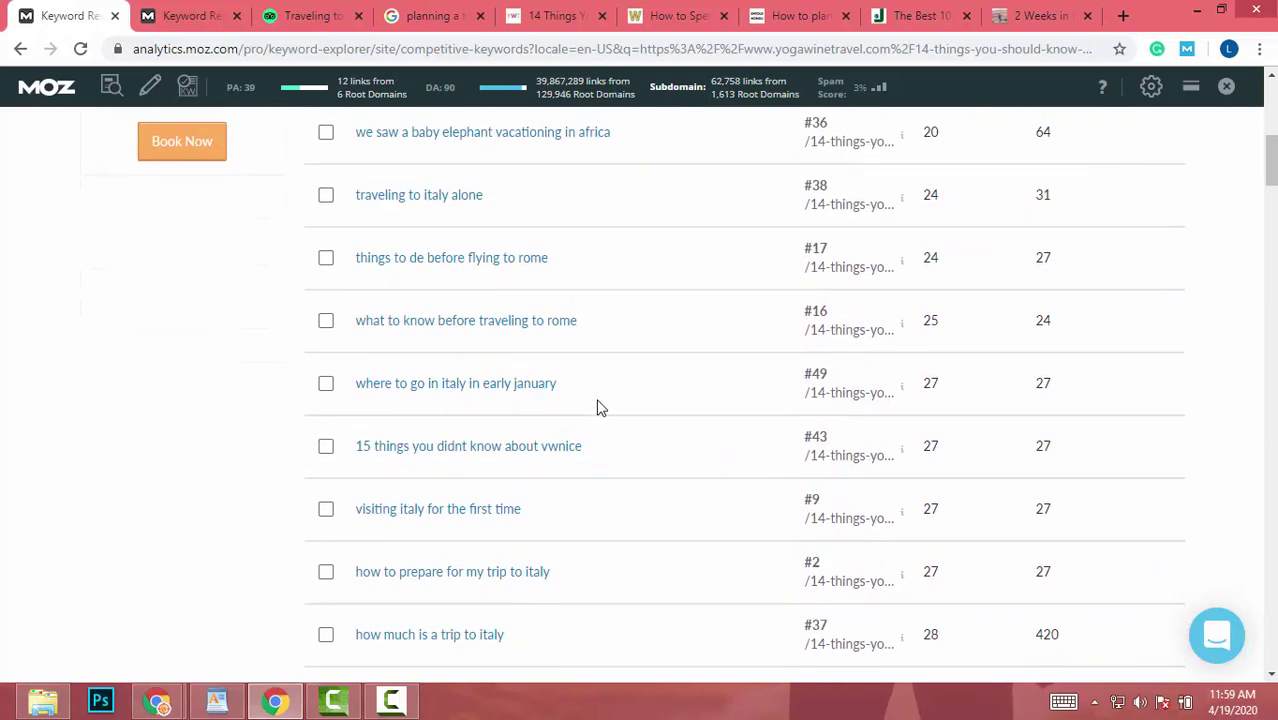
scroll(603, 408, "up", 1)
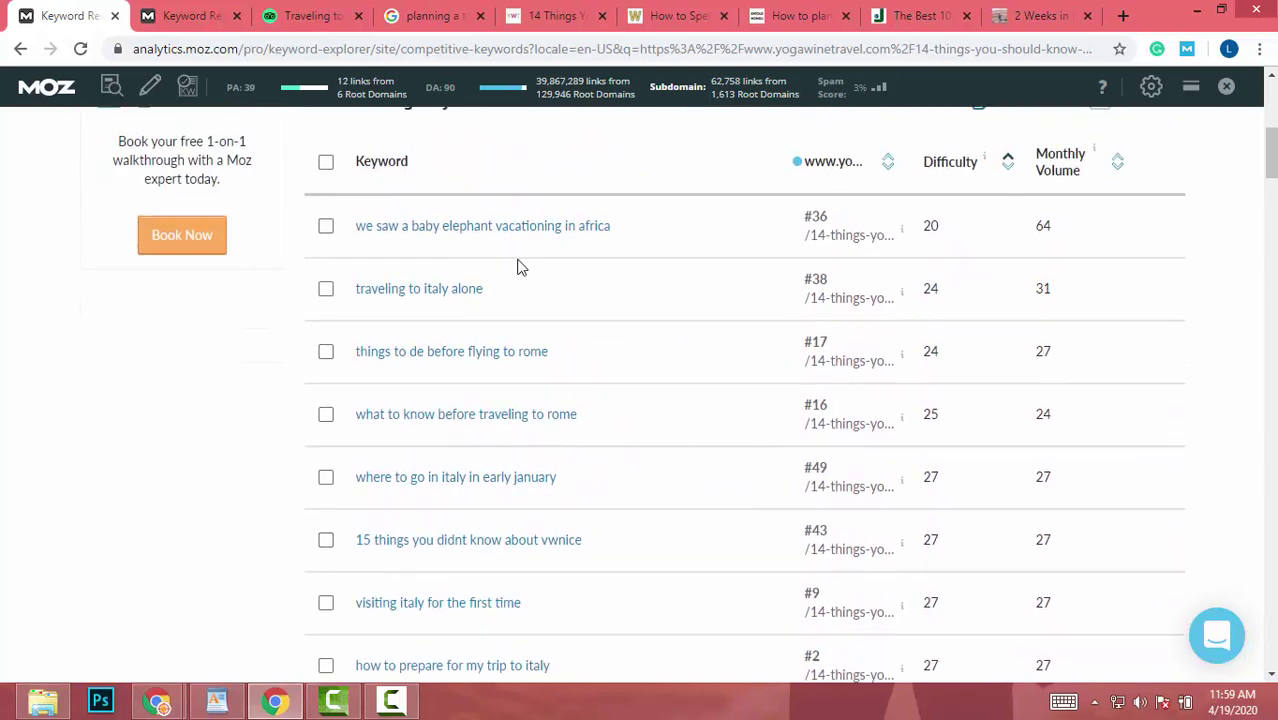
Highlight the keywords "traveling to italy alone" and "things to de before flying to rome", and examine the further low-difficulty keywords.
left_click_drag(513, 302, 324, 309)
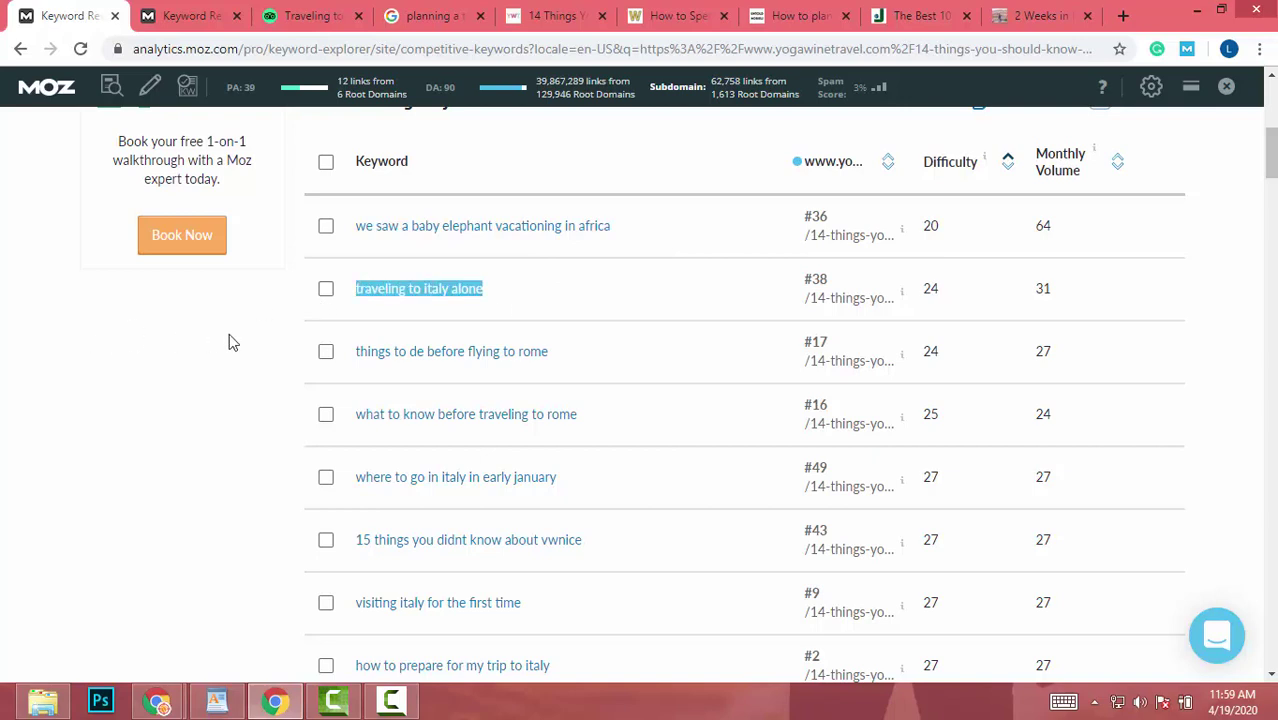
scroll(228, 343, "down", 1)
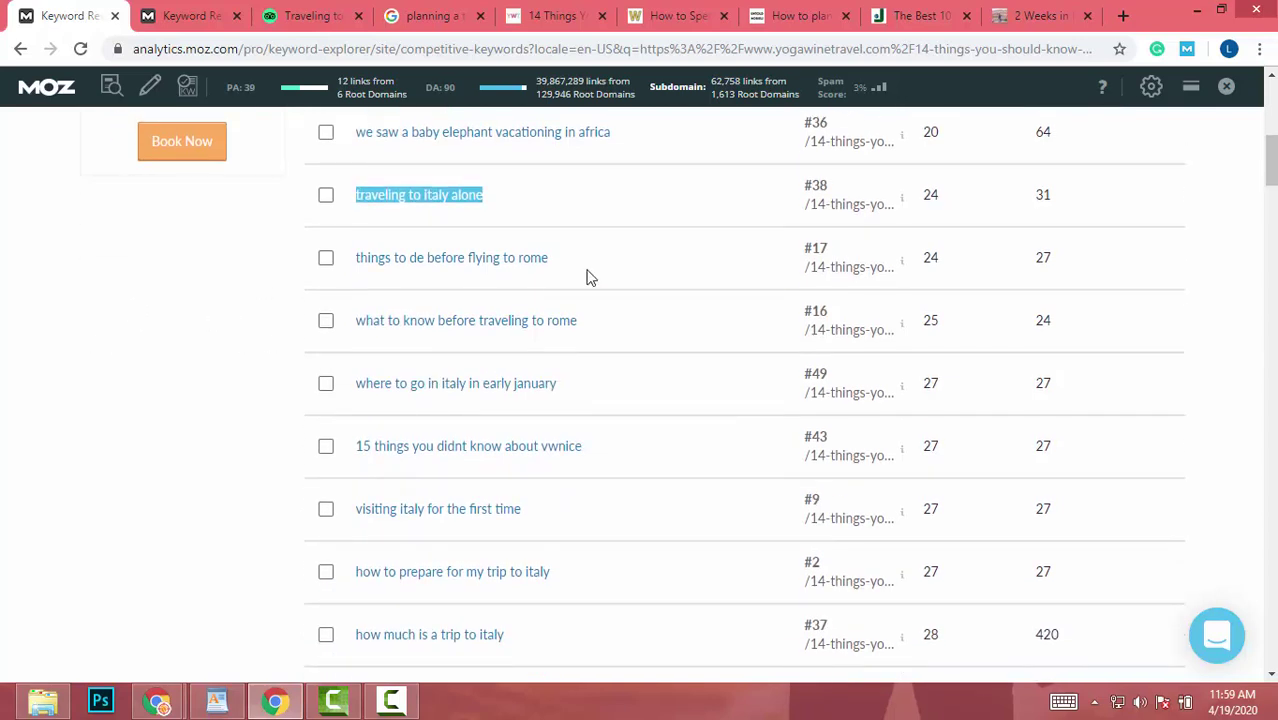
left_click_drag(608, 269, 335, 272)
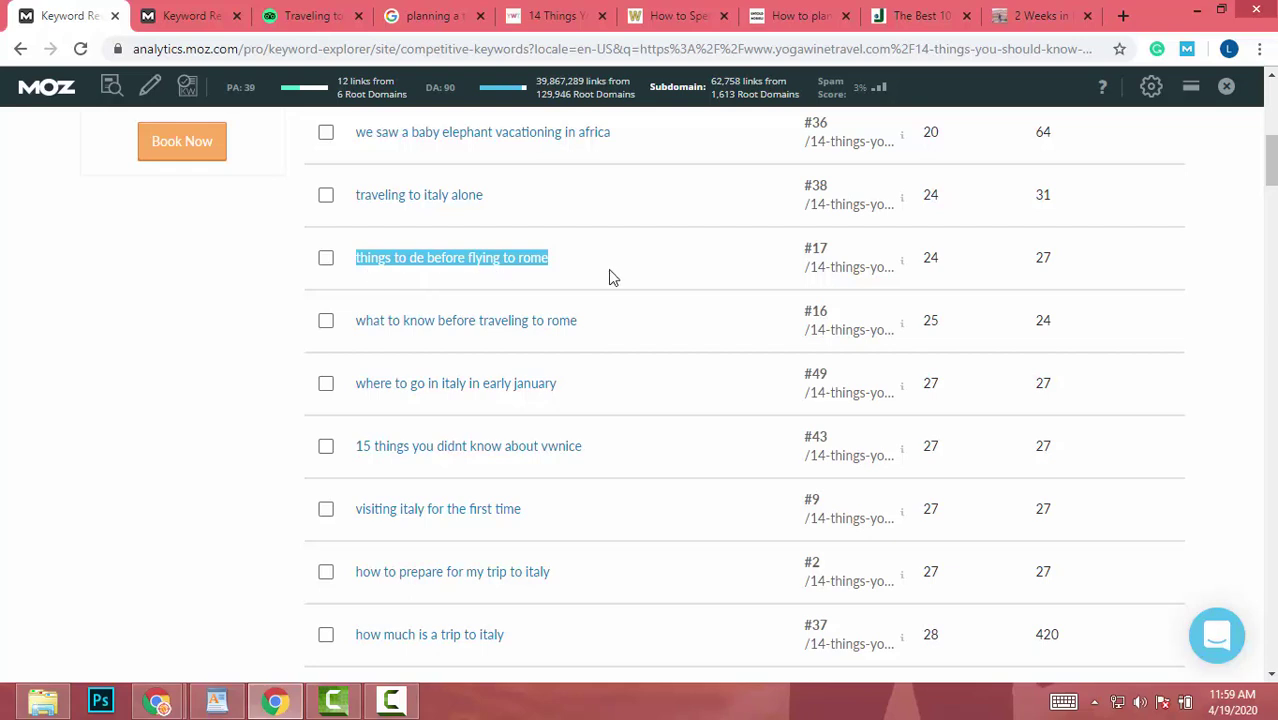
scroll(610, 275, "down", 1)
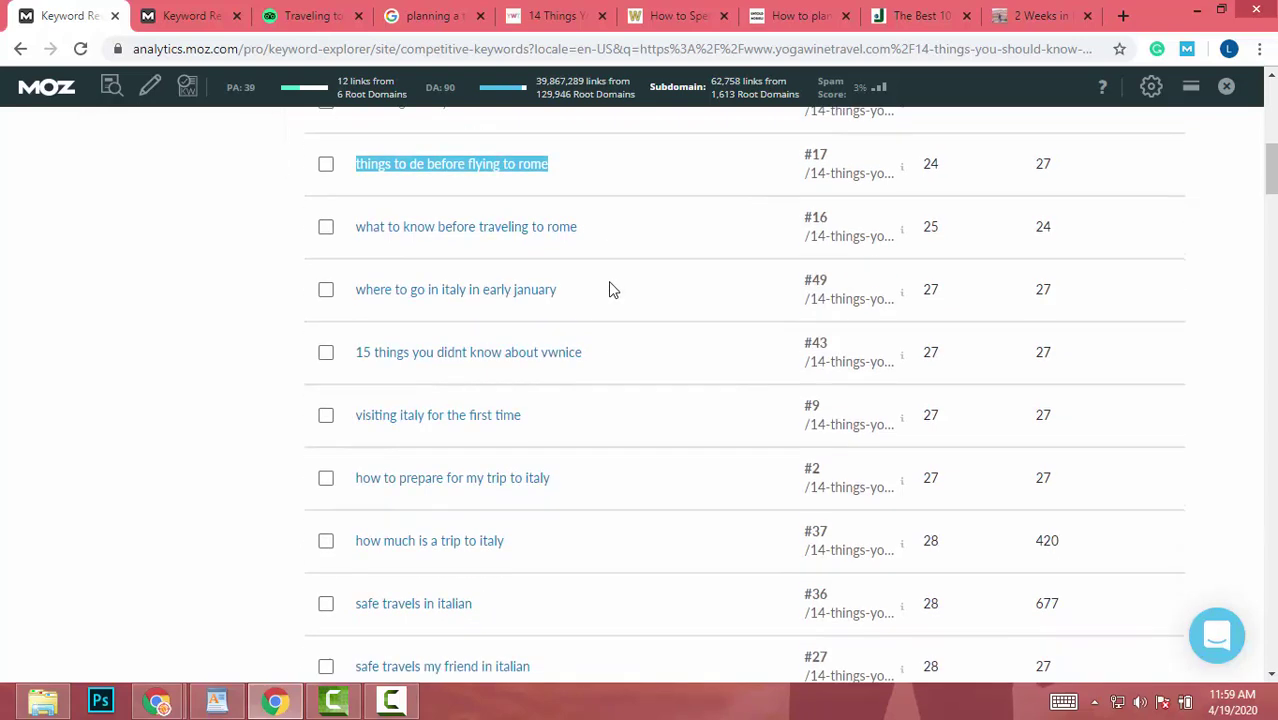
scroll(610, 289, "up", 2)
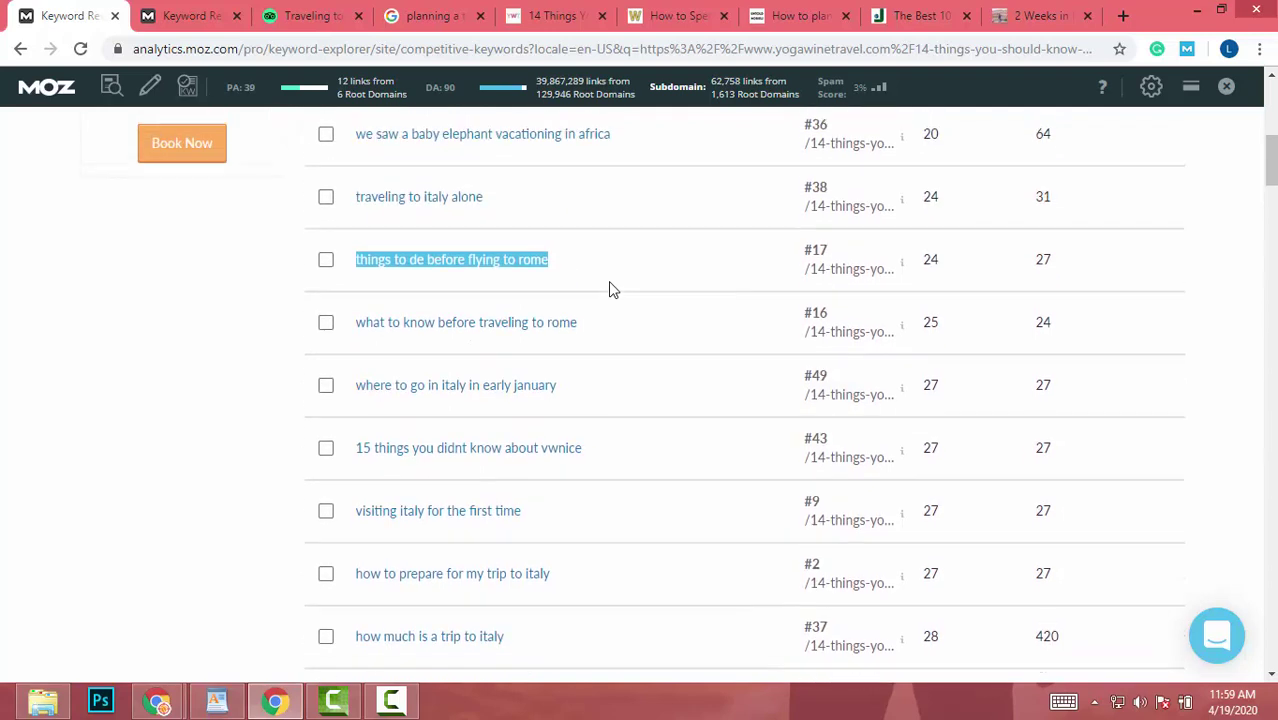
scroll(650, 295, "down", 1)
scroll(619, 303, "down", 1)
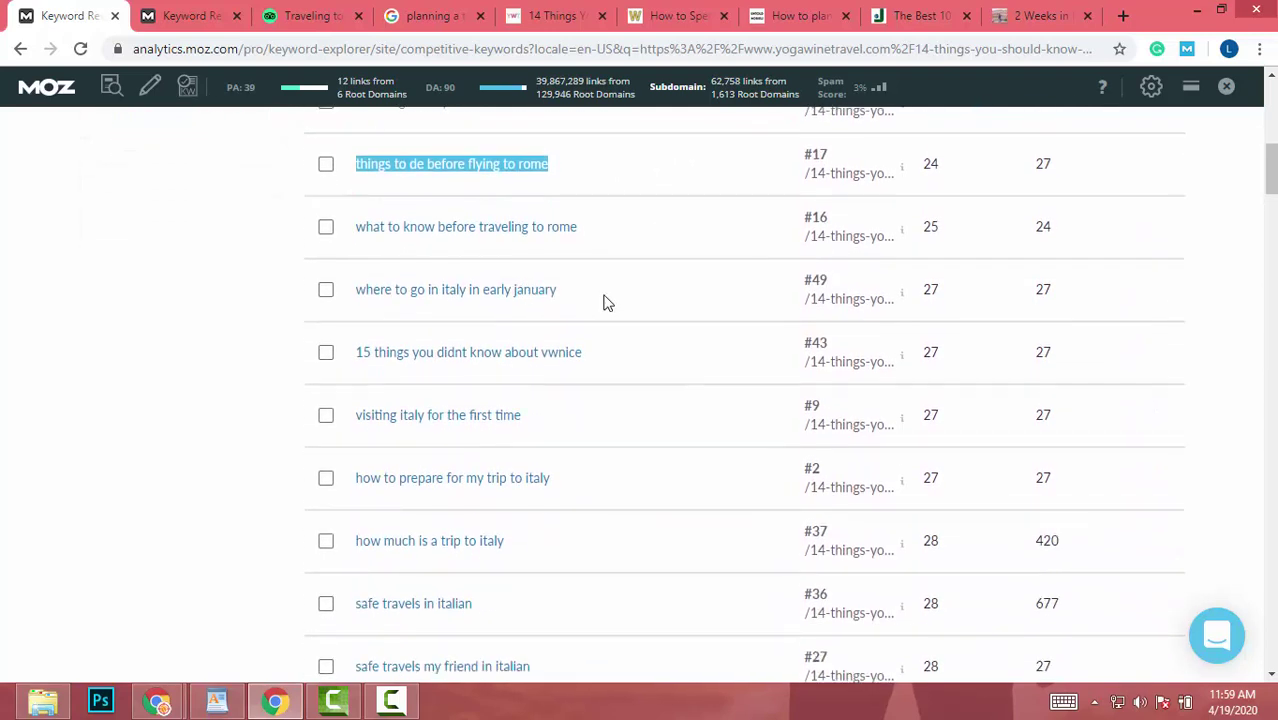
scroll(578, 309, "down", 2)
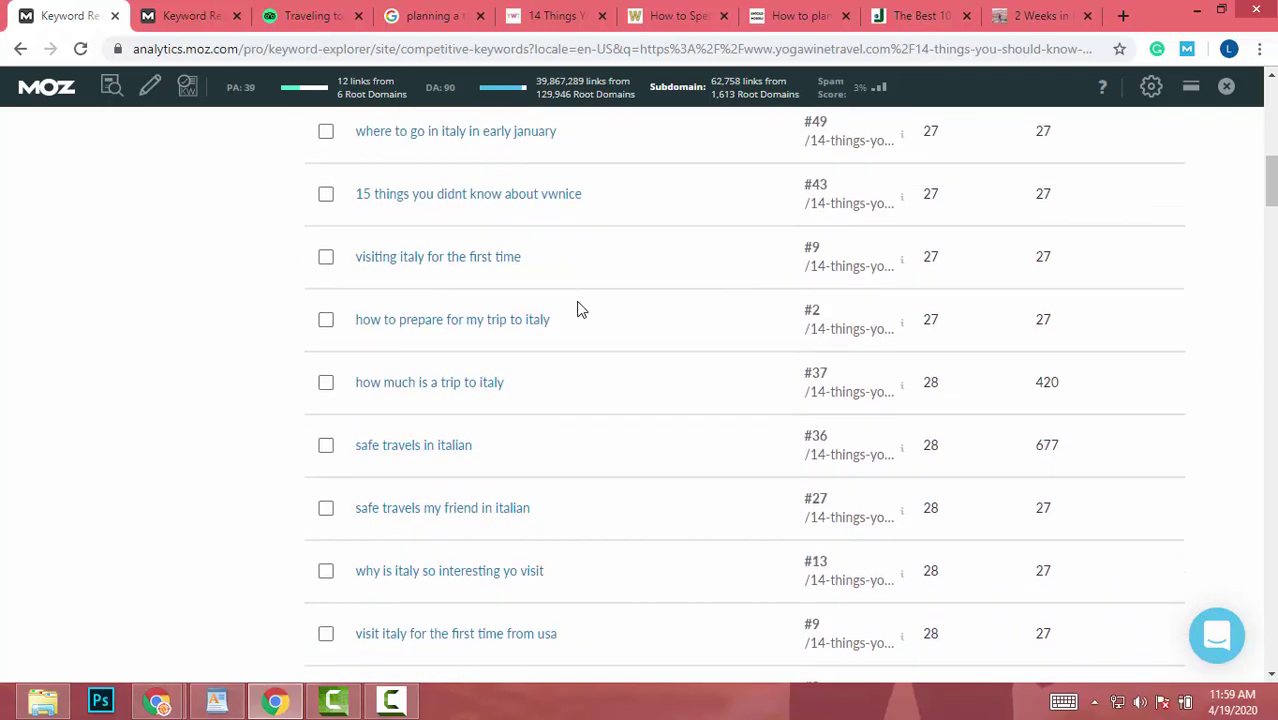
scroll(597, 388, "up", 1)
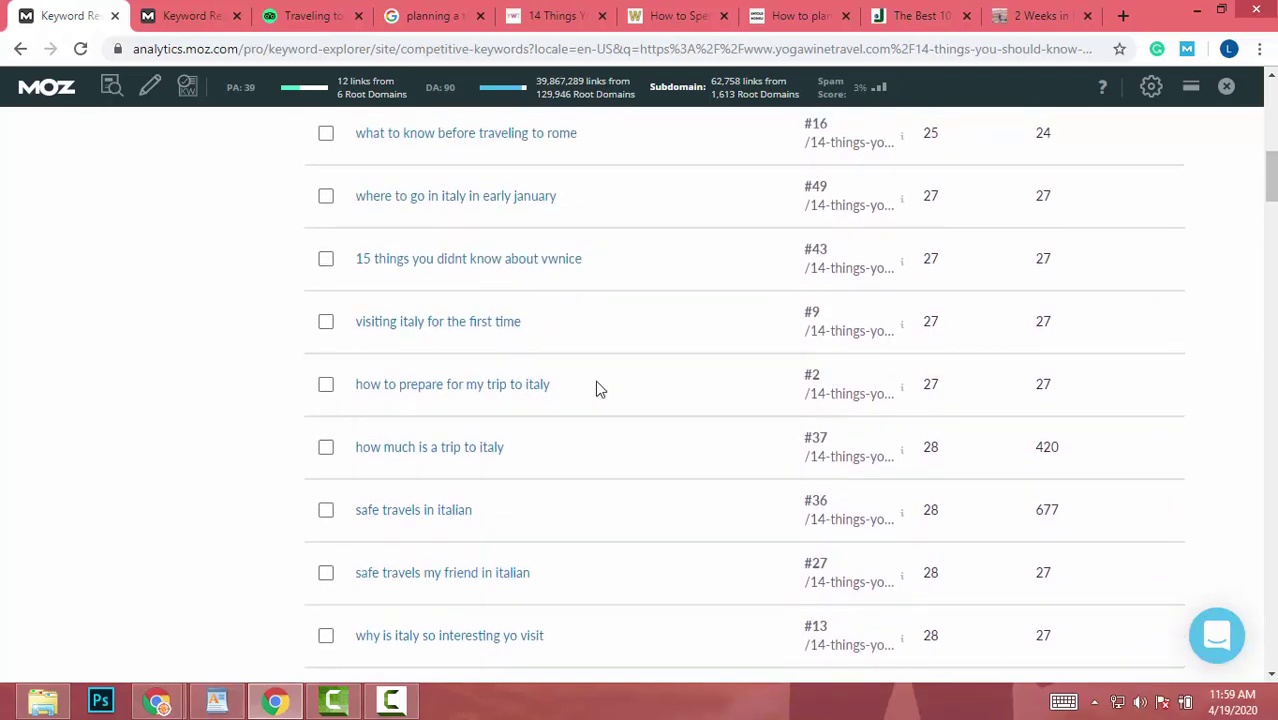
scroll(597, 388, "down", 2)
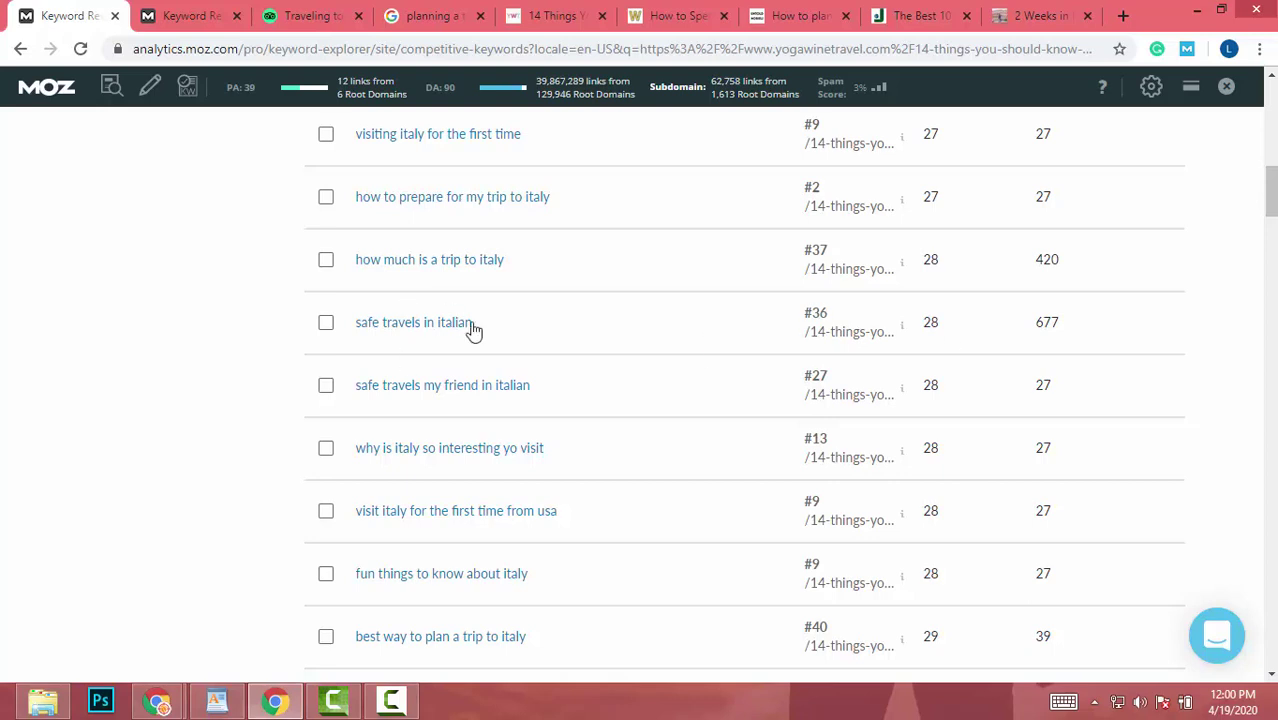
Open the overview of the keyword "safe travels in italian" in a new tab and look at its SERP analysis summary.
left_click(435, 325)
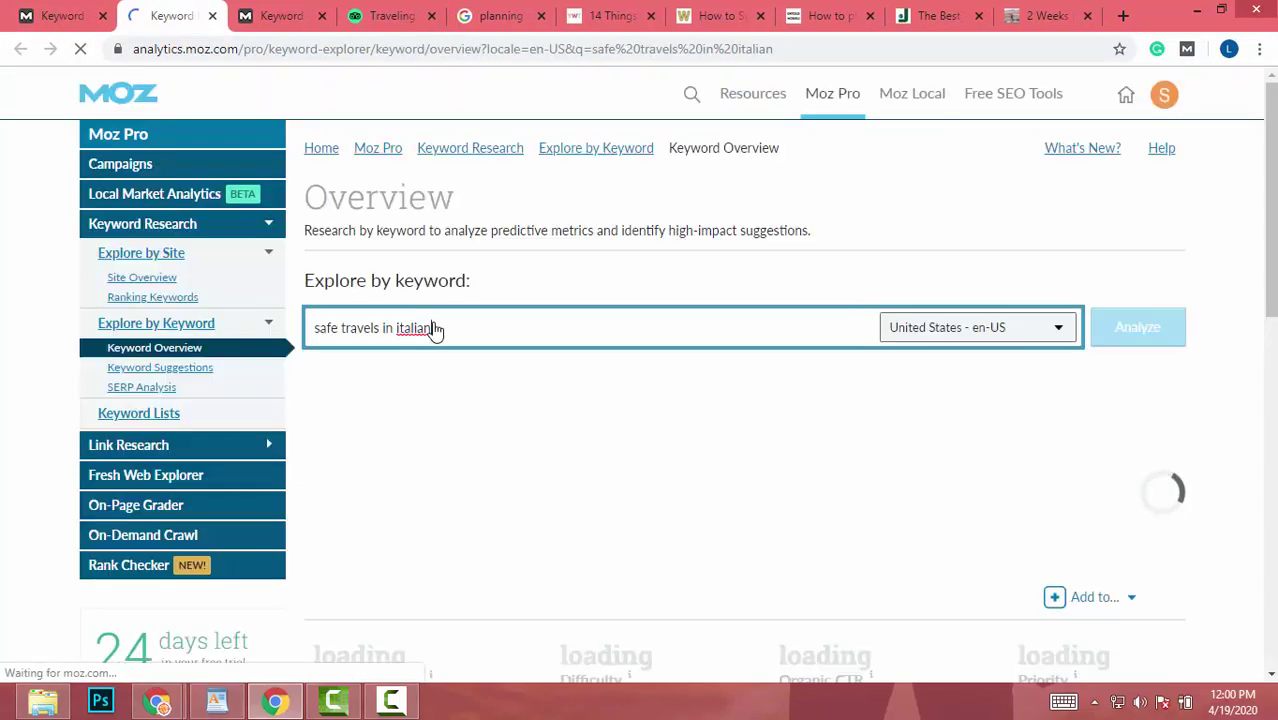
scroll(435, 323, "down", 3)
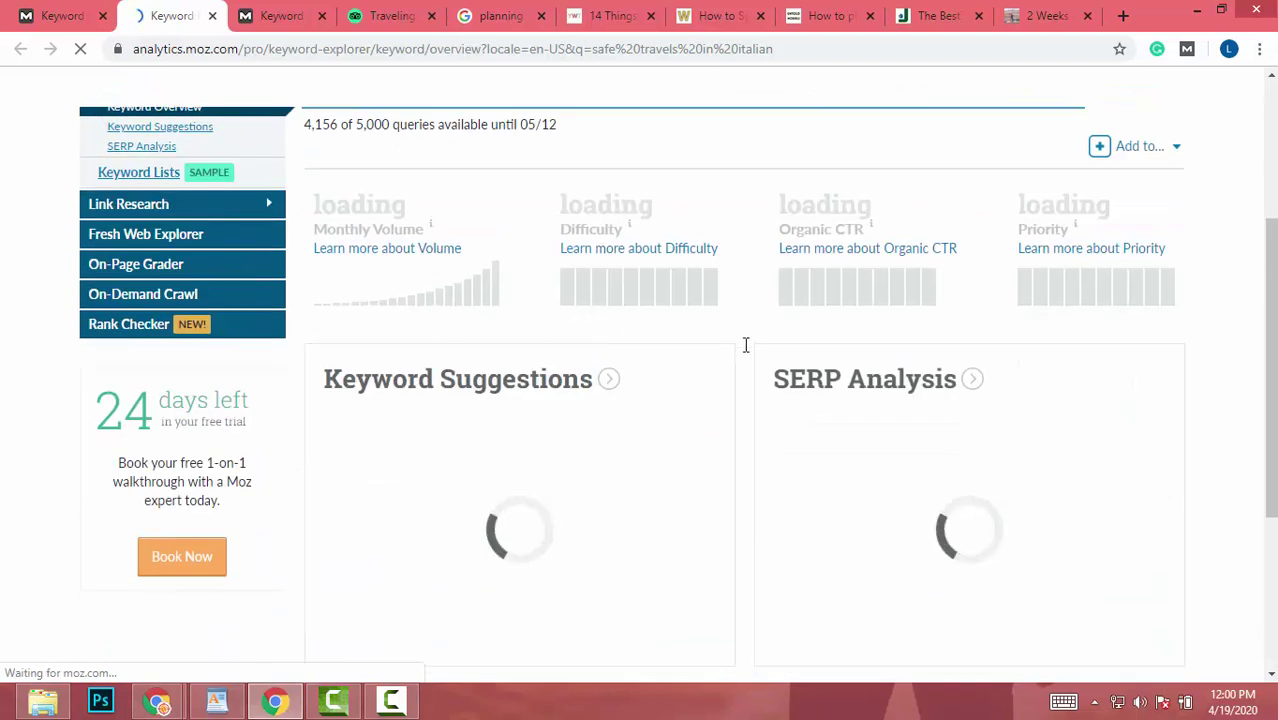
scroll(885, 348, "down", 1)
scroll(885, 348, "down", 2)
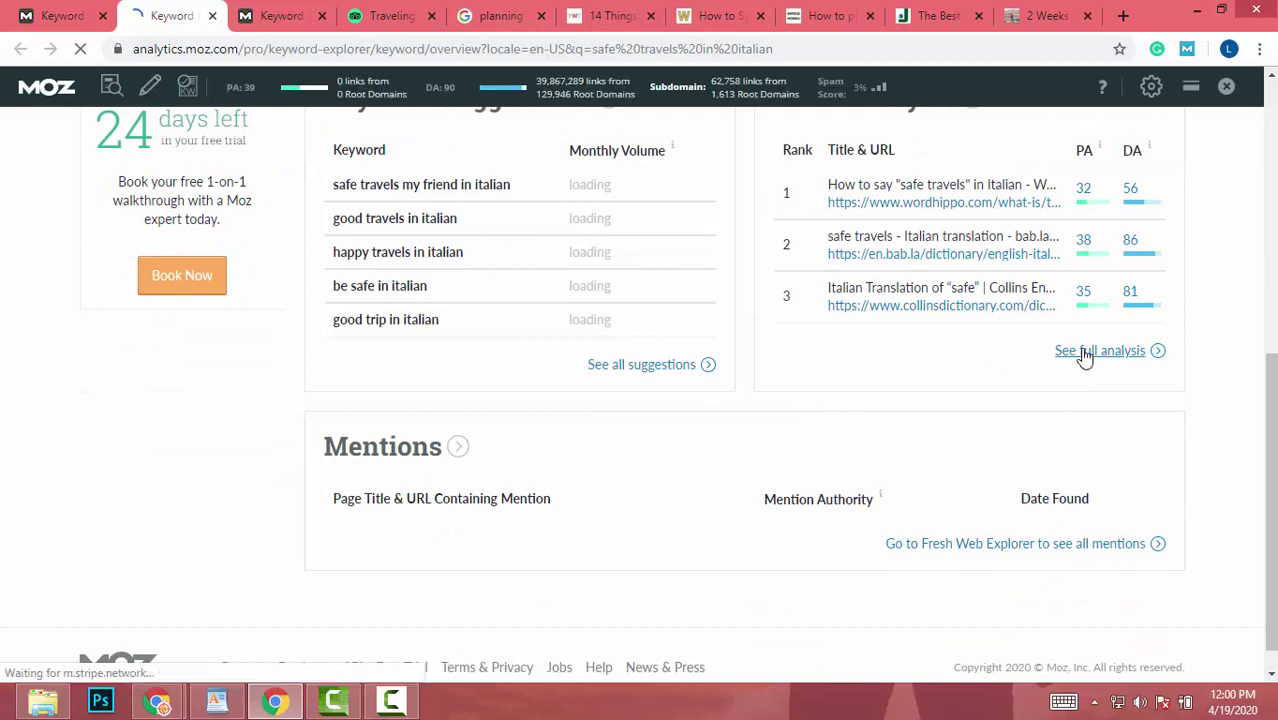
Open the full SERP analysis for "safe travels in italian", compare the ranking pages' authority and scores, and return to the ranking keywords list.
left_click(1083, 352)
scroll(445, 345, "down", 4)
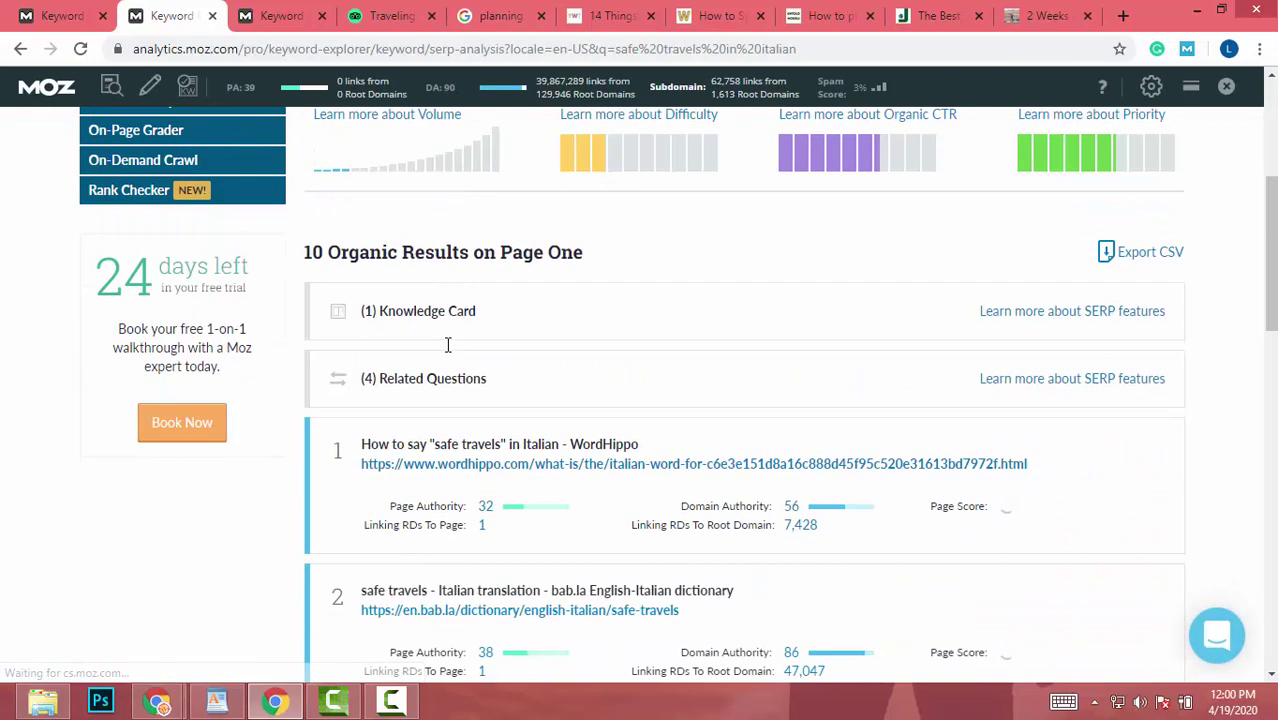
scroll(446, 348, "down", 2)
scroll(755, 330, "down", 2)
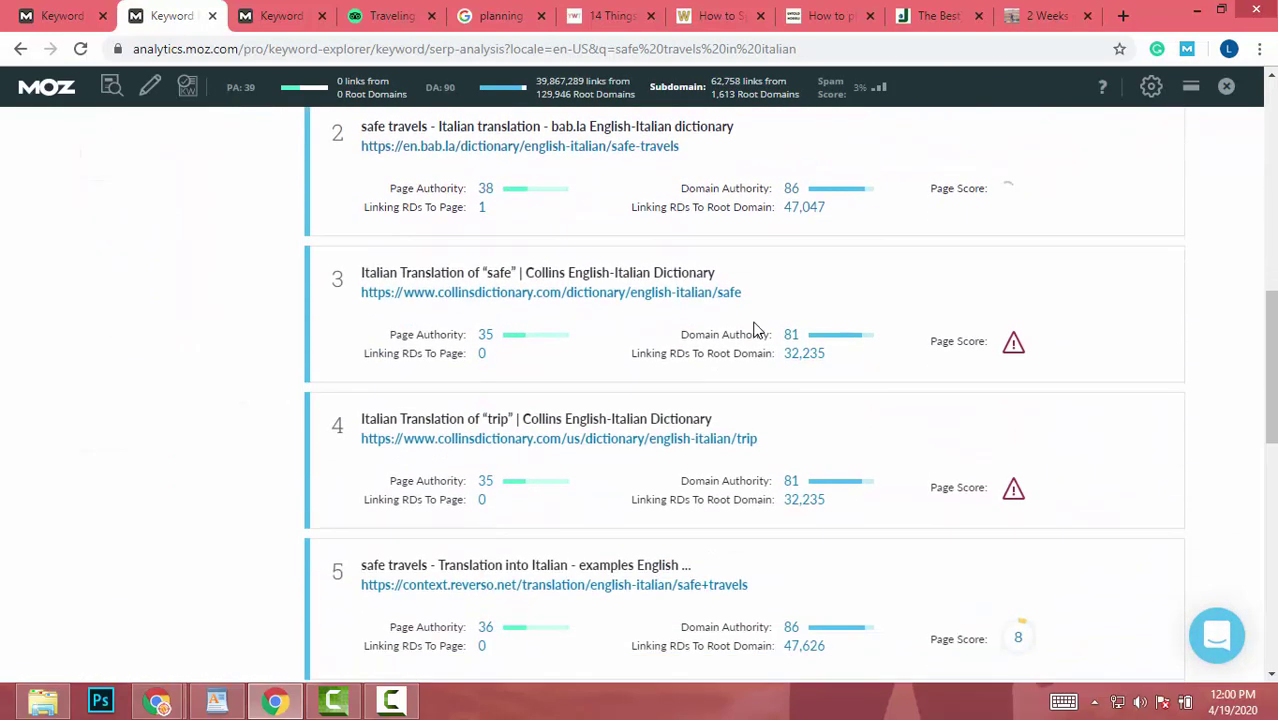
scroll(755, 330, "down", 10)
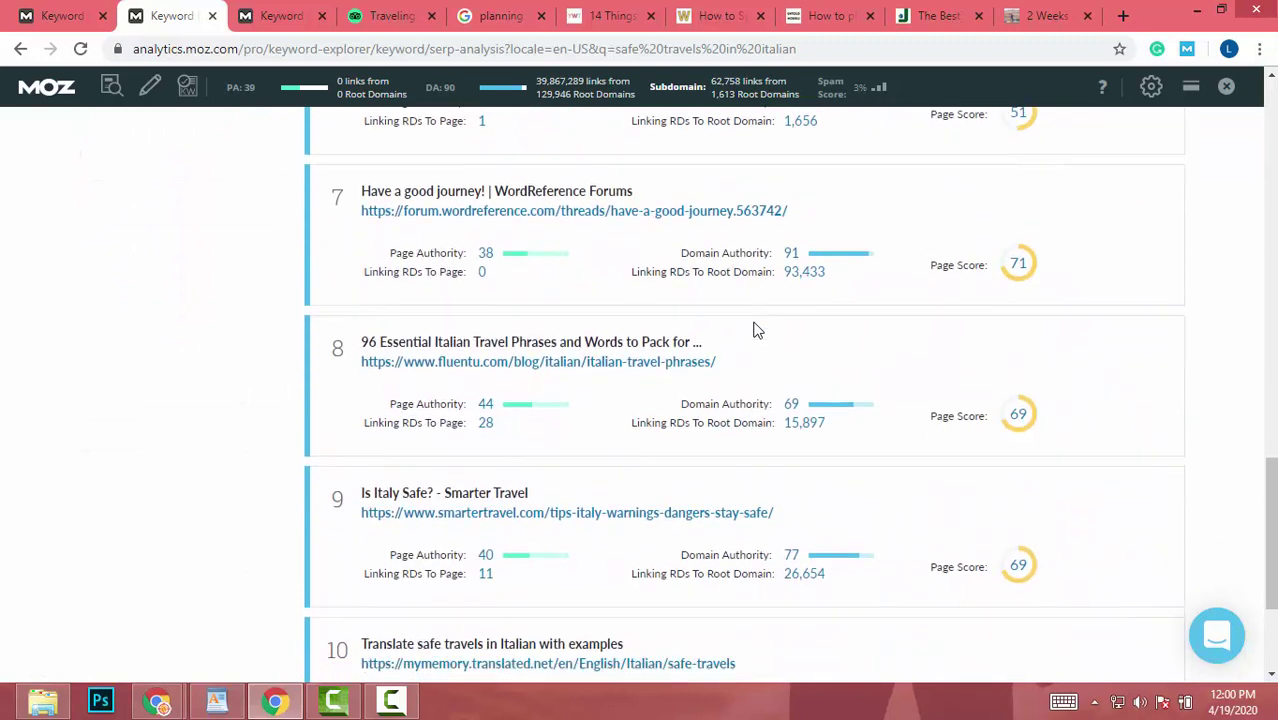
scroll(755, 330, "up", 8)
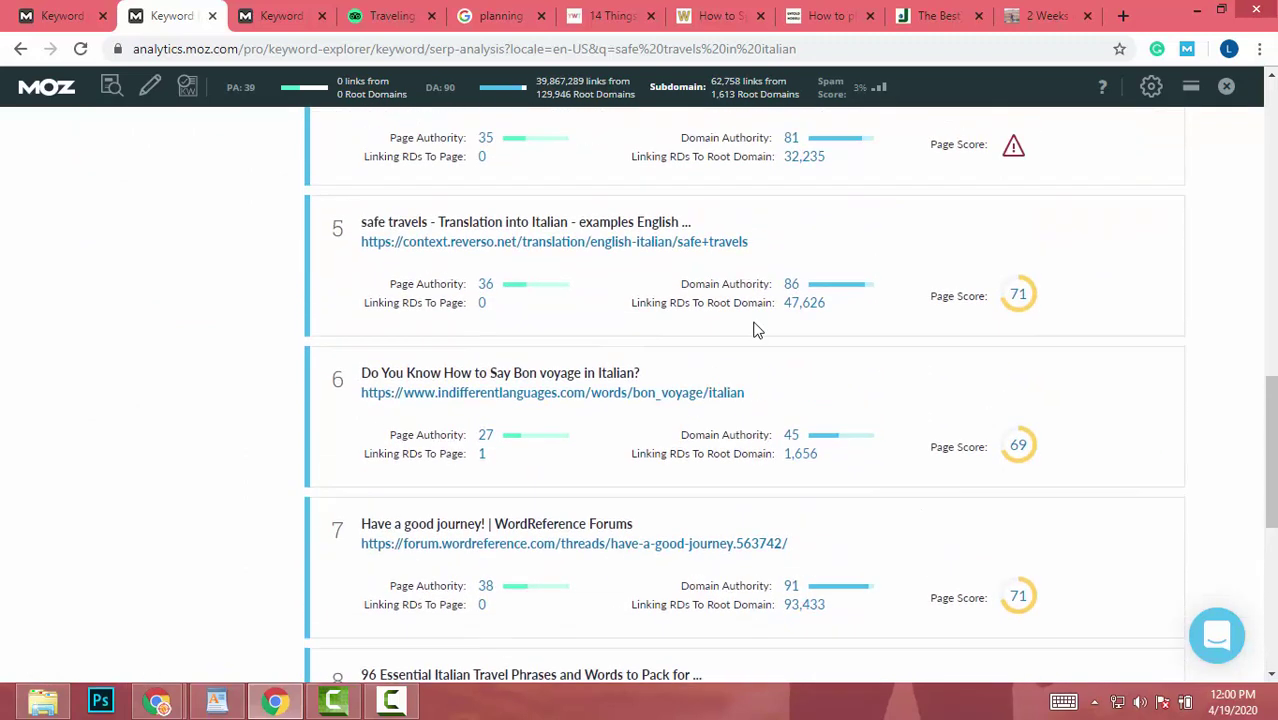
scroll(755, 330, "up", 5)
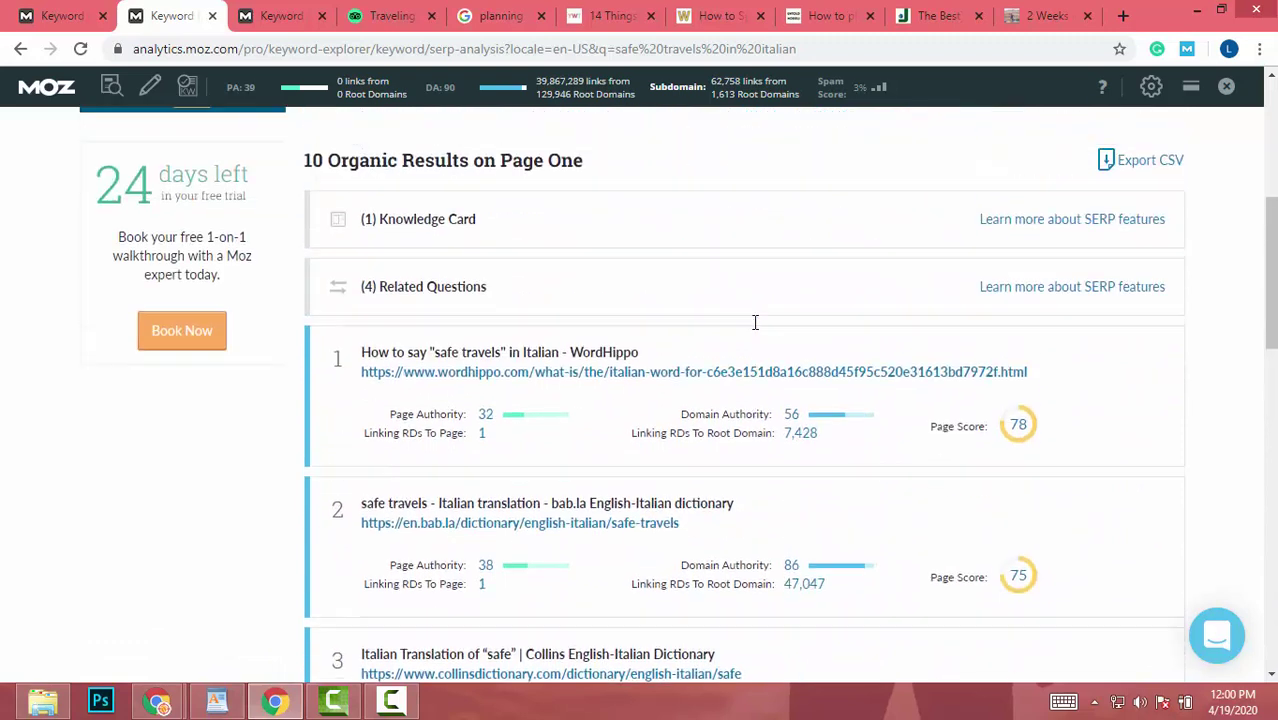
scroll(755, 330, "down", 8)
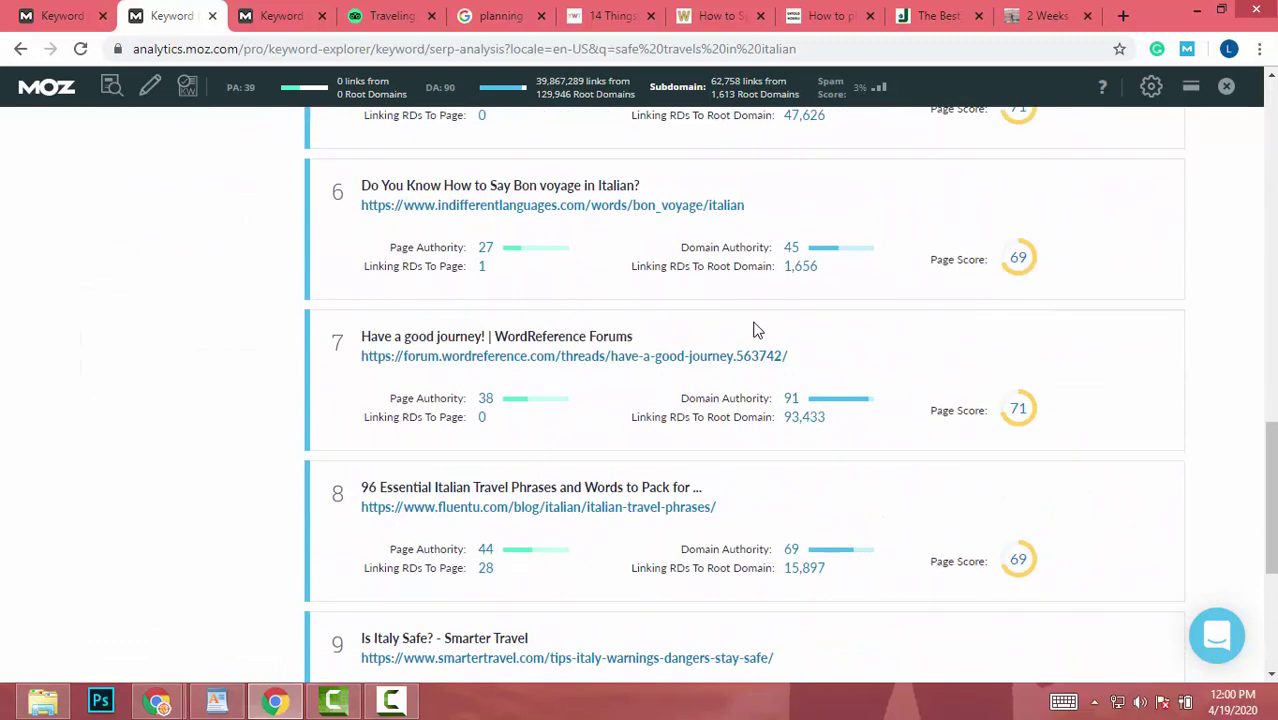
scroll(755, 330, "down", 5)
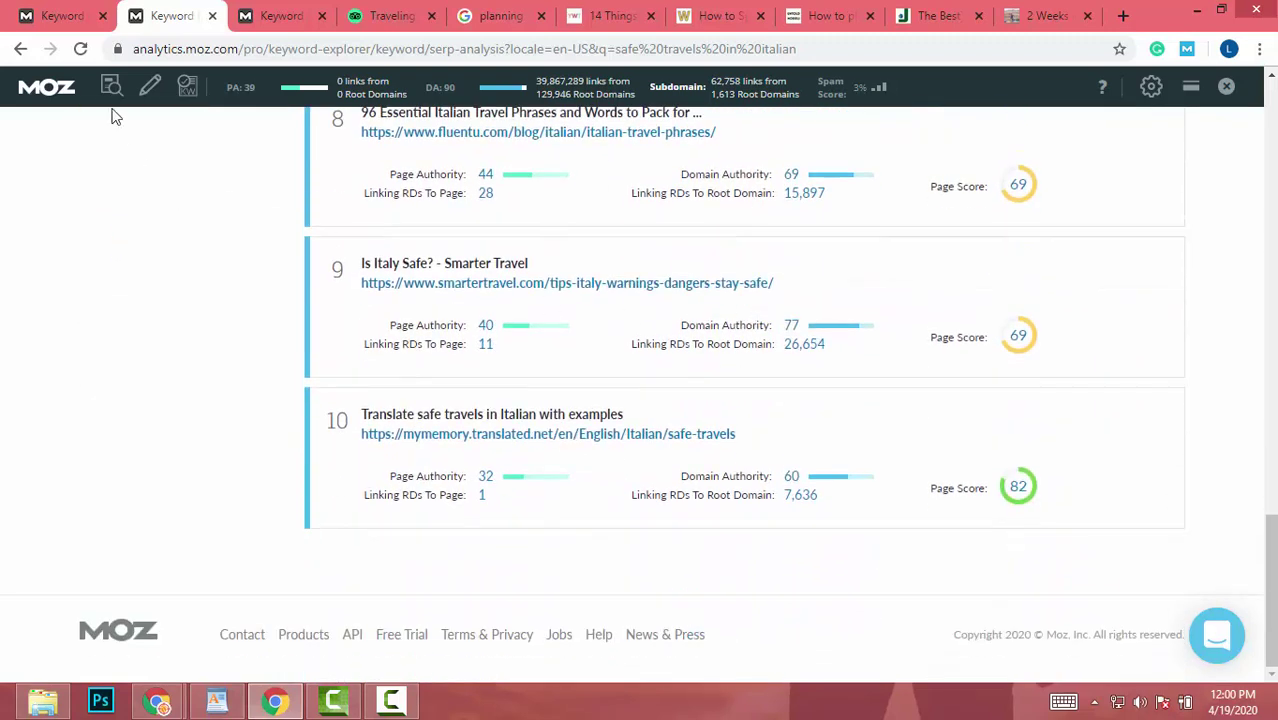
left_click(60, 15)
scroll(571, 340, "down", 2)
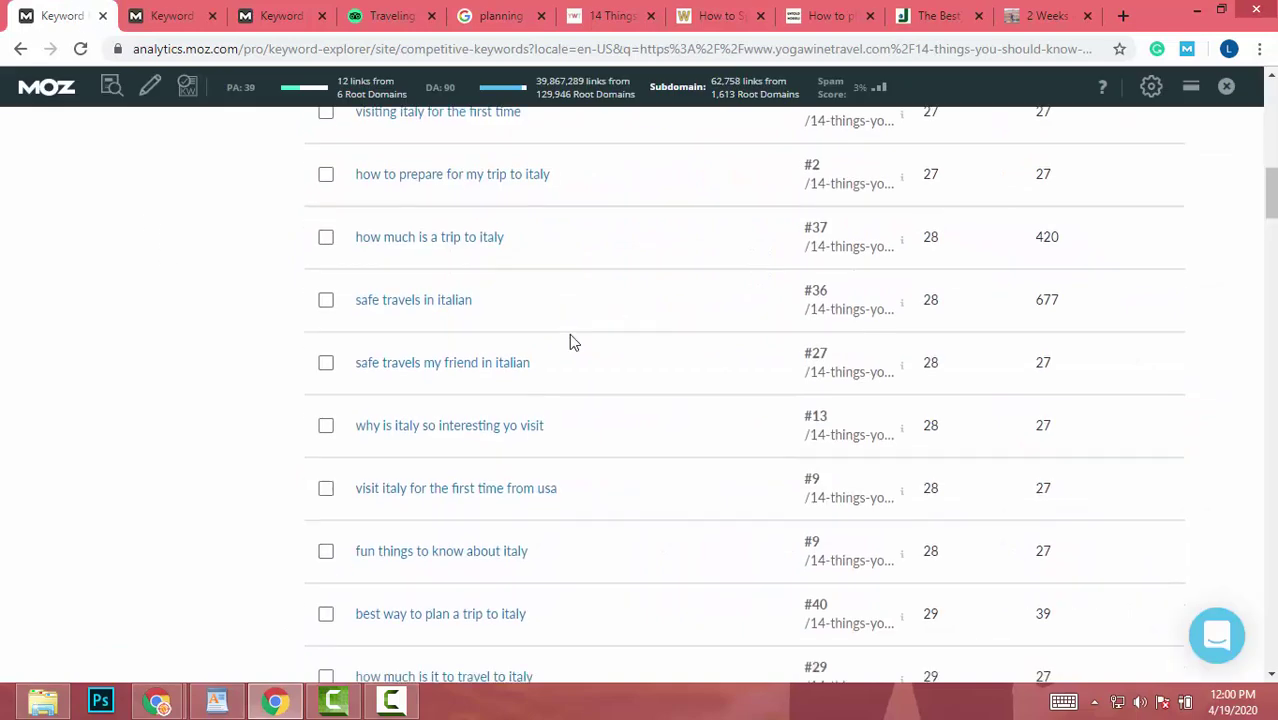
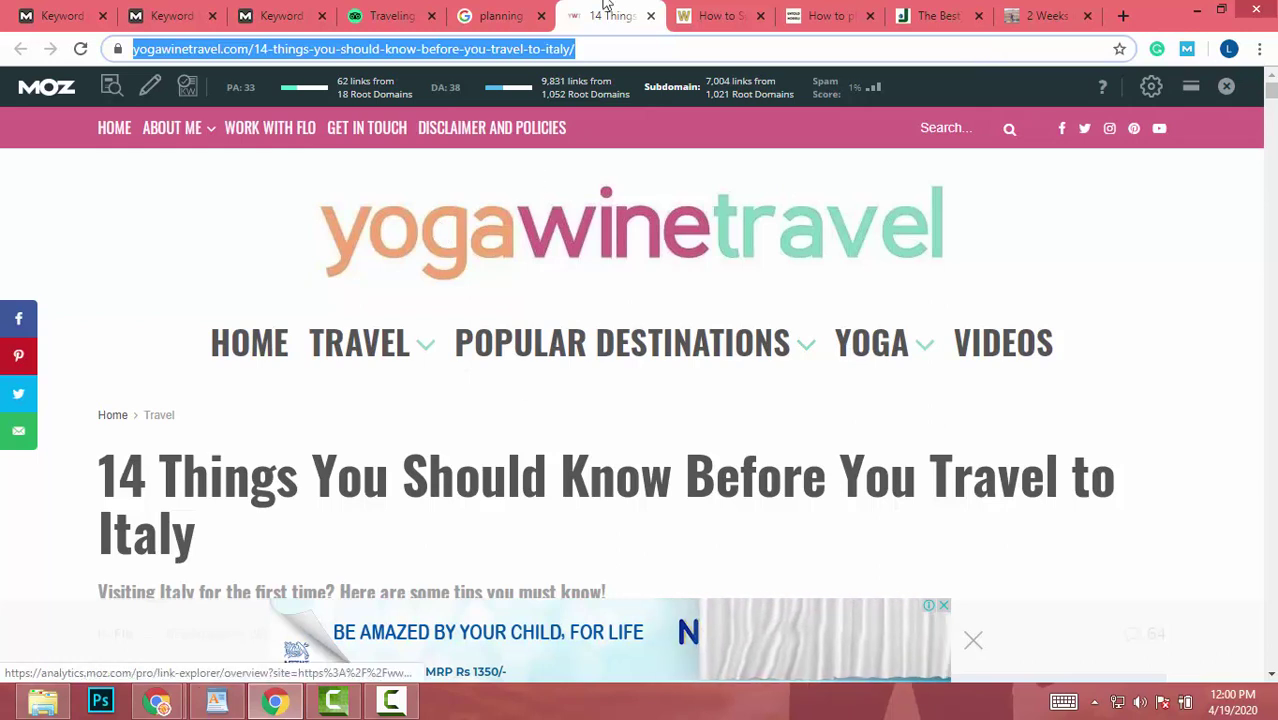
Switch to the wanderlustcrew.com article on spending 10 days in Italy, dismiss its itinerary pop-up, and copy the page address.
left_click(715, 6)
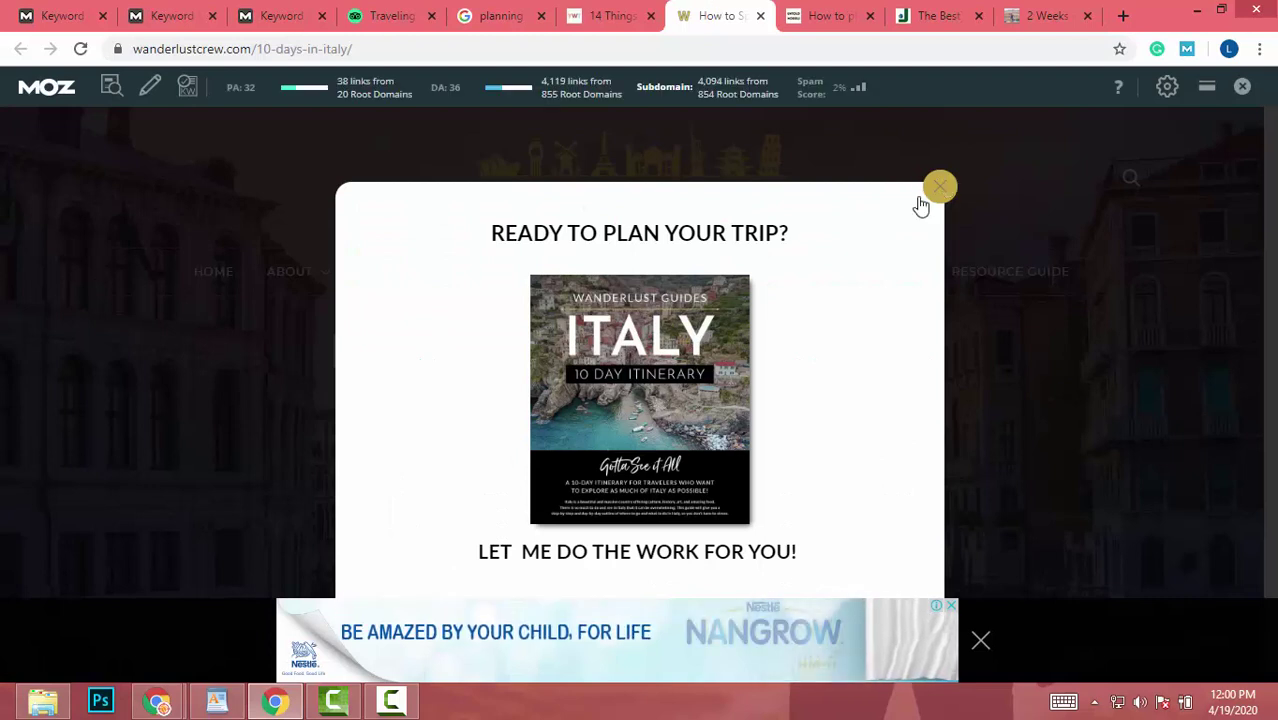
left_click(938, 189)
left_click(300, 49)
key("ctrl+c")
key("BackSpace")
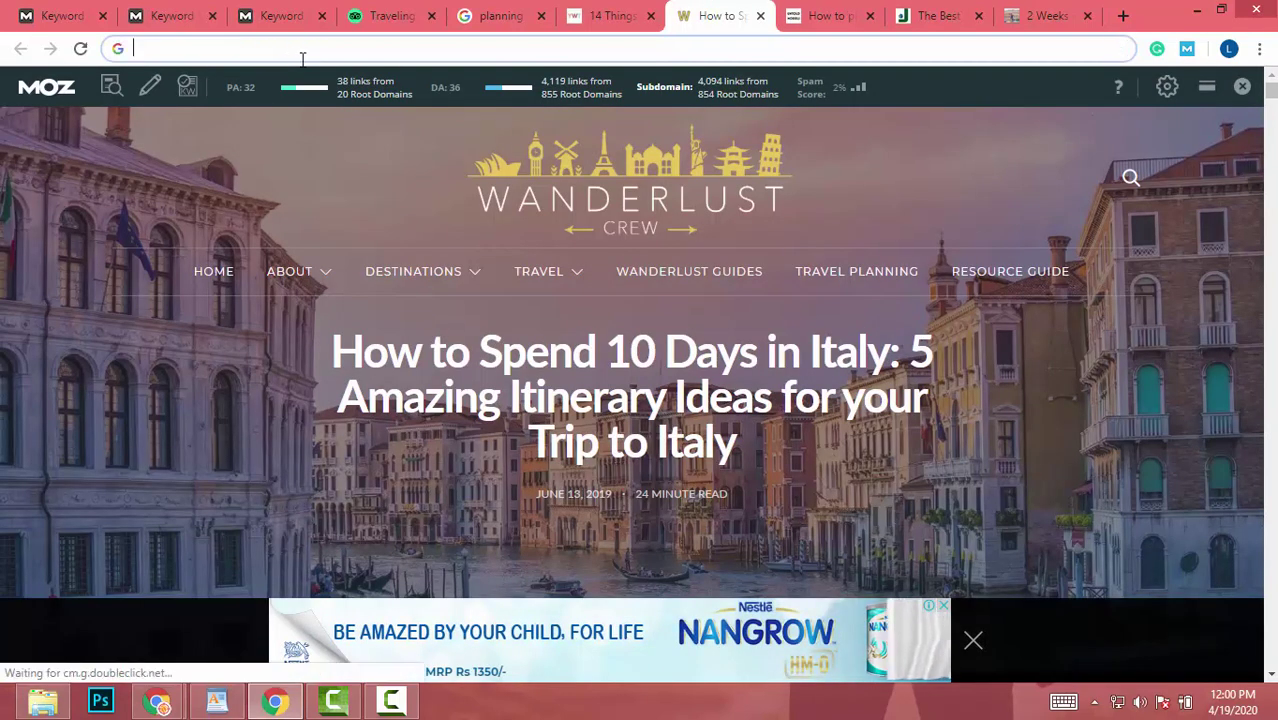
key("ctrl+1")
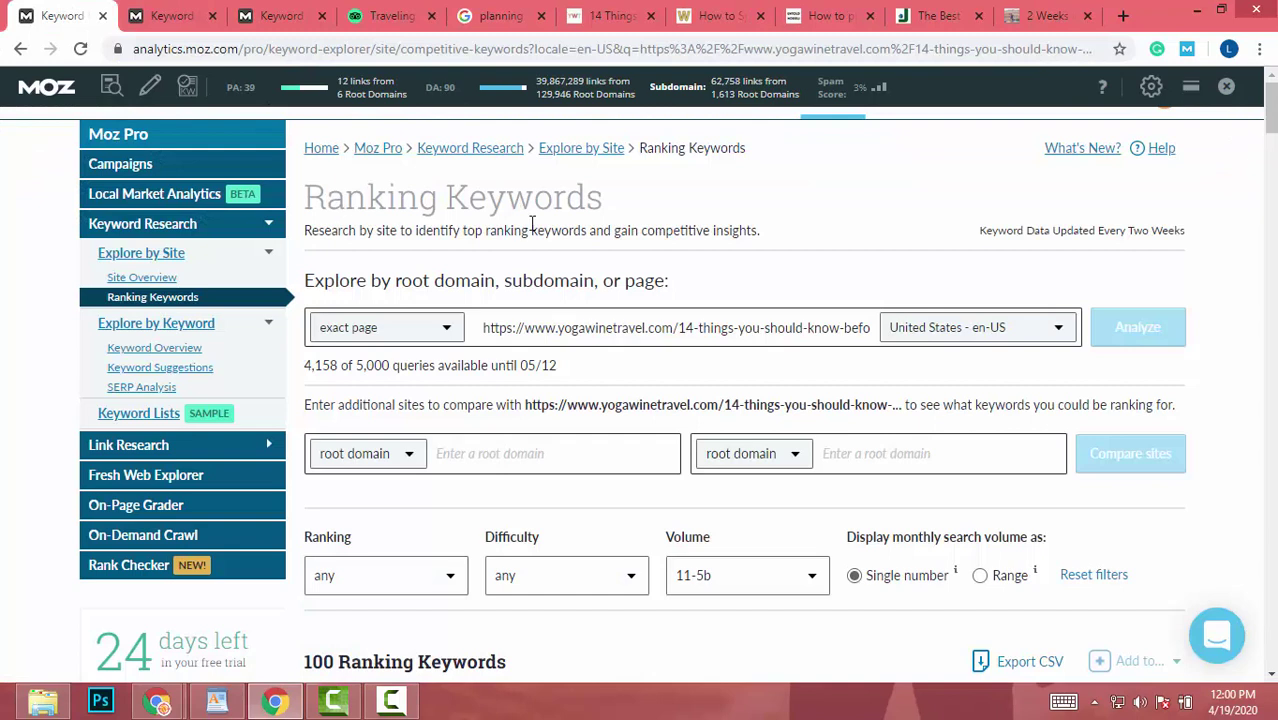
triple_click(657, 328)
key("ctrl+v")
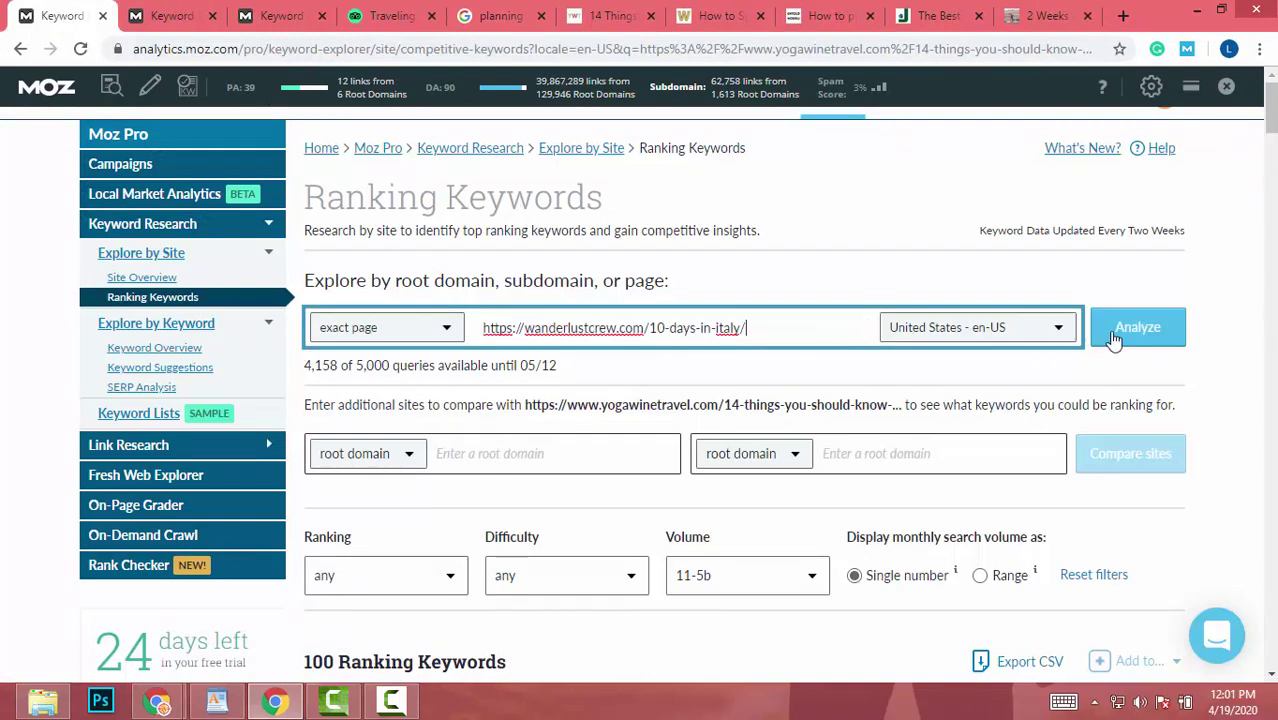
left_click(1117, 337)
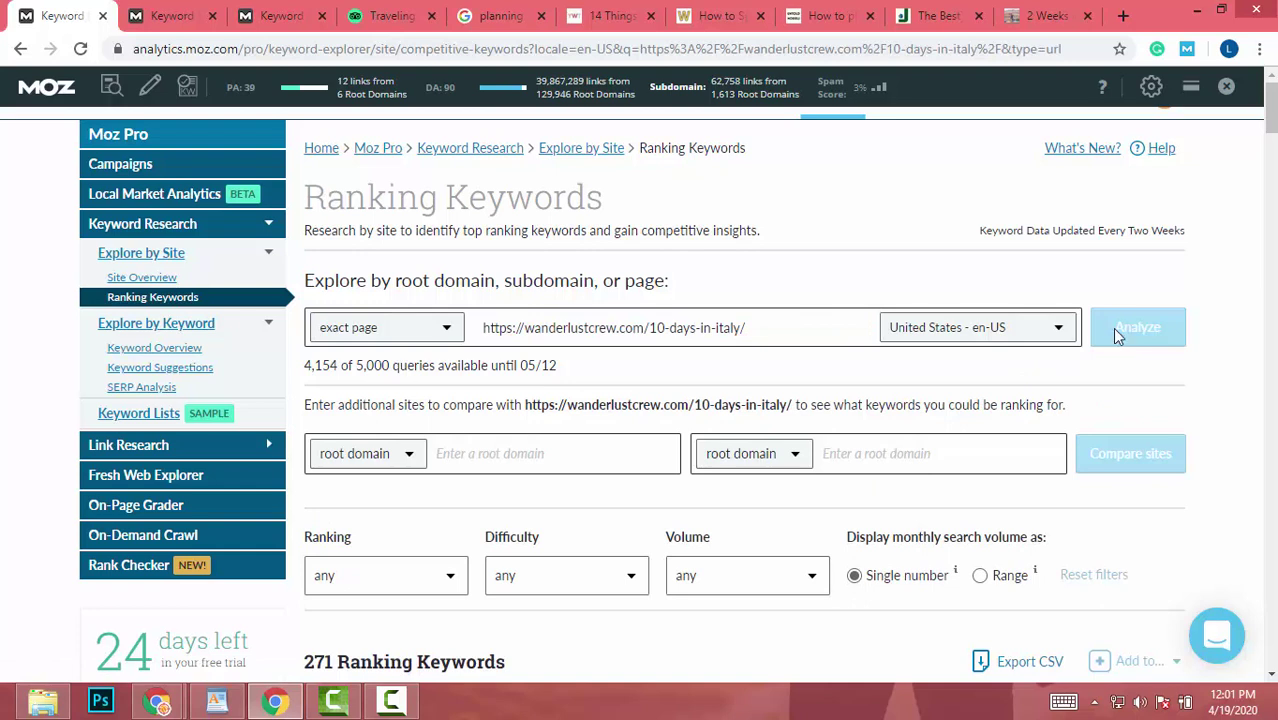
Sort the wanderlustcrew.com page's ranking keywords by difficulty, lowest first.
scroll(1115, 335, "down", 5)
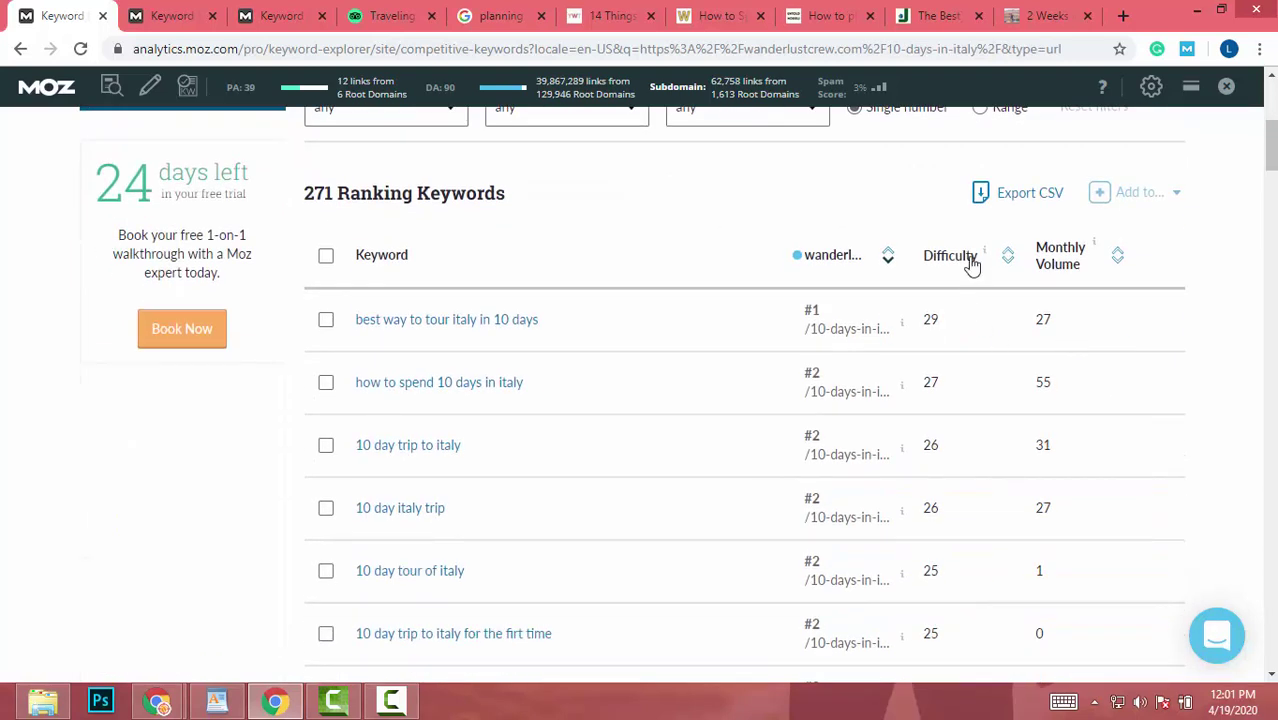
left_click(950, 256)
left_click(970, 262)
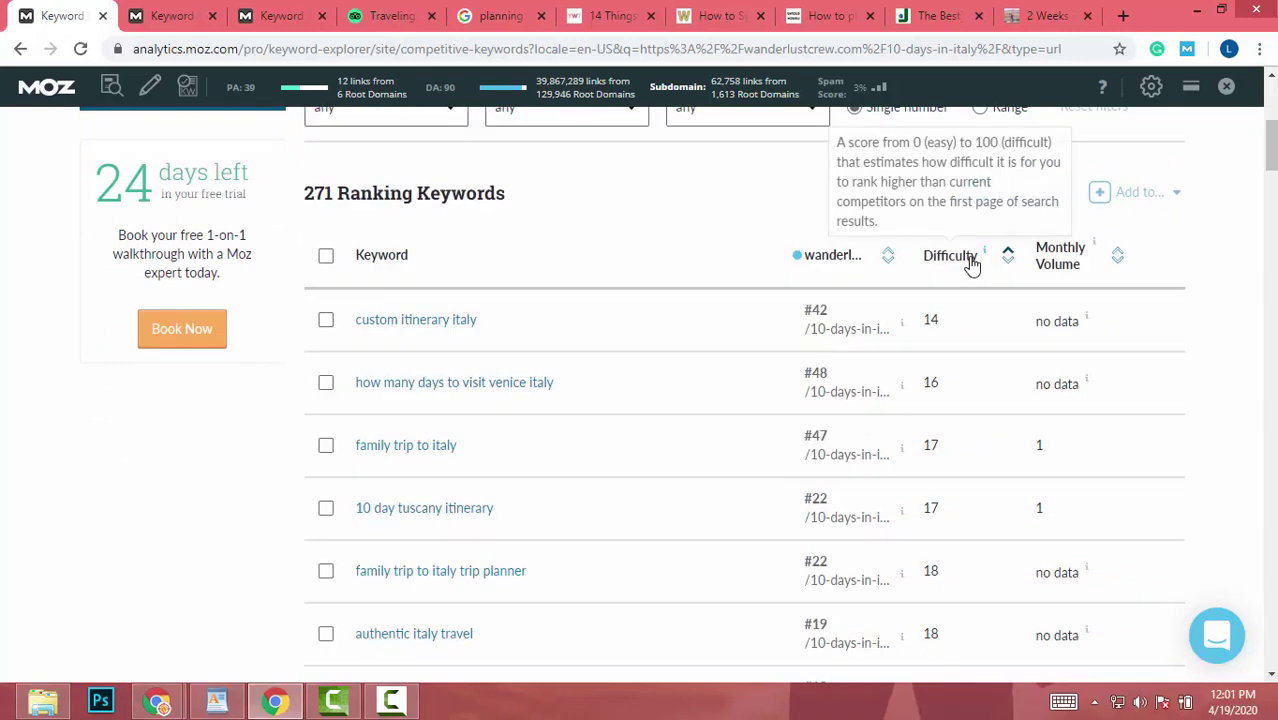
Filter the ranking keywords to a monthly volume range of 11-5b.
scroll(968, 262, "down", 2)
scroll(290, 230, "up", 3)
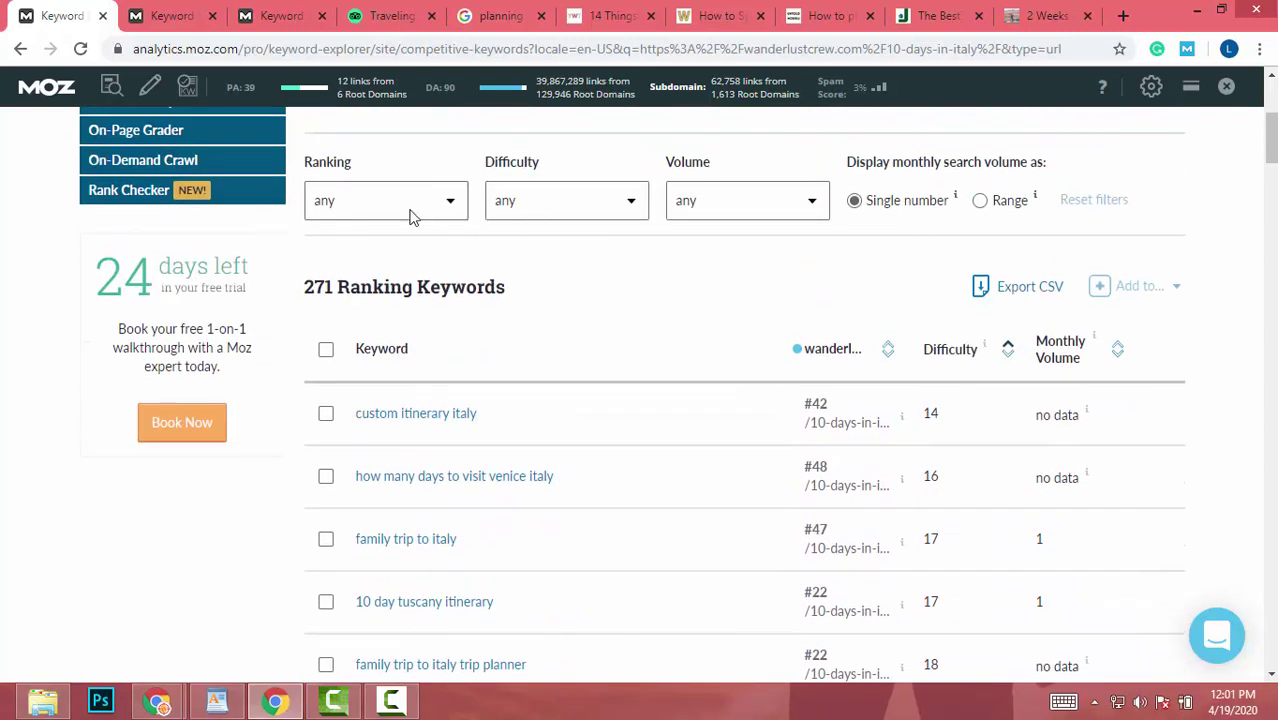
left_click(785, 208)
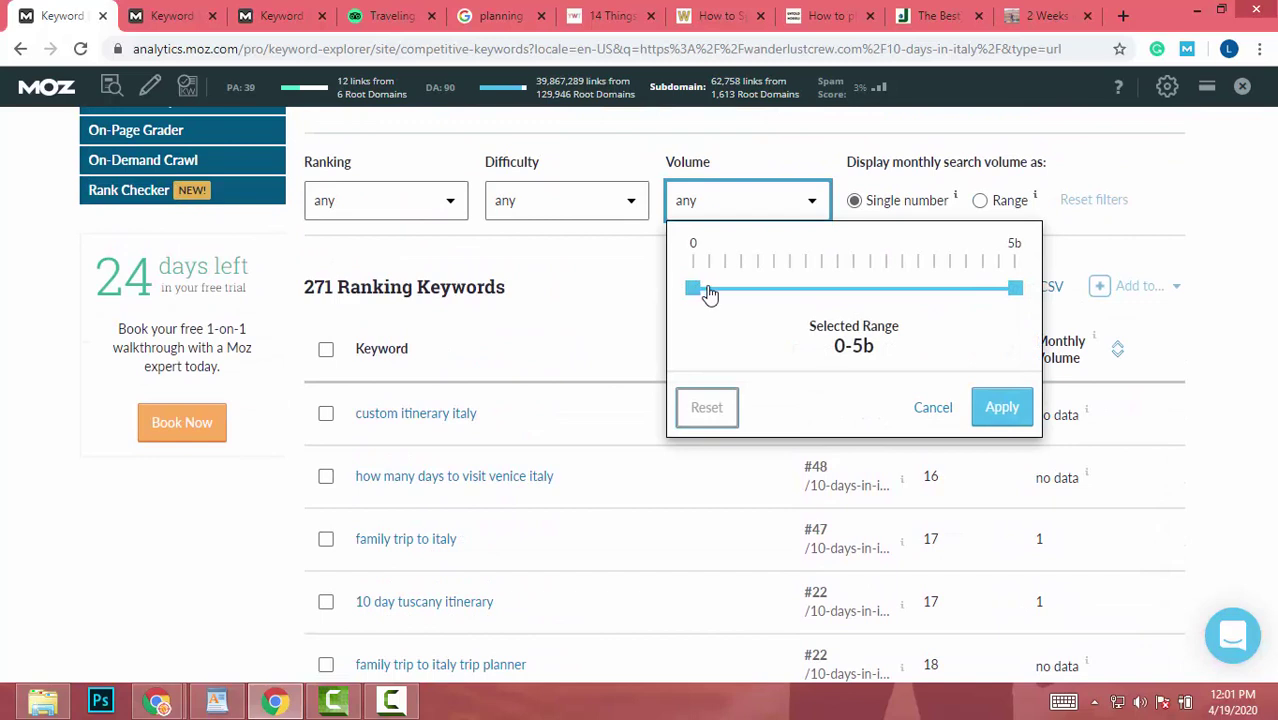
left_click(1003, 408)
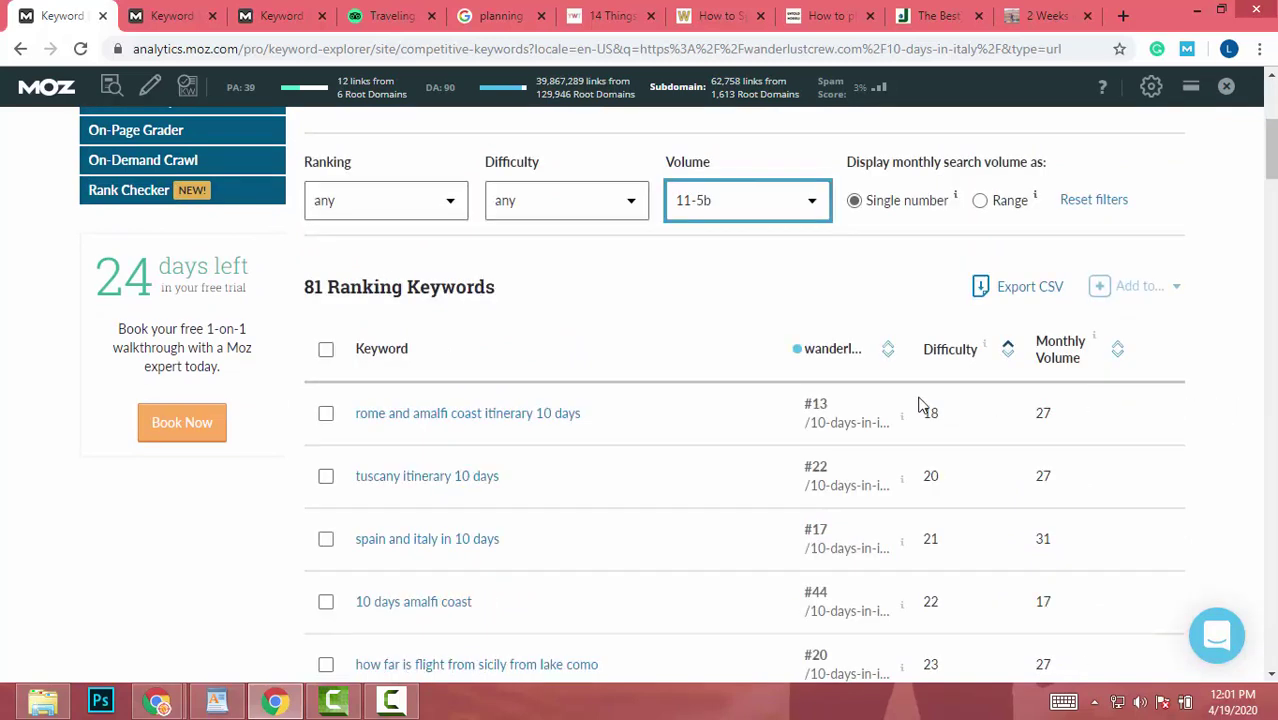
Open the overview of the keyword "rome and amalfi coast itinerary 10 days" in a new tab and go to its full SERP analysis.
scroll(918, 402, "down", 2)
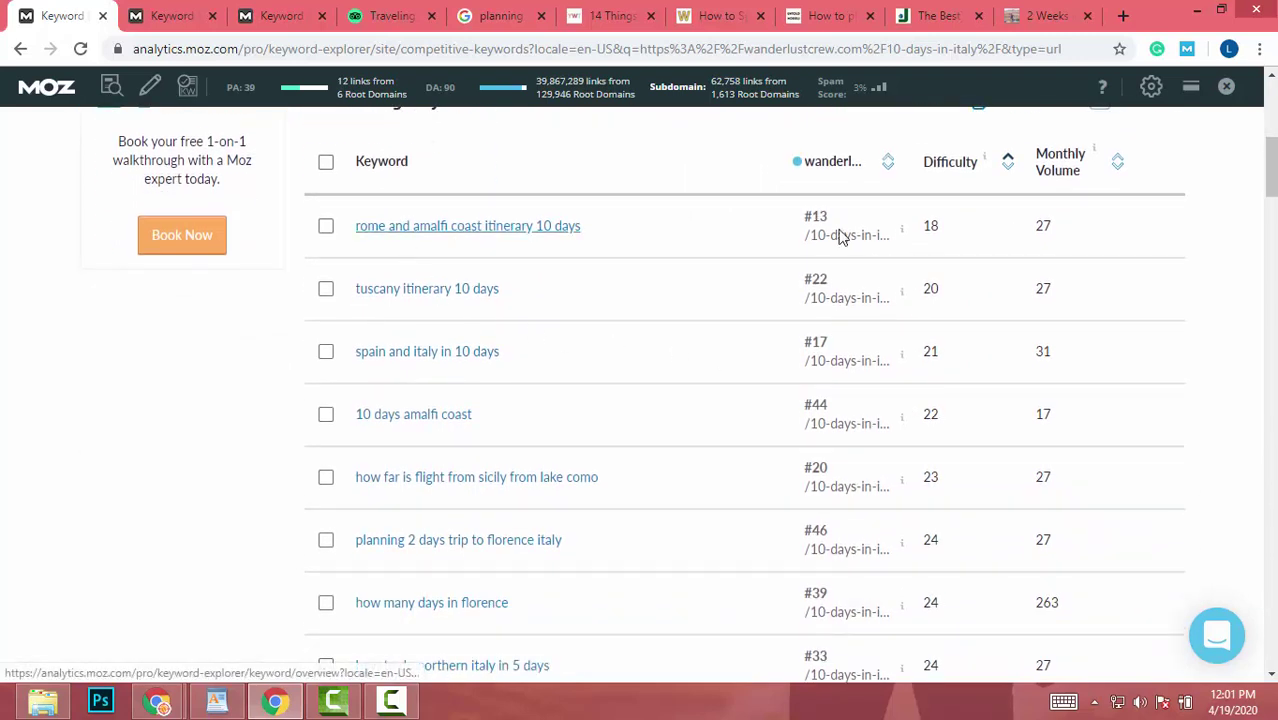
left_click(475, 235)
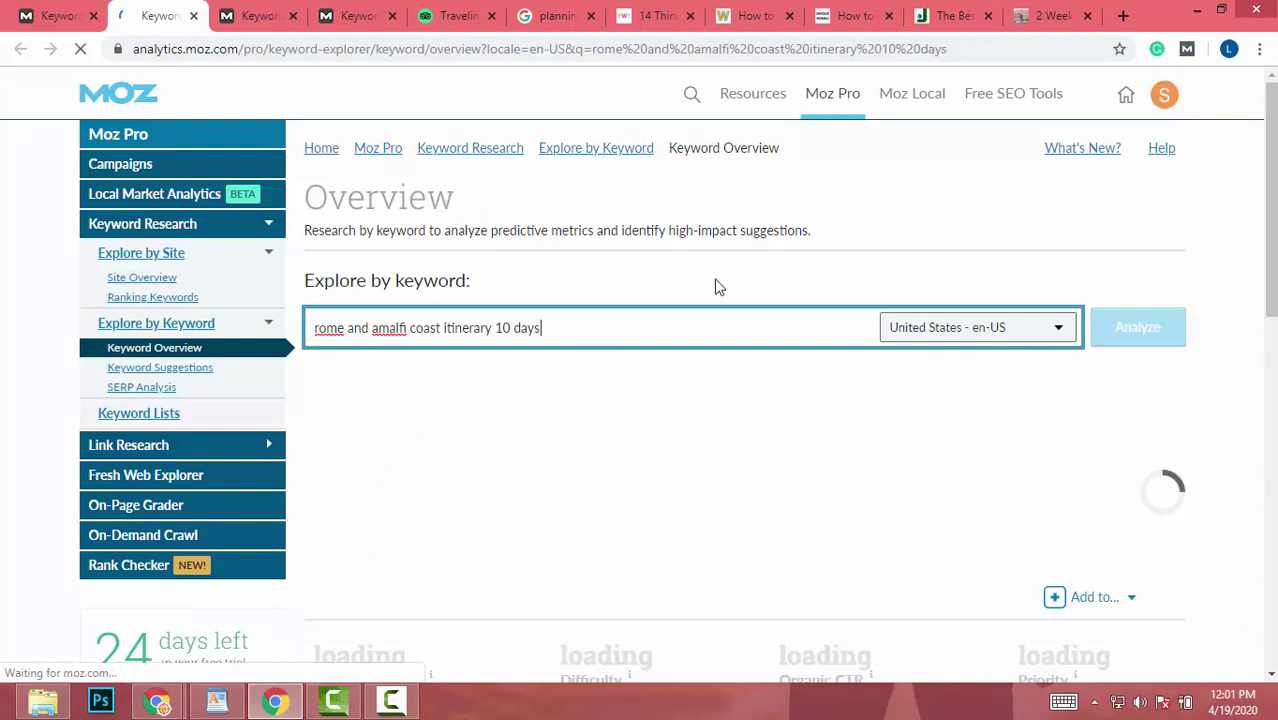
scroll(713, 282, "down", 2)
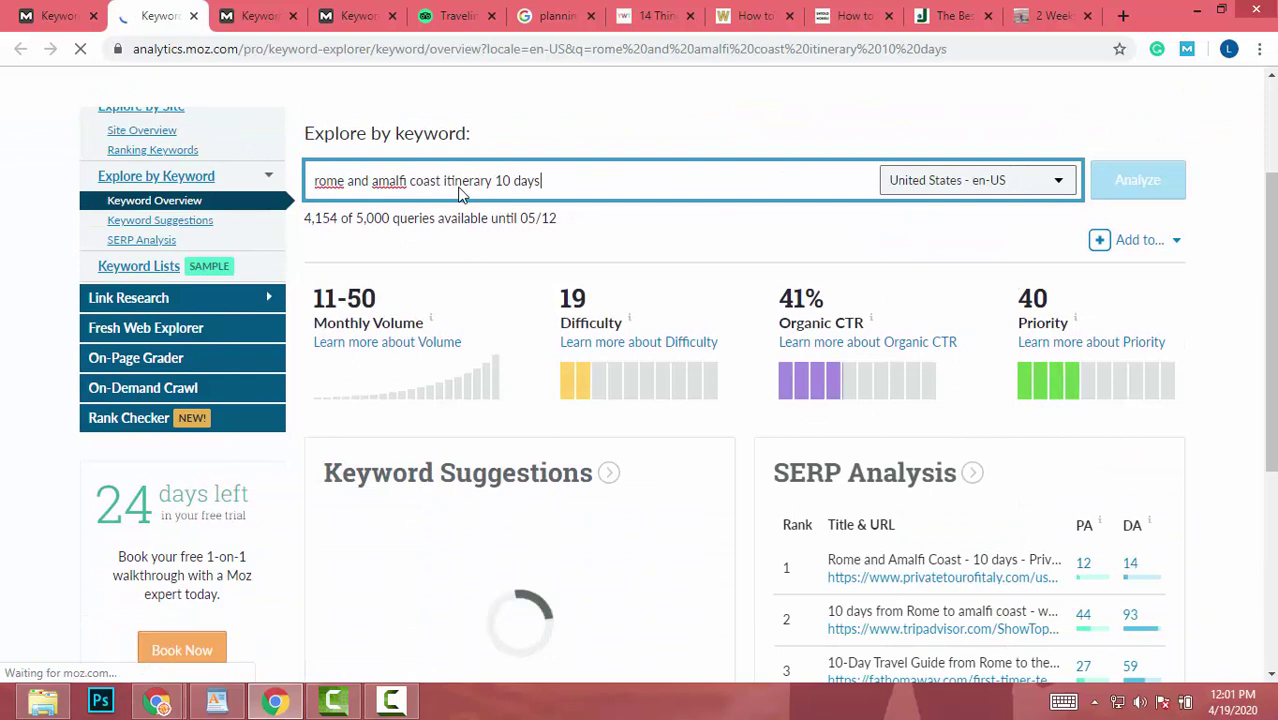
scroll(700, 300, "down", 4)
left_click(1108, 362)
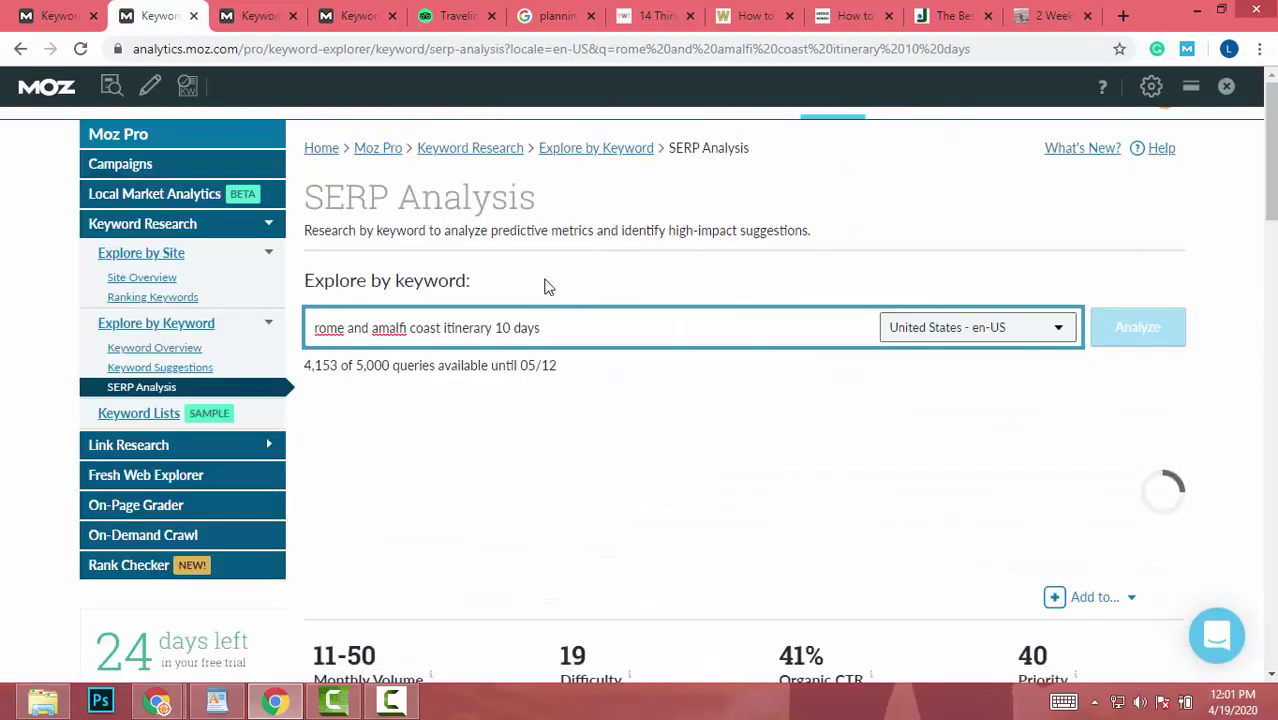
Examine the page authority, domain authority and titles of the organic results for "rome and amalfi coast itinerary 10 days".
left_click_drag(362, 344, 672, 344)
scroll(657, 509, "down", 7)
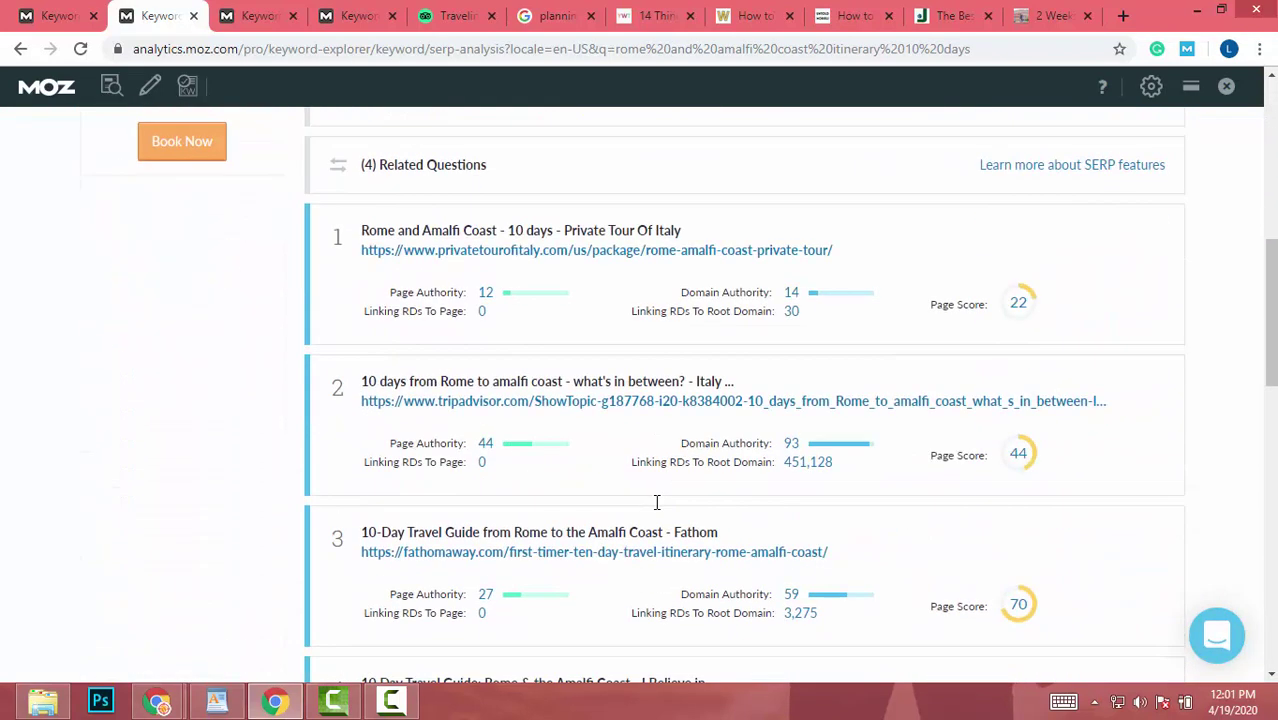
scroll(657, 505, "down", 1)
scroll(817, 385, "up", 2)
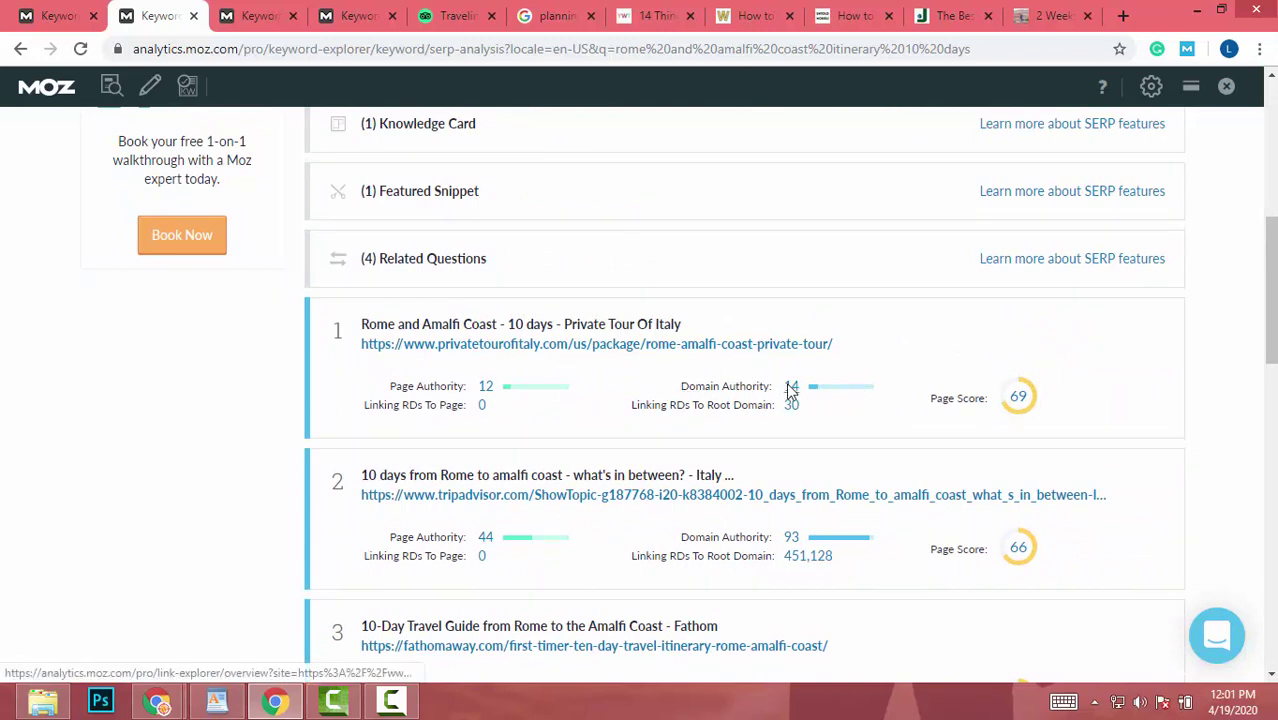
scroll(790, 390, "down", 5)
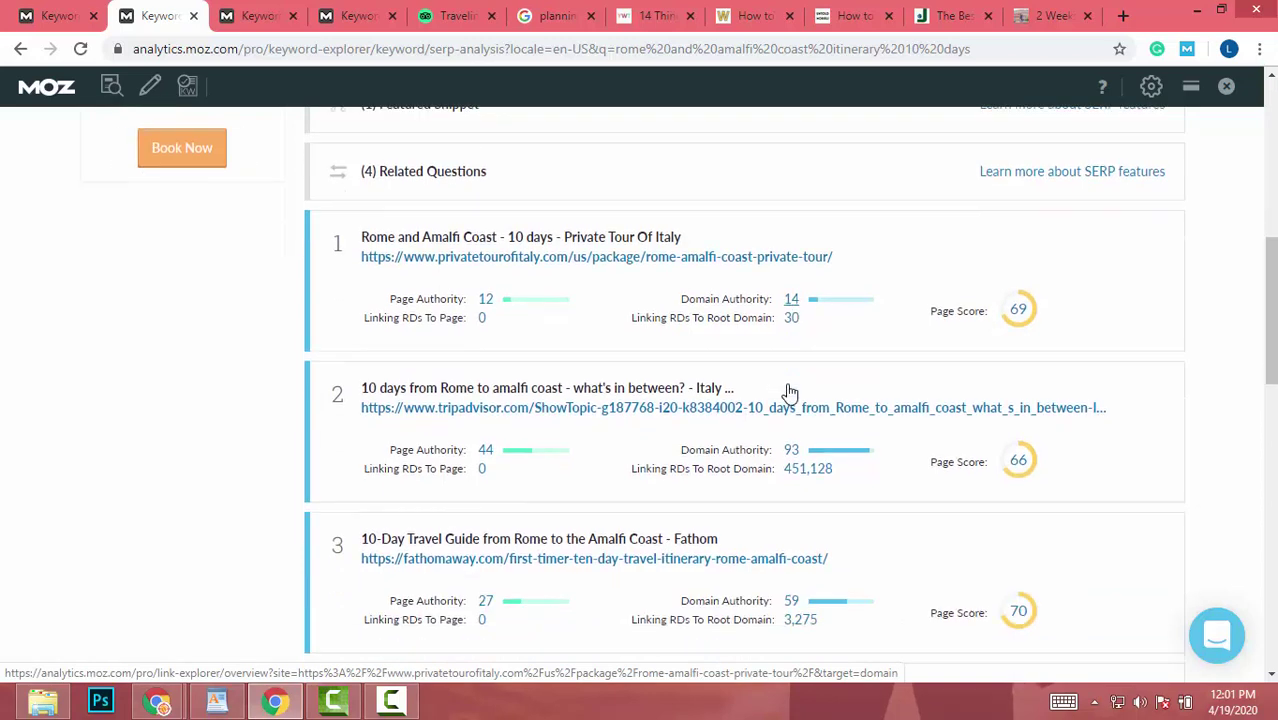
scroll(790, 390, "down", 3)
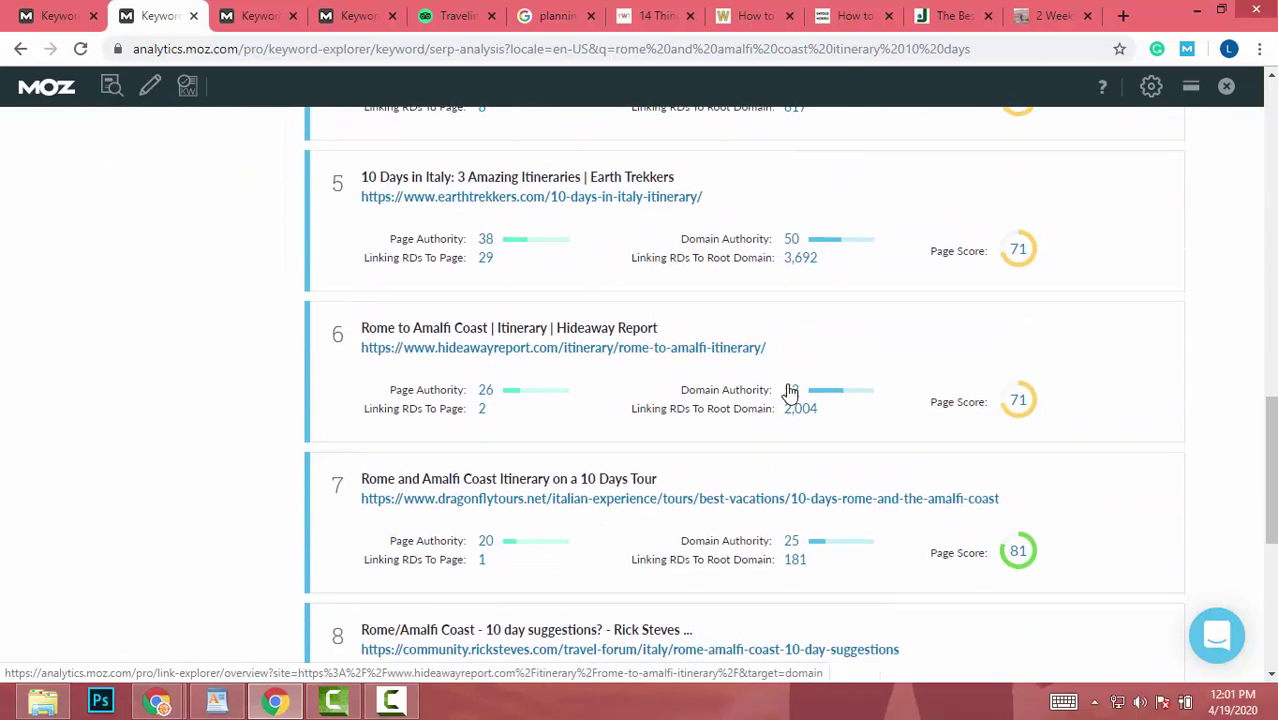
scroll(790, 390, "down", 3)
scroll(790, 390, "down", 3)
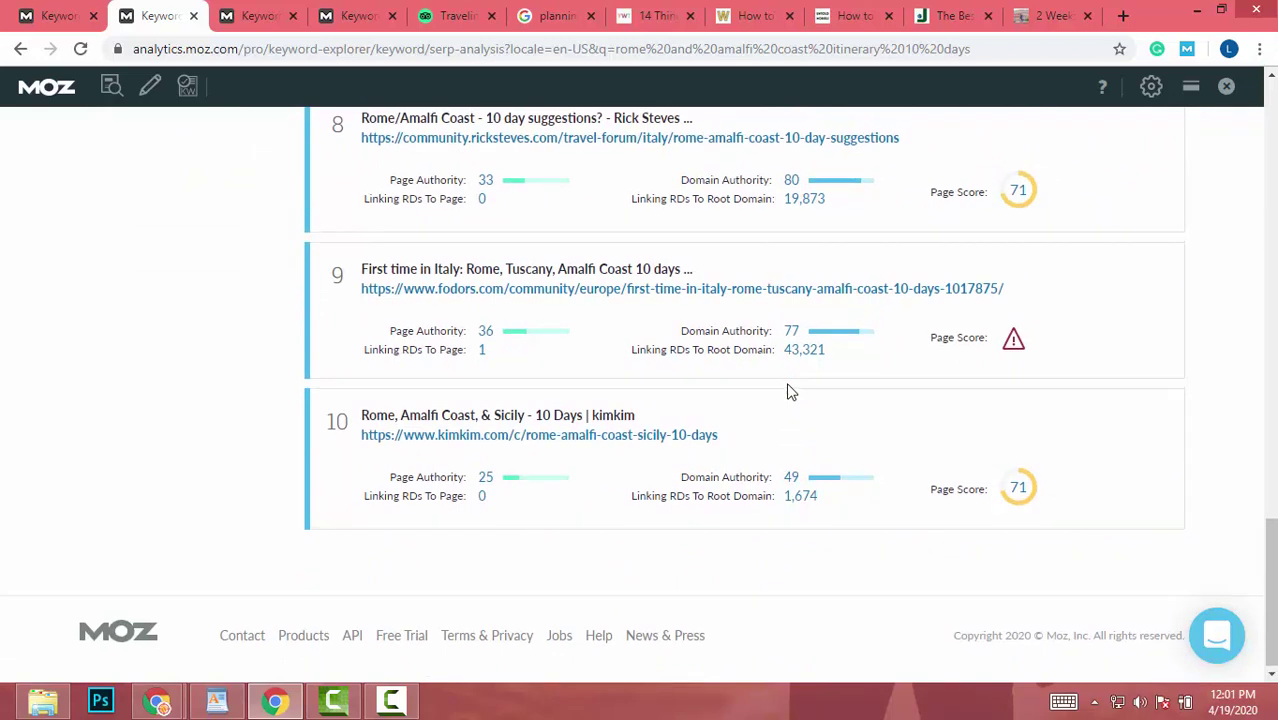
scroll(790, 392, "up", 12)
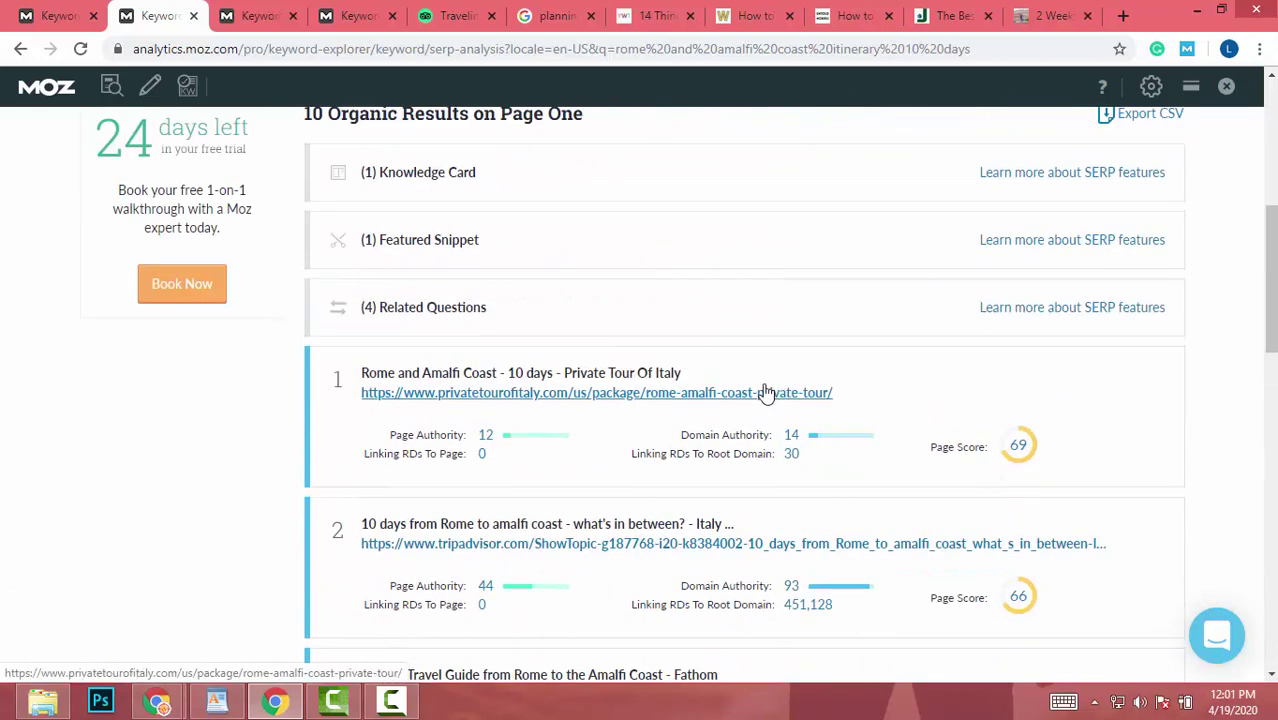
Return to the wanderlustcrew.com page's ranking keywords and review the lowest-difficulty keywords with their monthly volumes.
key("ctrl+shift+Tab")
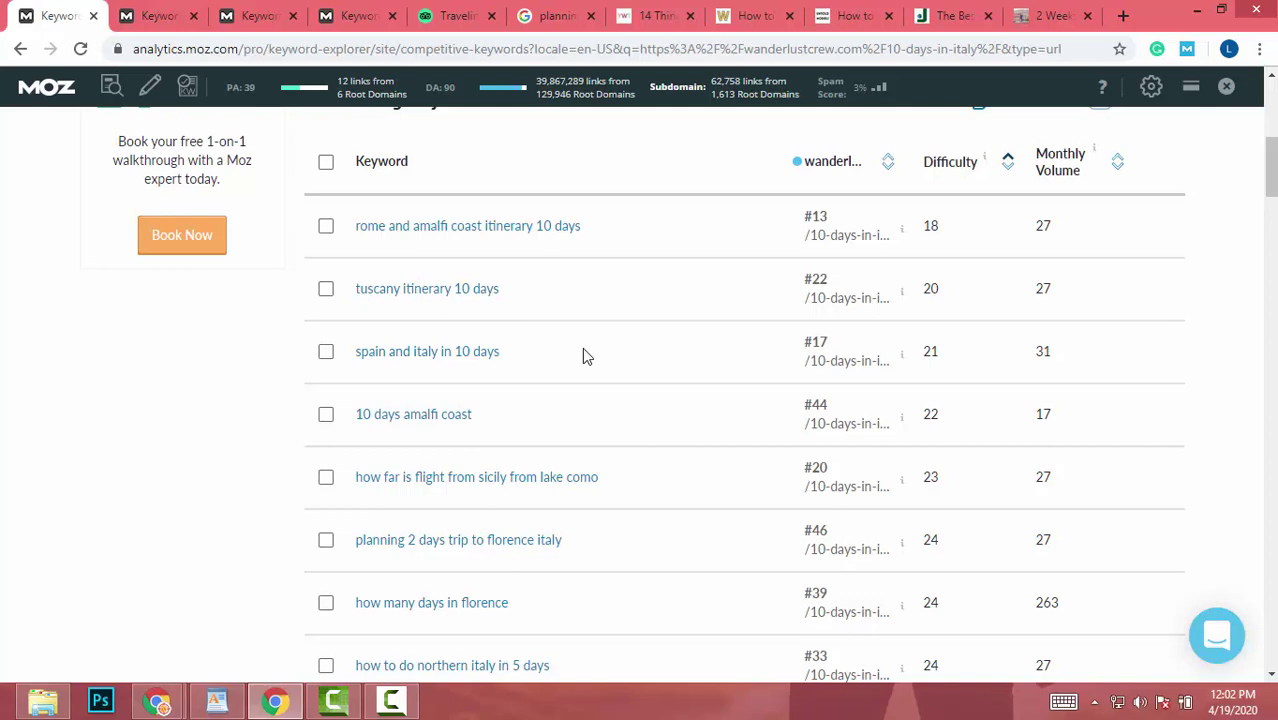
scroll(582, 347, "down", 4)
scroll(587, 357, "up", 1)
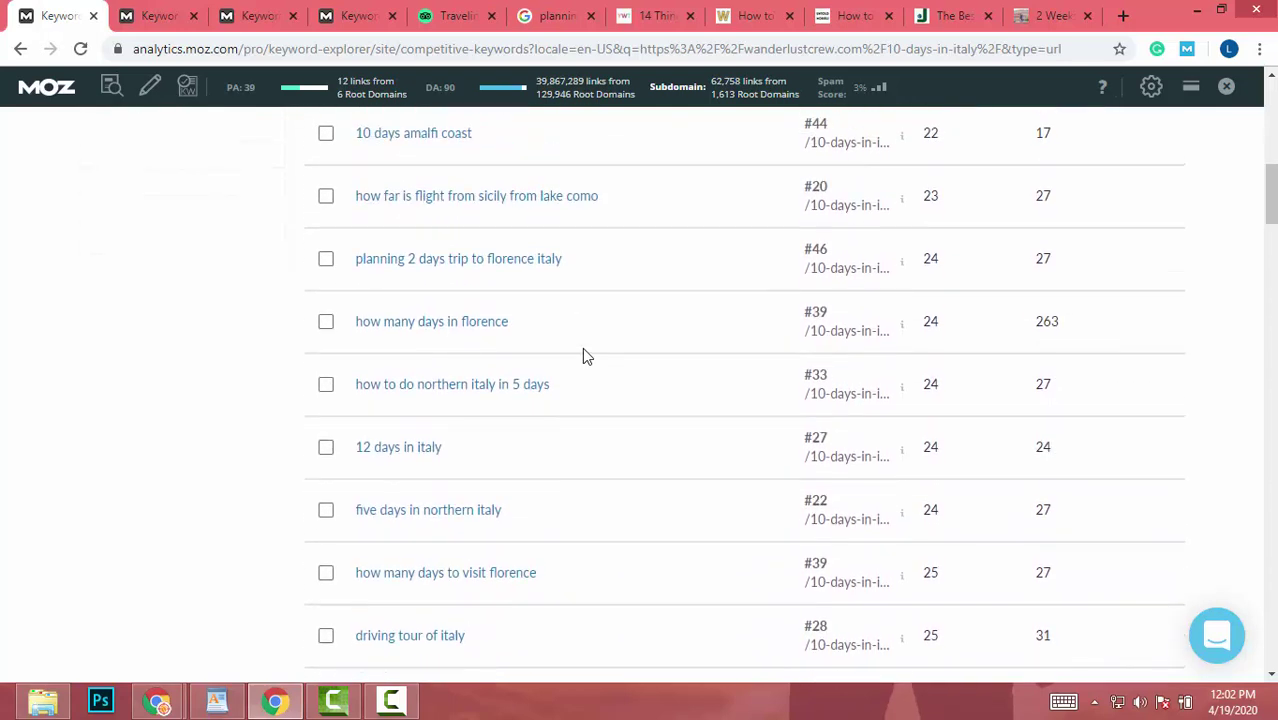
scroll(587, 357, "up", 3)
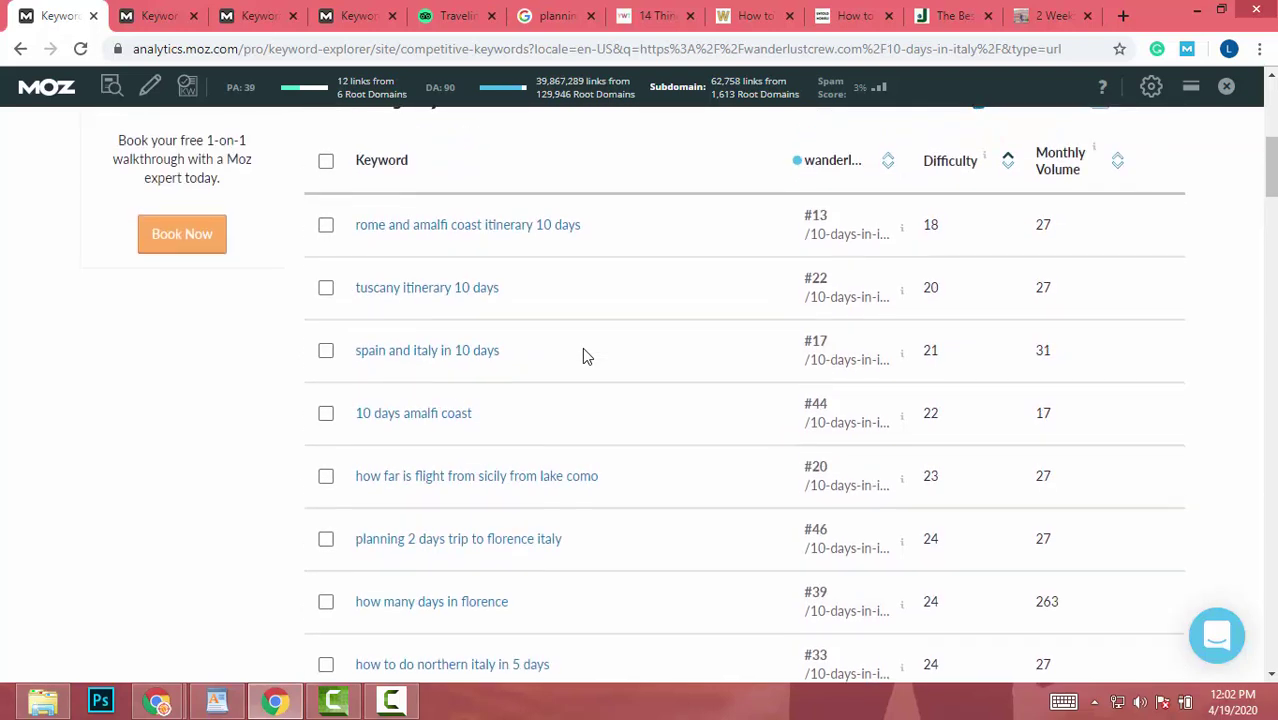
scroll(587, 357, "down", 6)
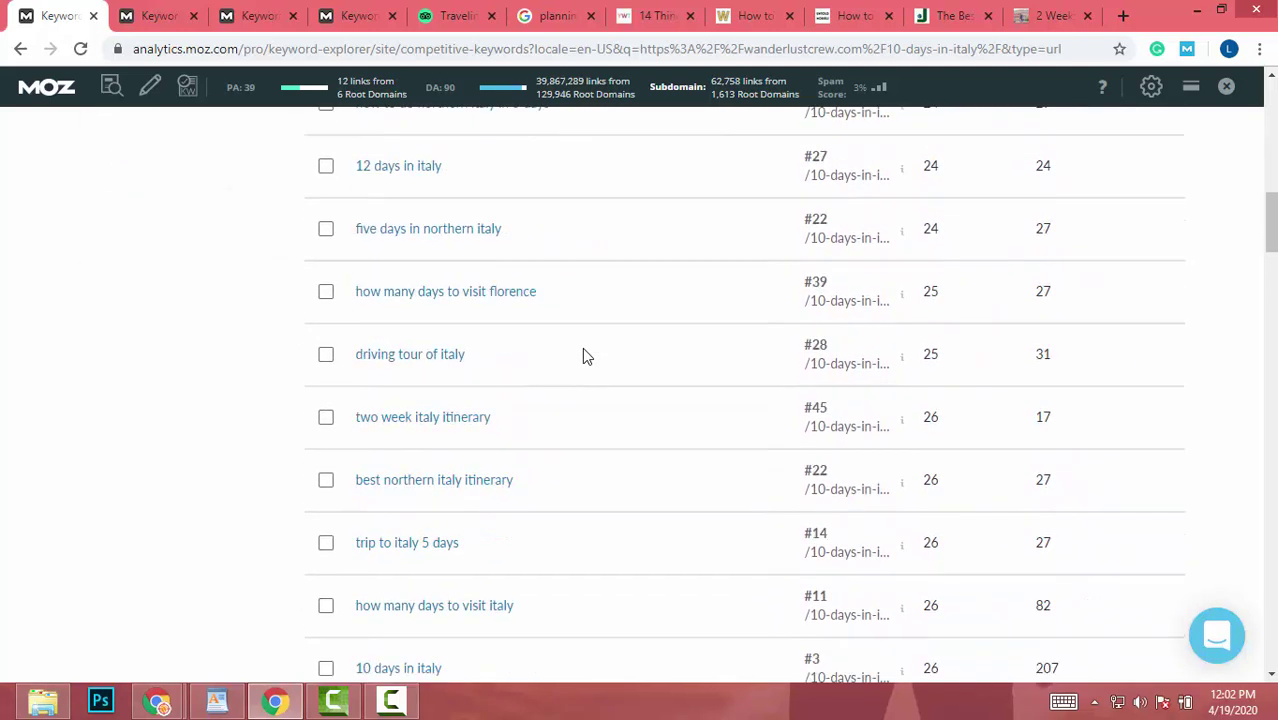
scroll(585, 355, "up", 6)
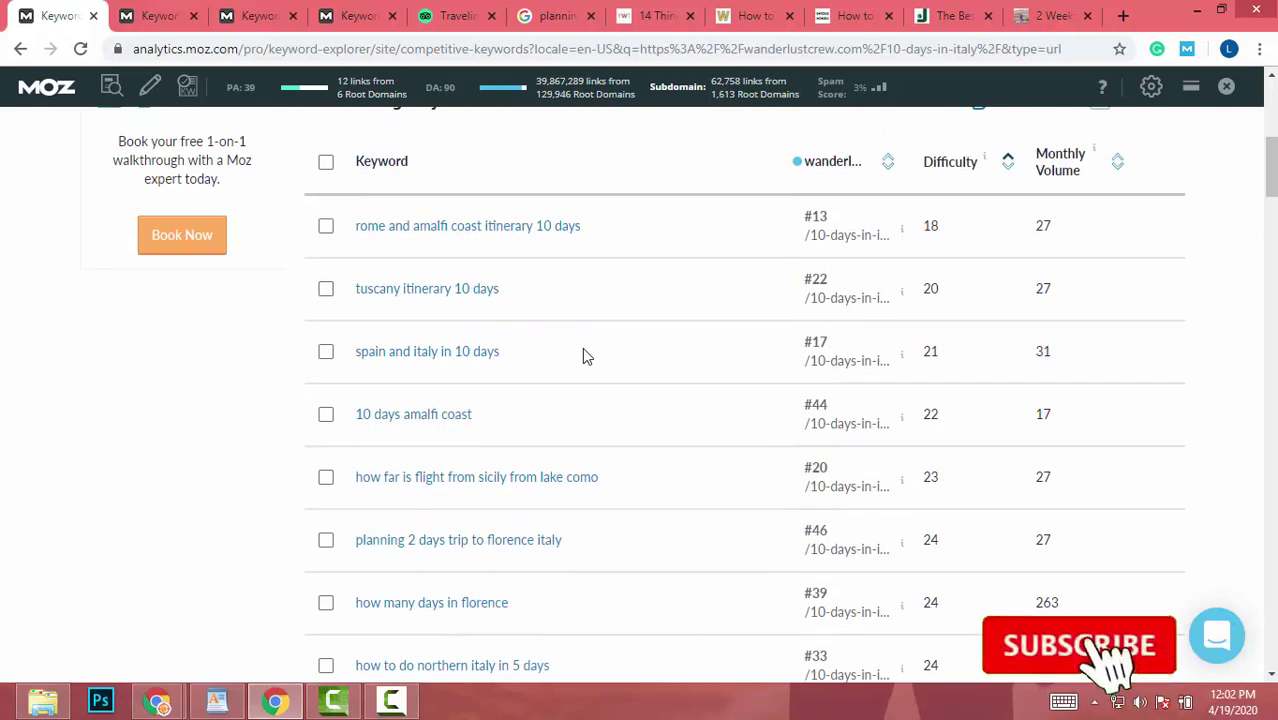
scroll(587, 357, "down", 1)
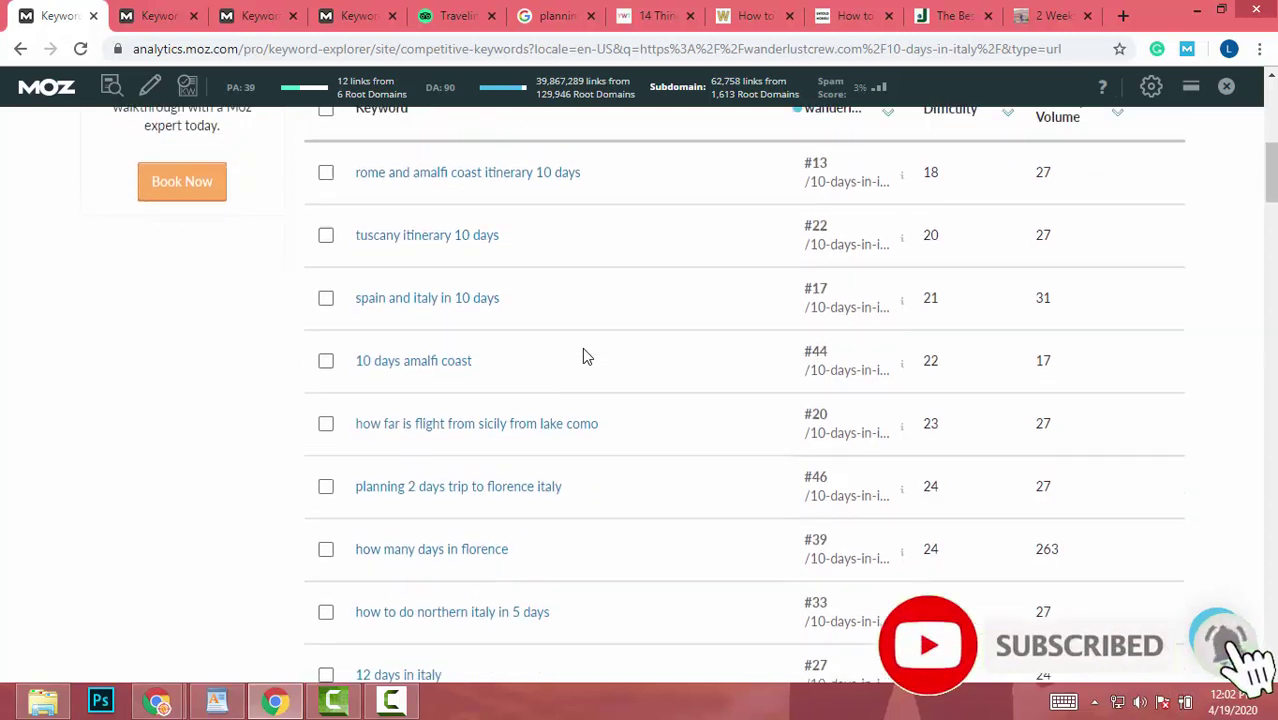
Dismiss the newsletter popup on the untoldmorsels.com page and return to the wanderlustcrew.com article about spending 10 days in Italy.
scroll(540, 362, "up", 2)
scroll(540, 368, "down", 2)
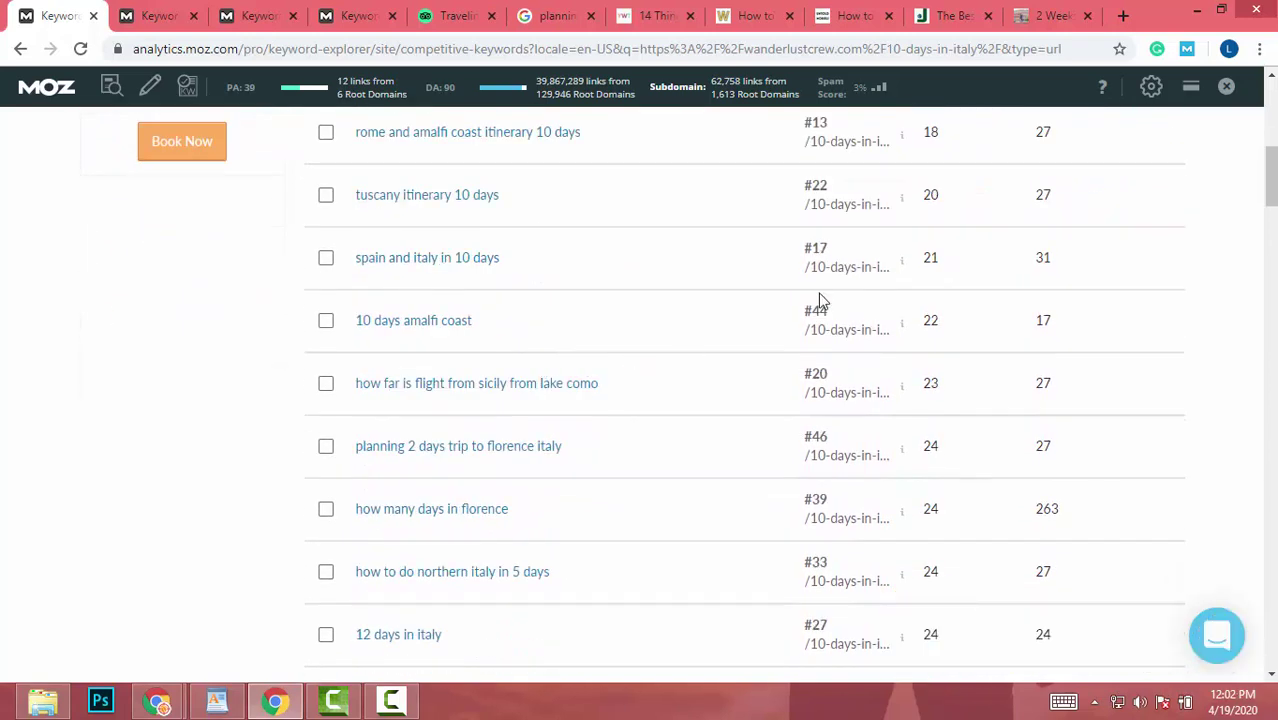
scroll(560, 310, "up", 3)
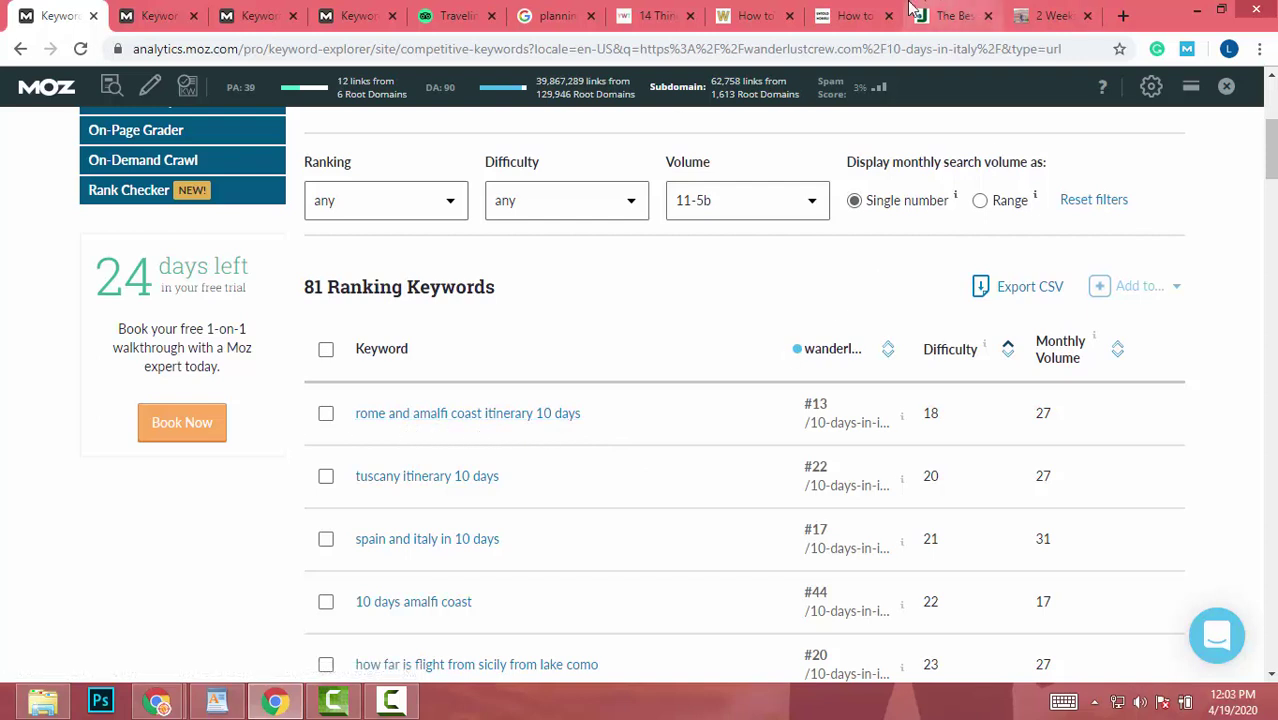
left_click(848, 12)
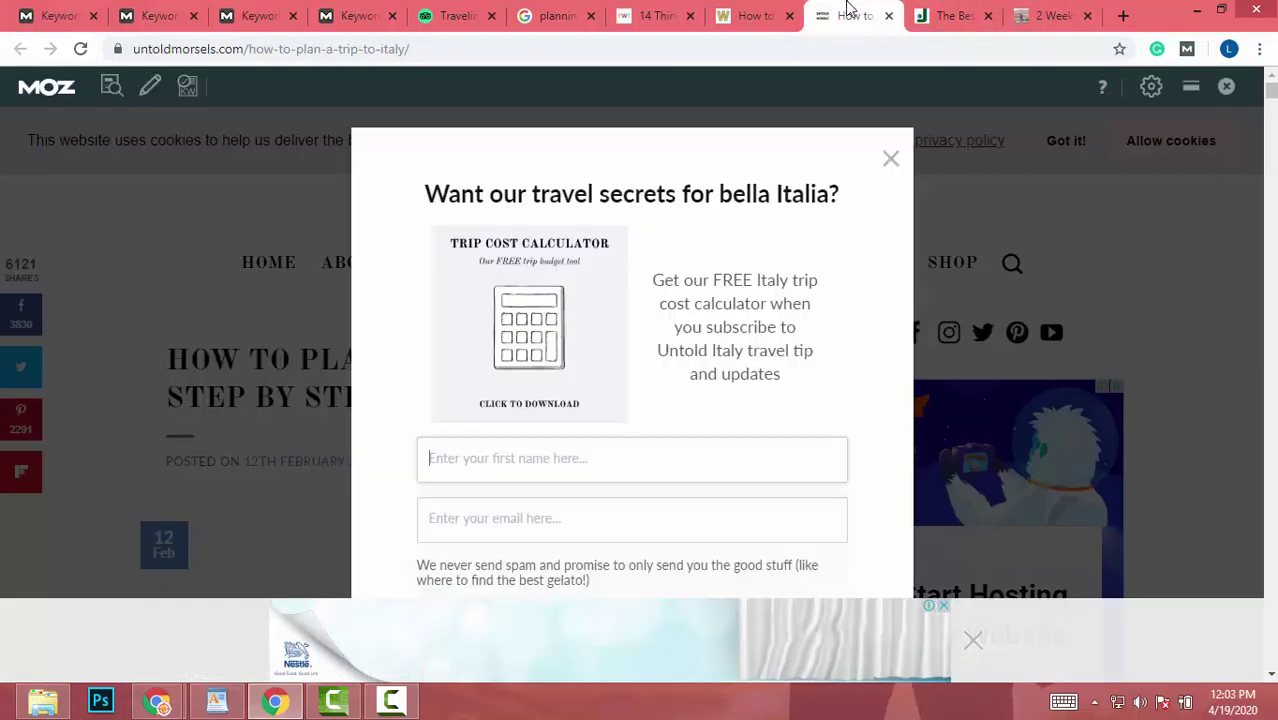
left_click(890, 159)
left_click(745, 15)
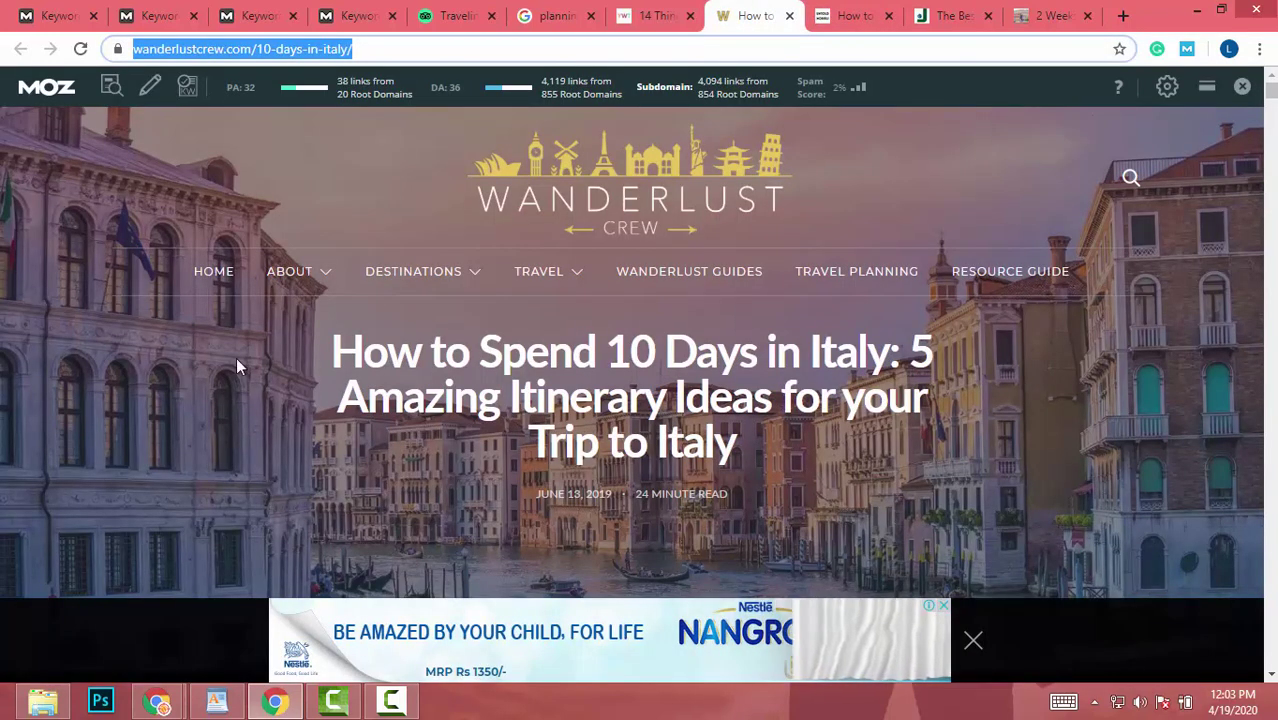
scroll(483, 328, "down", 3)
scroll(483, 328, "up", 3)
scroll(617, 433, "down", 3)
scroll(617, 433, "up", 3)
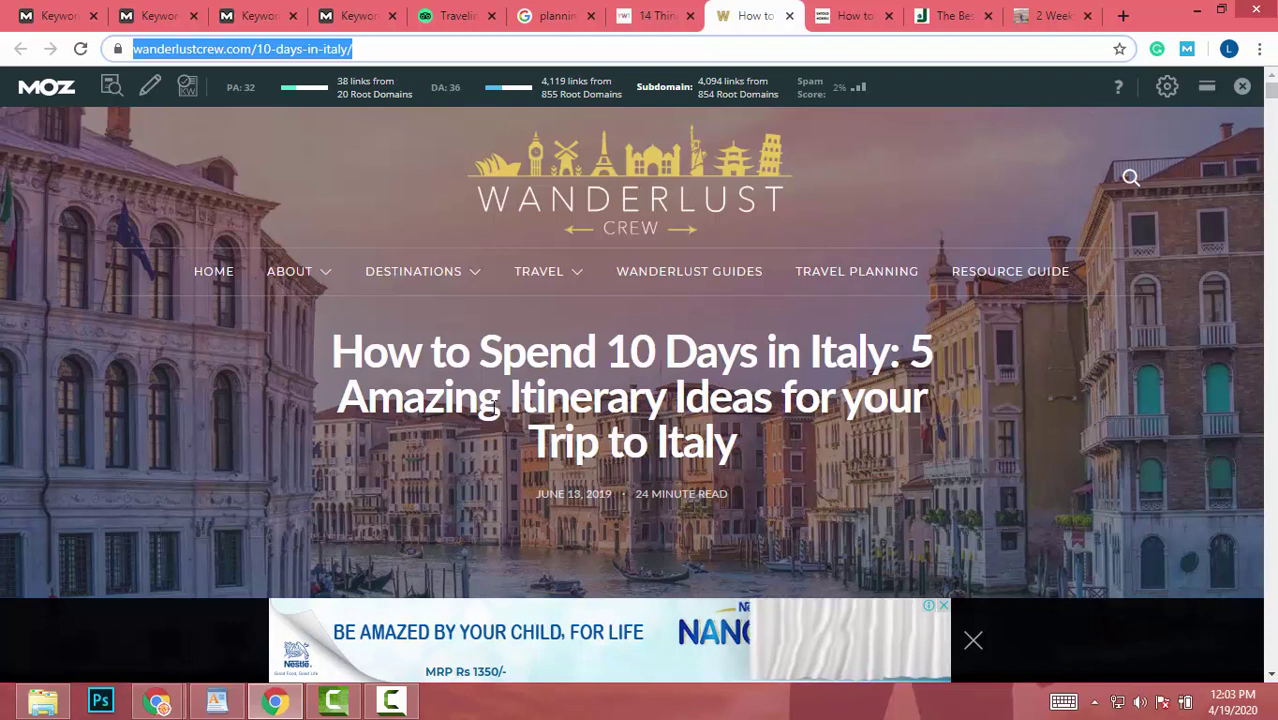
Browse wanderlustcrew.com's Europe destinations to the Italy category and open the post "Where to Stay in Rome – A Guide to Rome Neighborhoods".
mouse_move(490, 283)
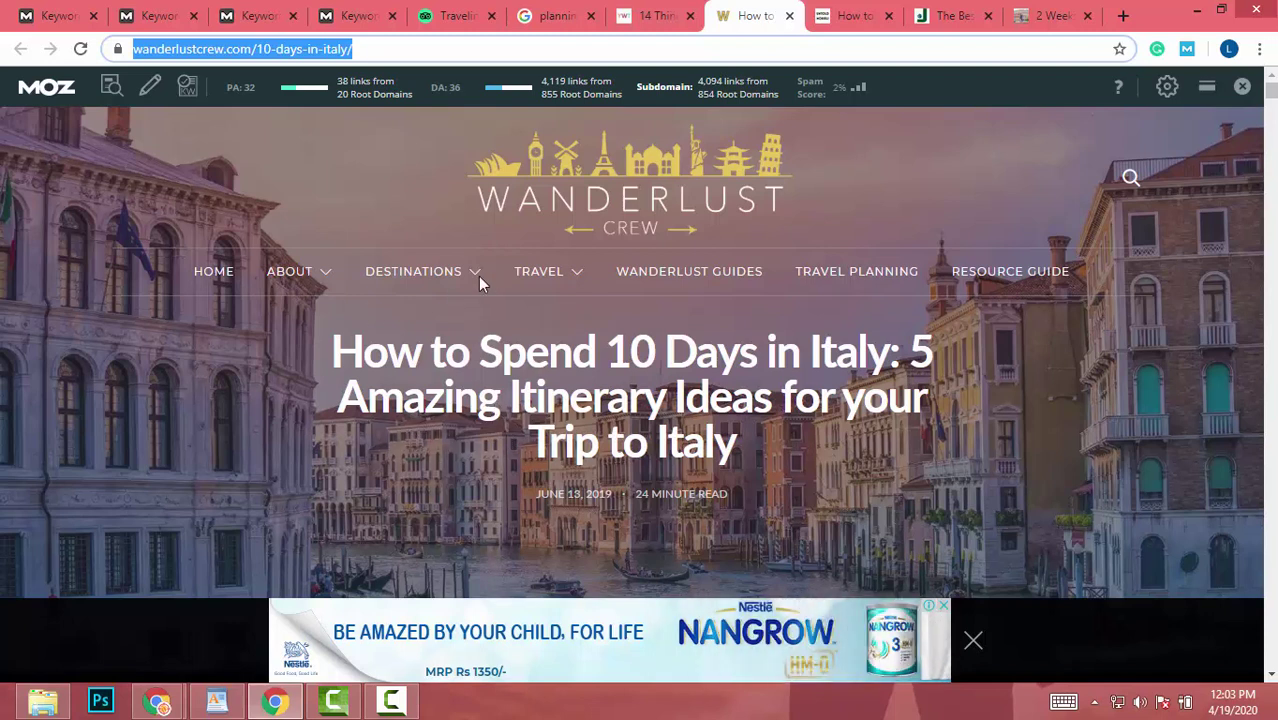
mouse_move(497, 370)
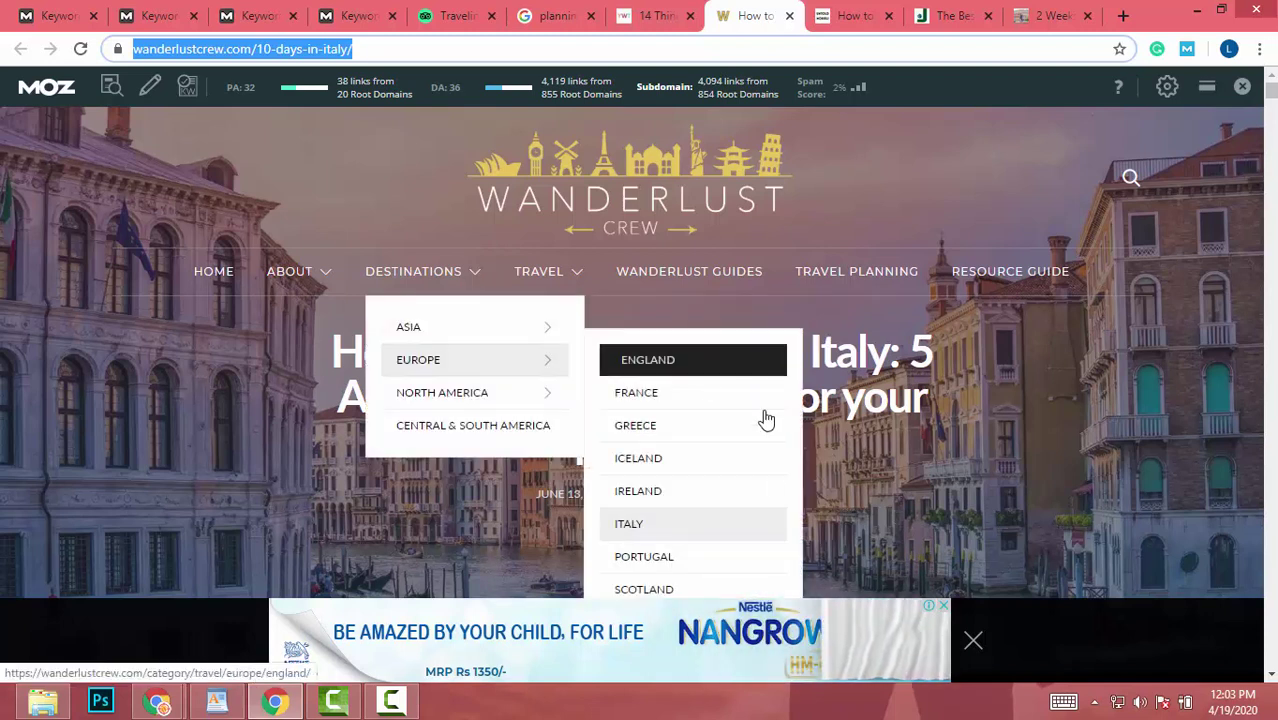
left_click(677, 533)
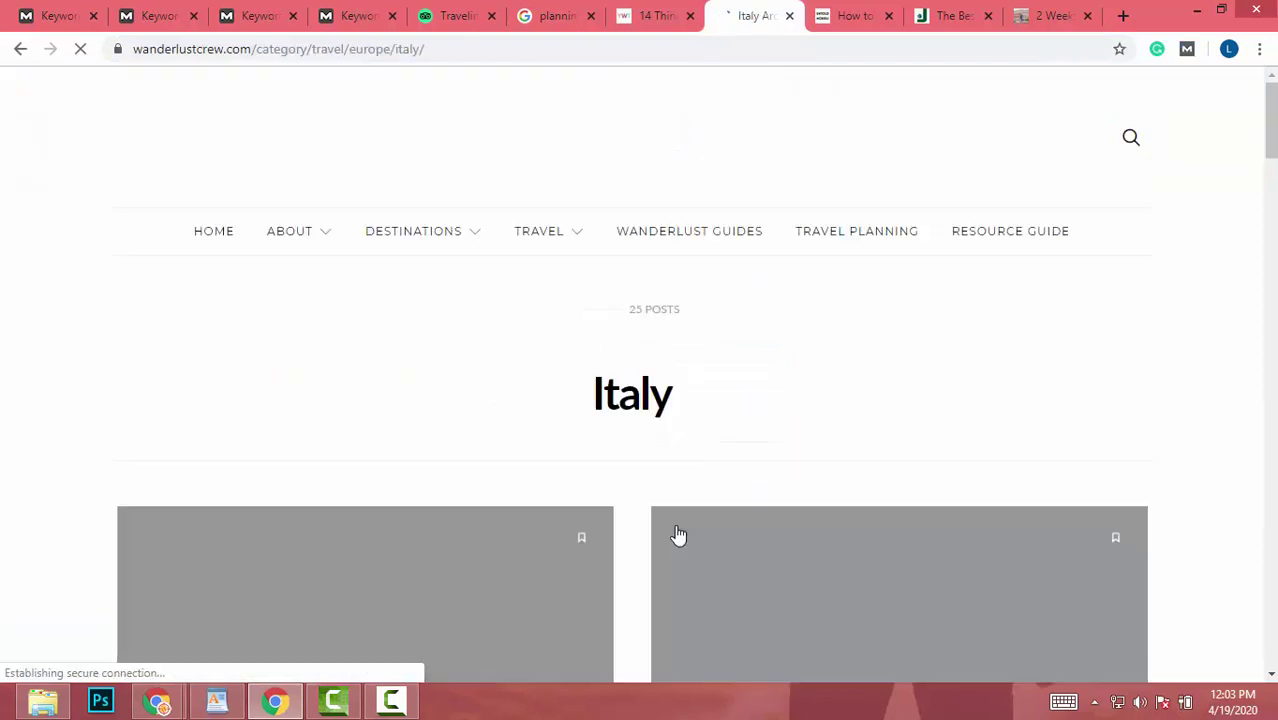
scroll(508, 513, "down", 4)
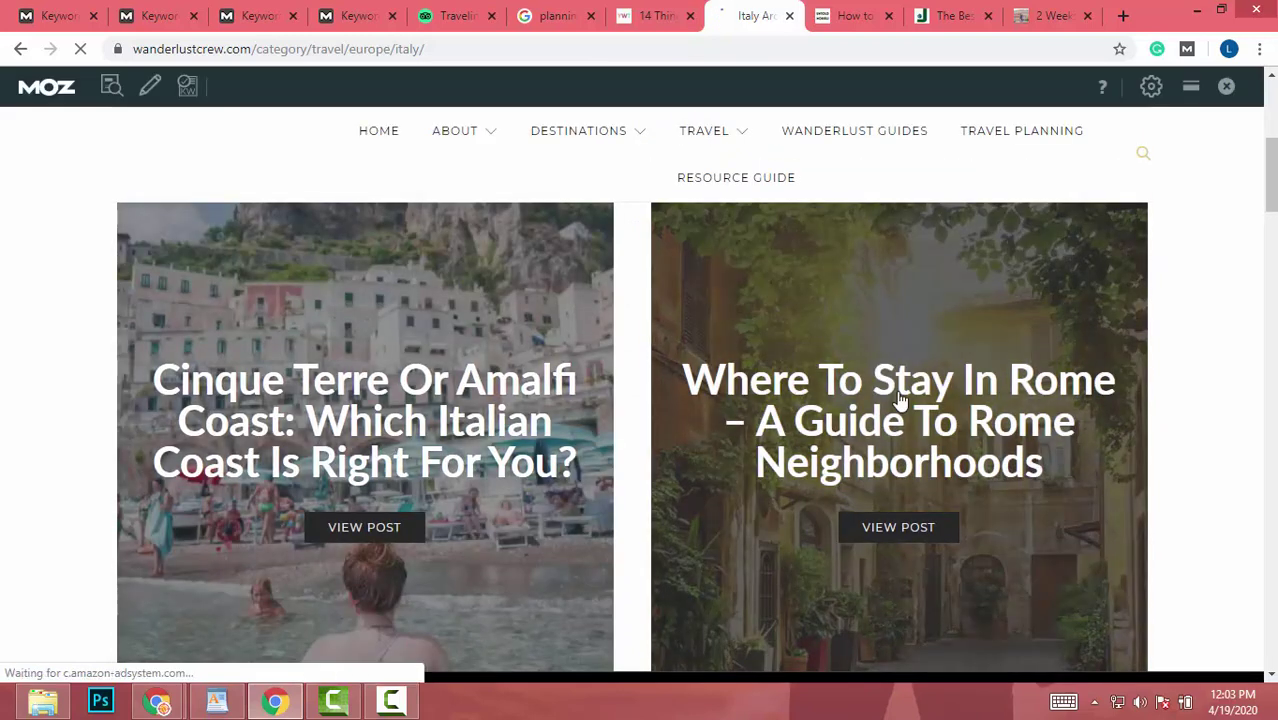
left_click(963, 436)
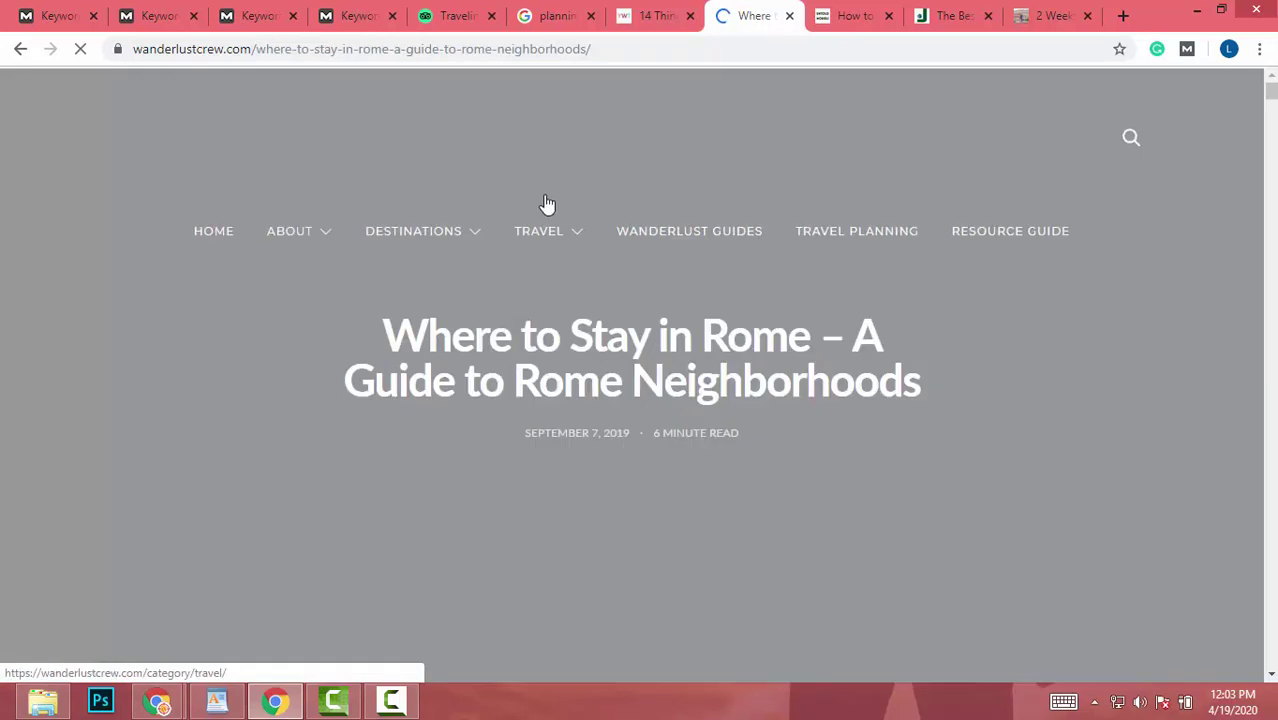
Take the URL of the Rome neighborhoods post and analyze it as an exact page in Moz Pro's Ranking Keywords.
left_click(500, 50)
key("BackSpace")
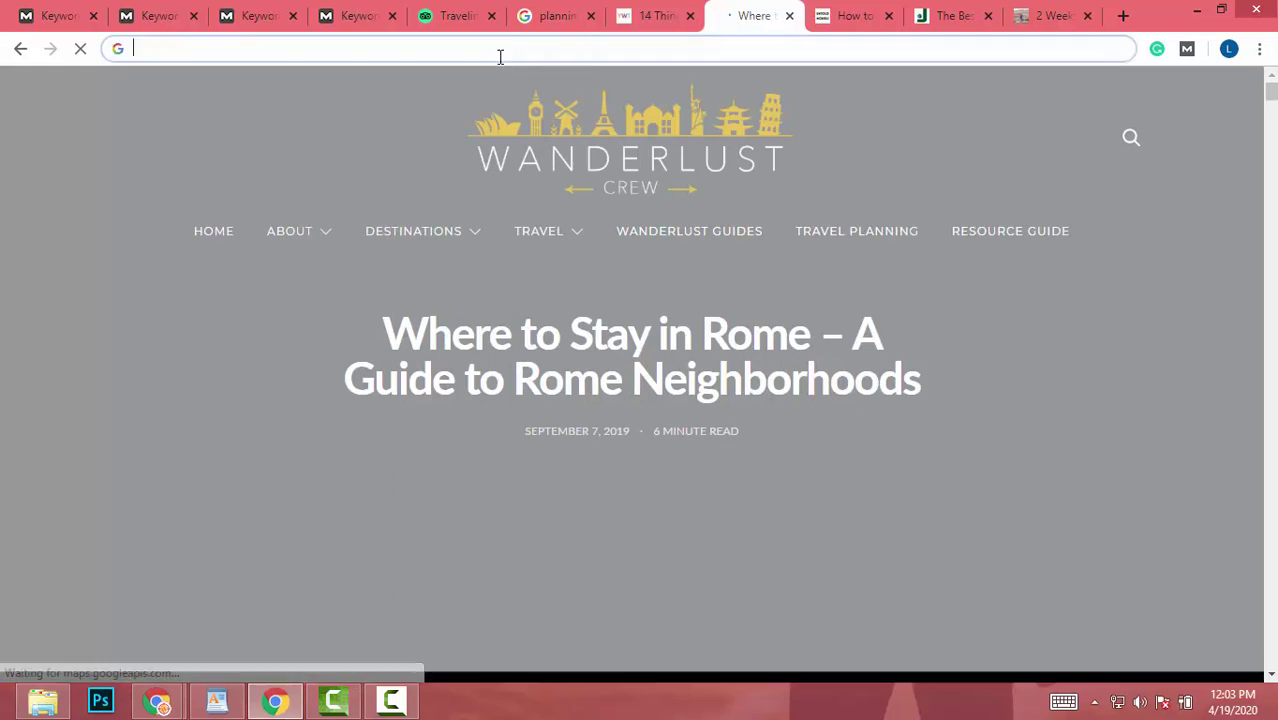
left_click(60, 14)
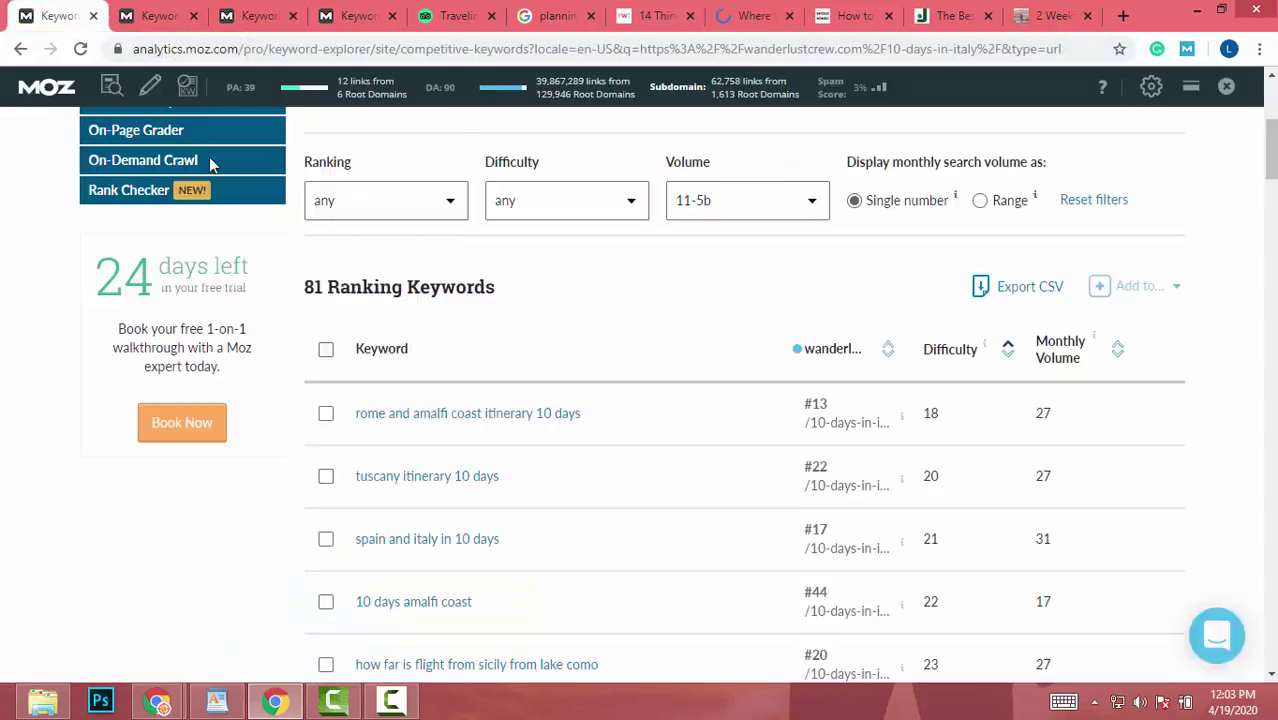
scroll(380, 237, "up", 4)
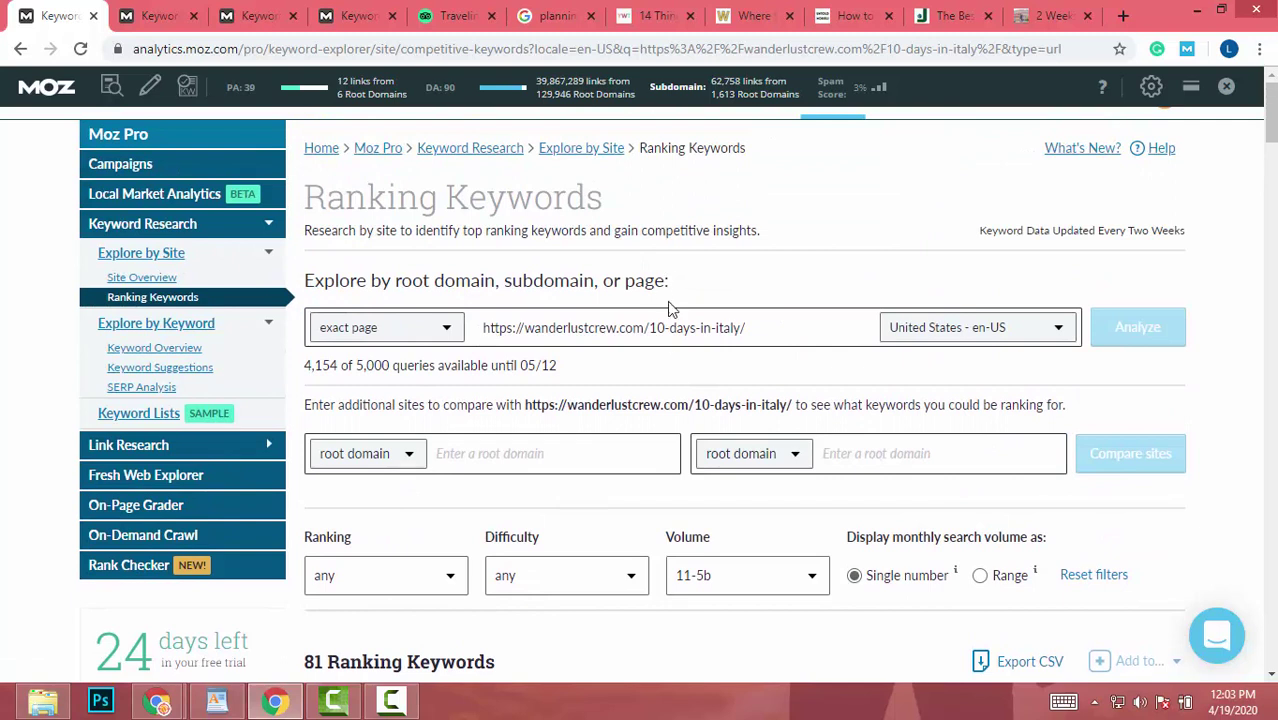
triple_click(670, 341)
key("ctrl+v")
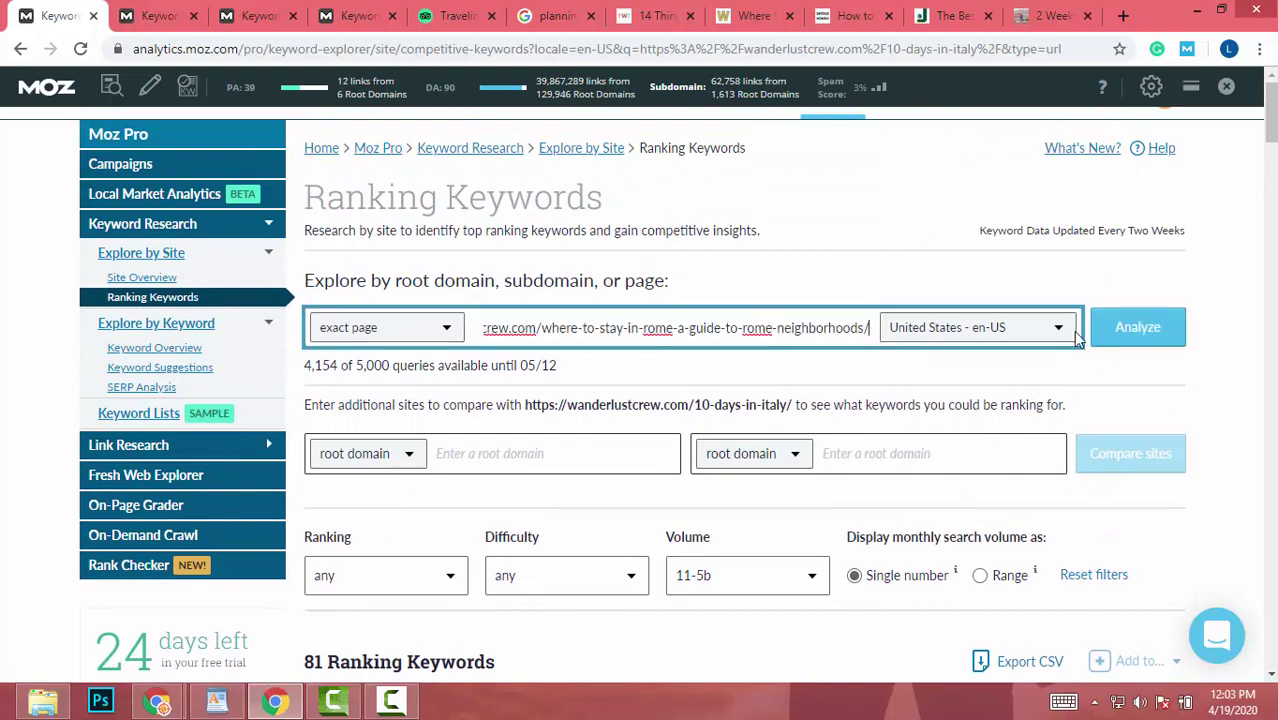
left_click(1160, 330)
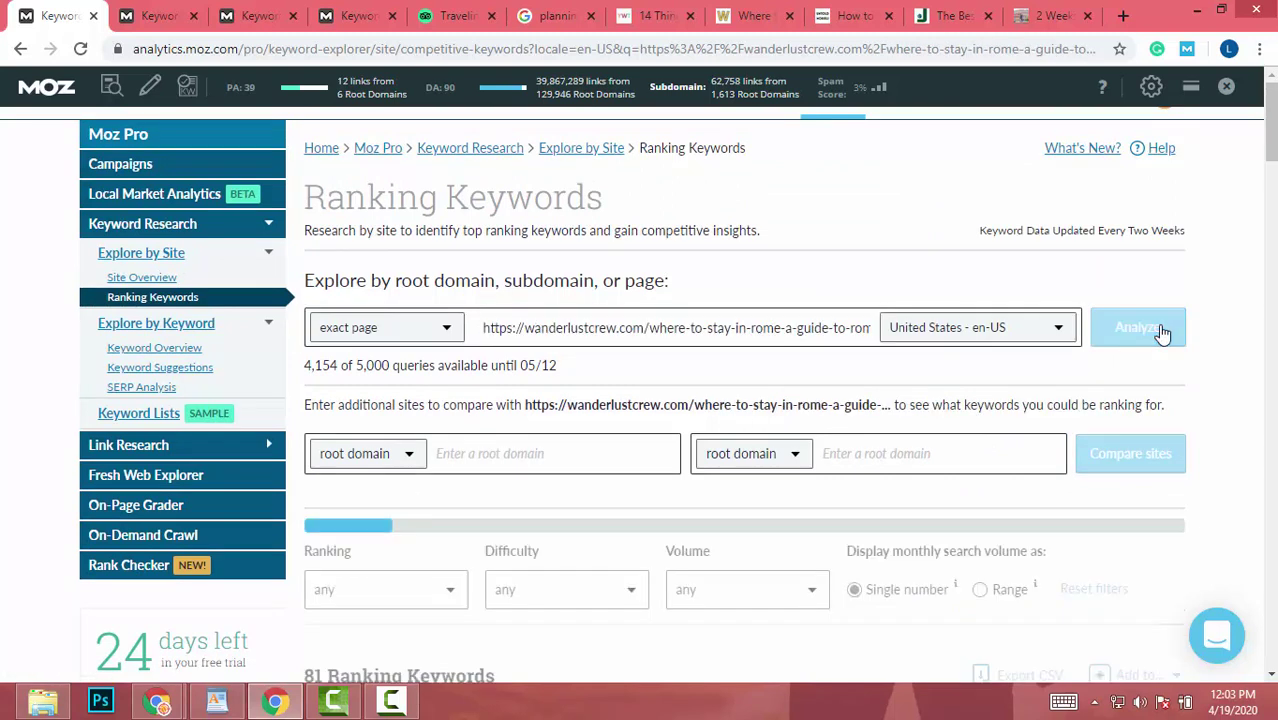
Sort the Rome neighborhoods post's ranking keywords by difficulty, lowest first.
scroll(864, 291, "down", 6)
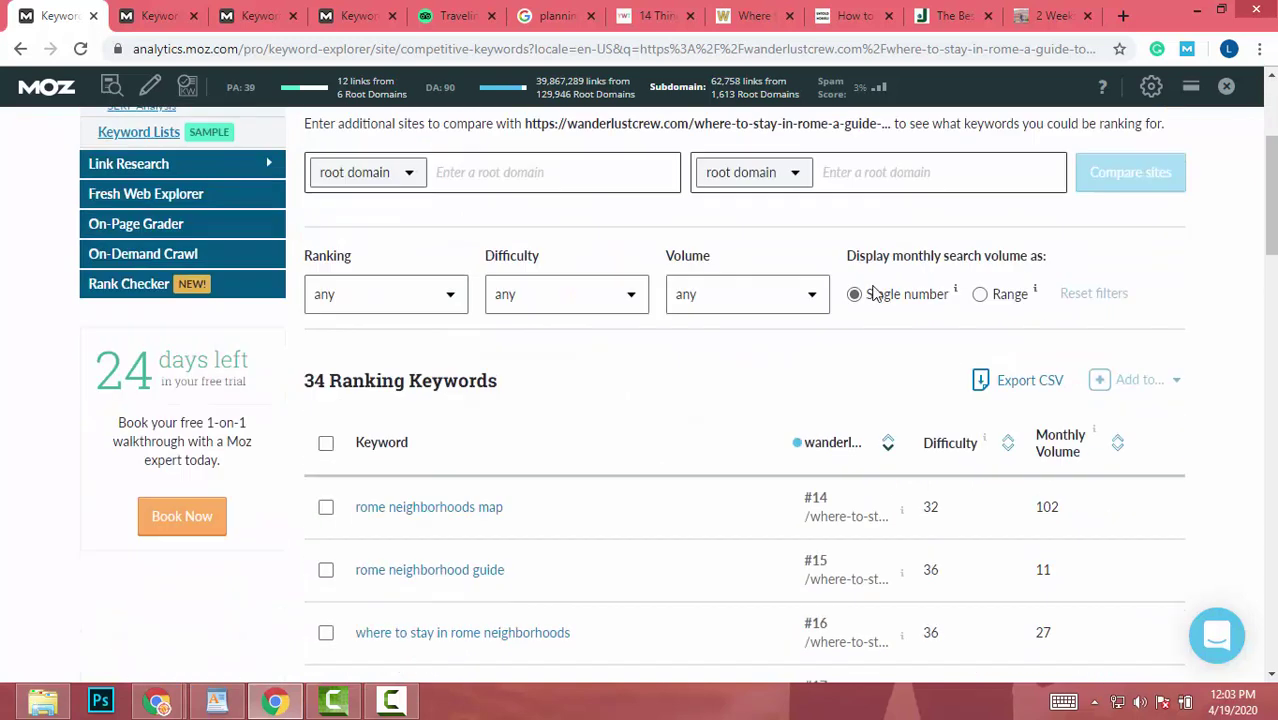
scroll(970, 479, "up", 2)
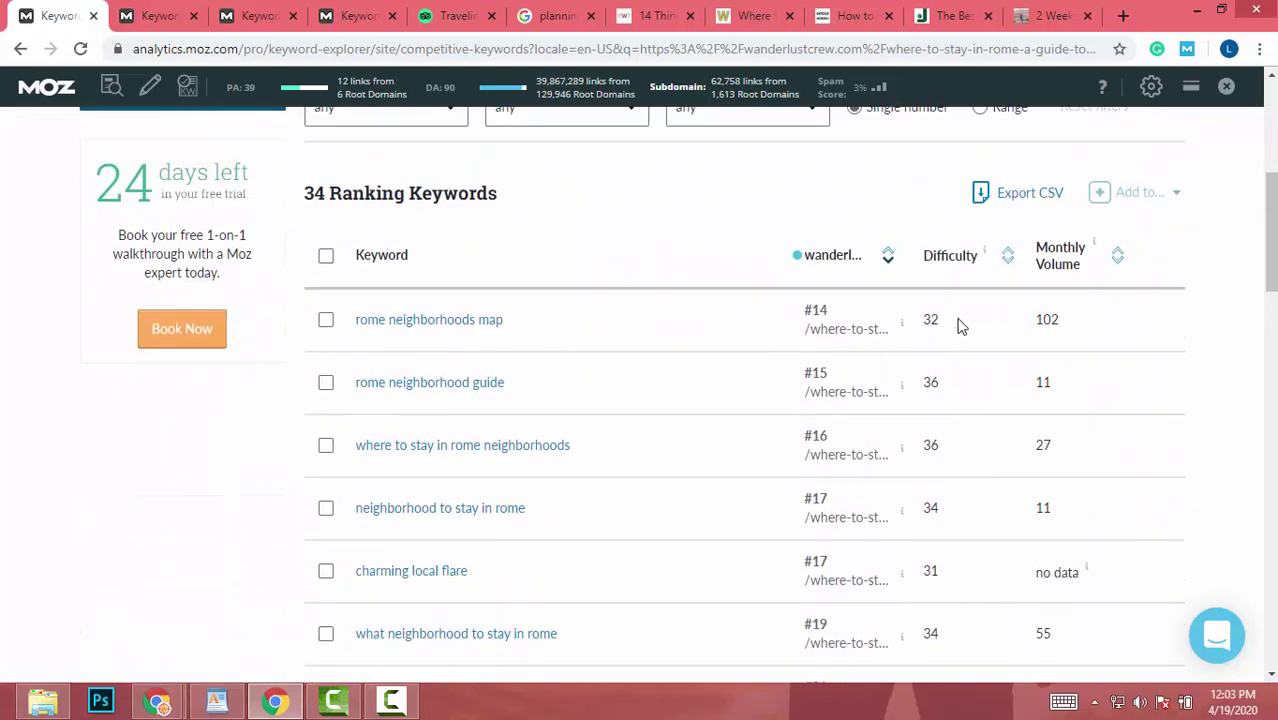
left_click(965, 266)
left_click(965, 266)
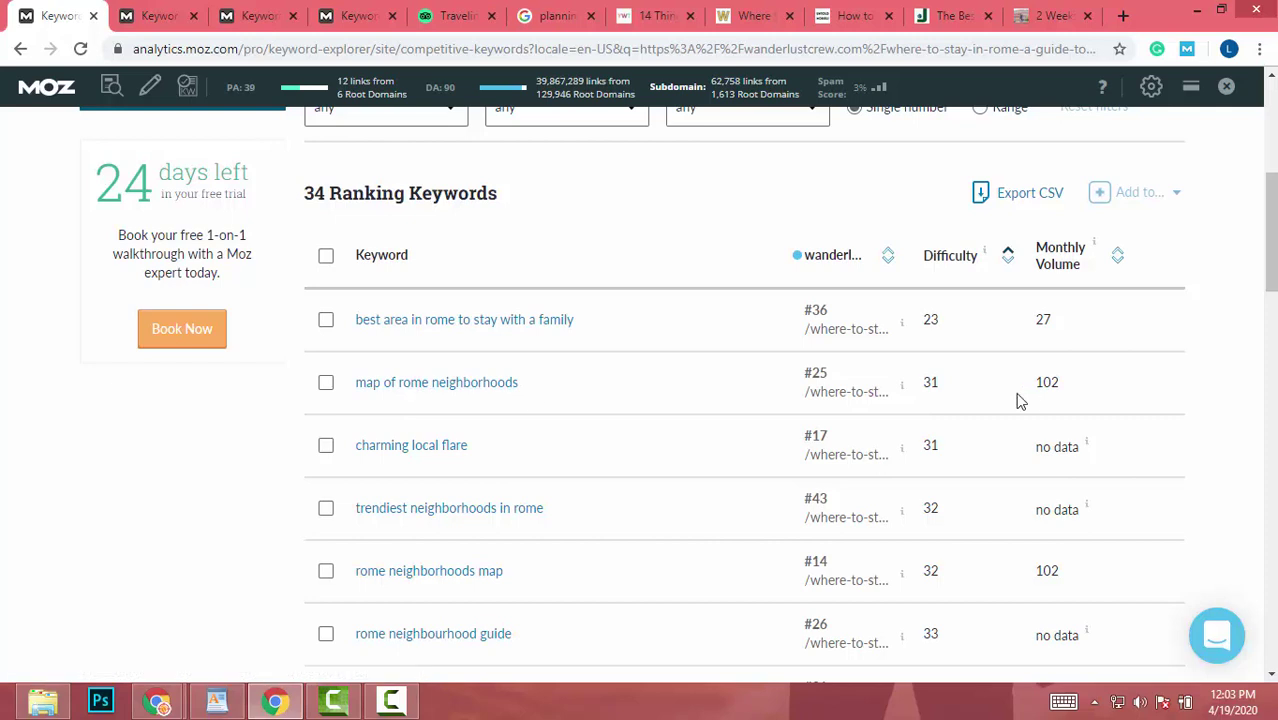
Open the overview of the keyword "map of rome neighborhoods" in a new tab and go to its full SERP analysis.
left_click(428, 395)
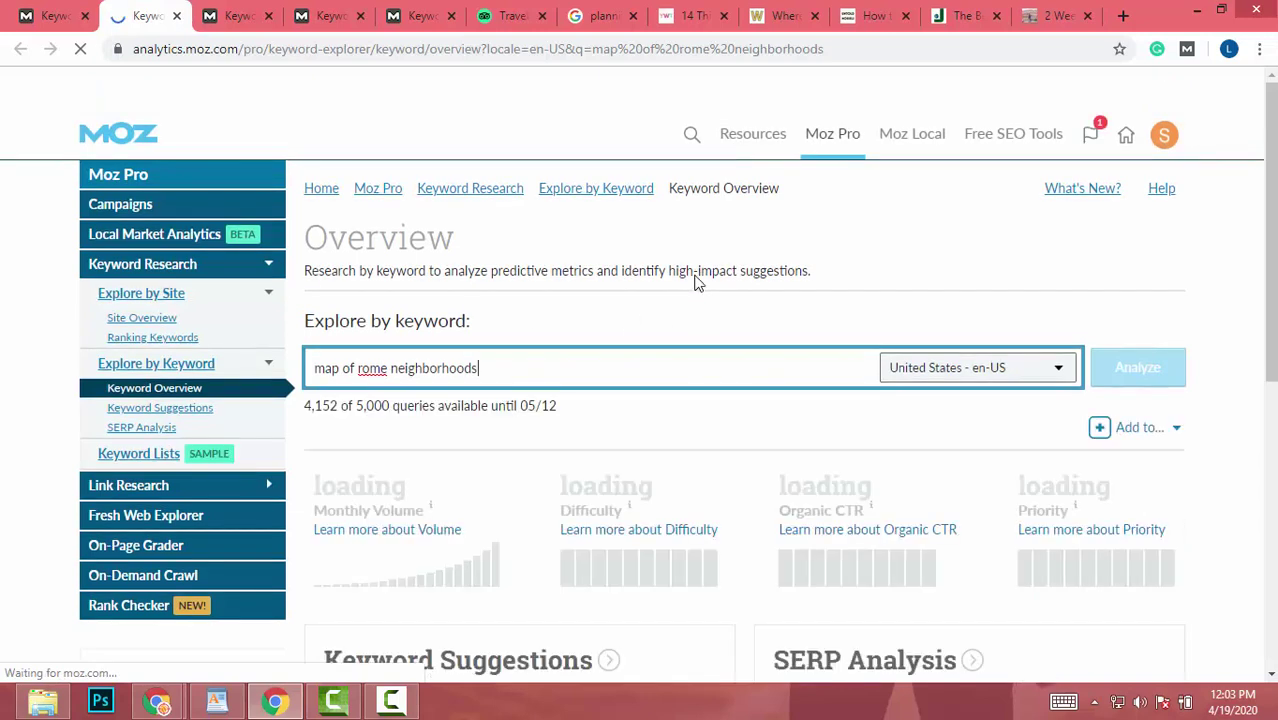
scroll(697, 280, "down", 3)
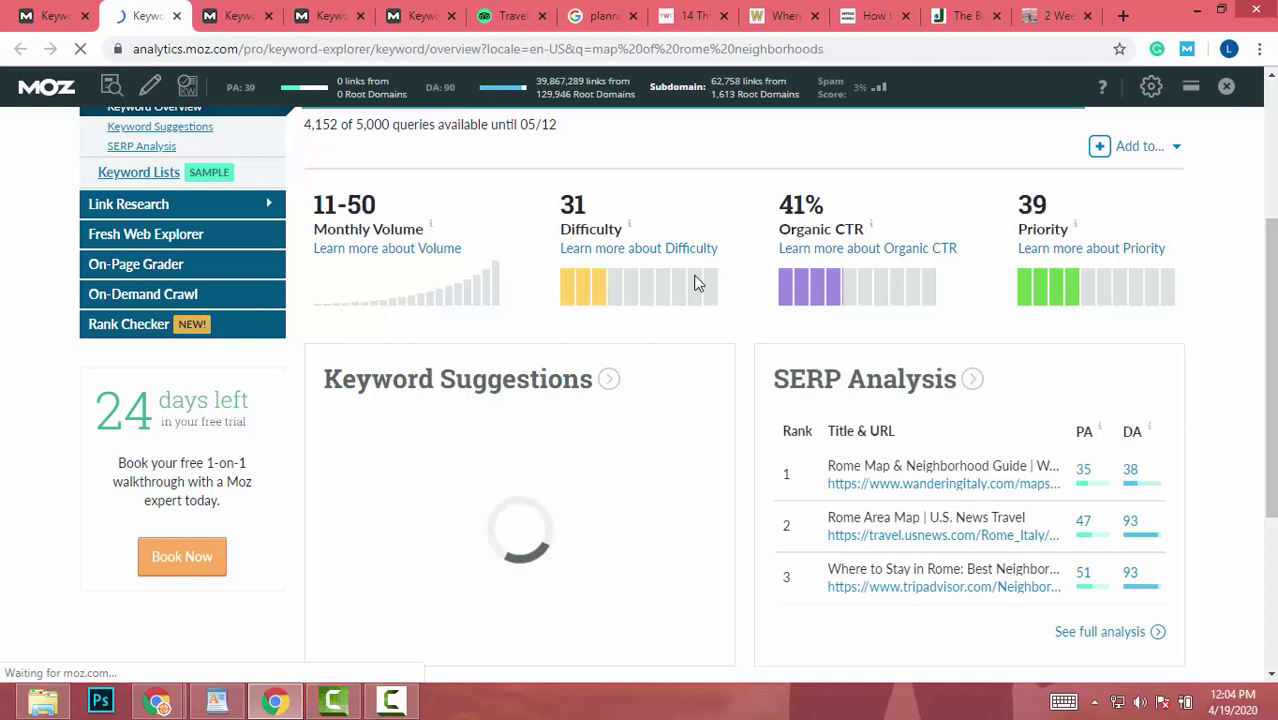
scroll(694, 280, "down", 3)
scroll(845, 320, "up", 1)
left_click(1110, 448)
Examine the page authority, domain authority and titles of the organic results for "map of rome neighborhoods".
scroll(568, 439, "down", 8)
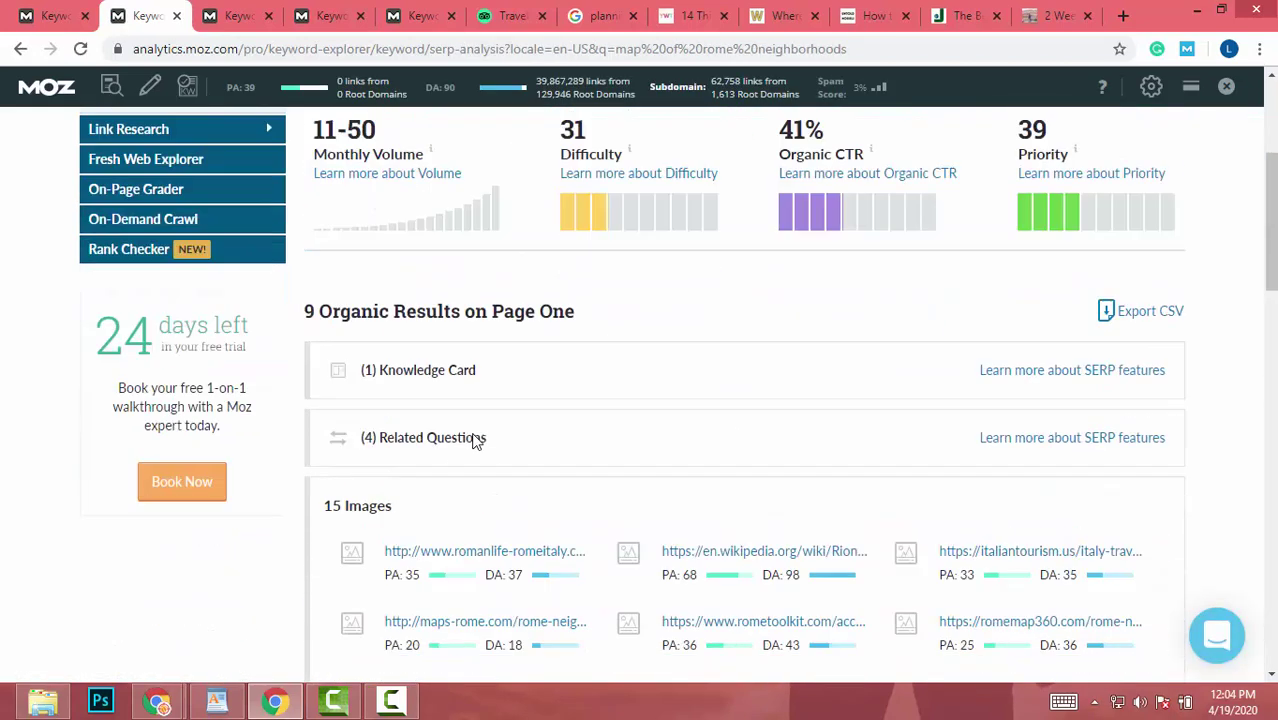
scroll(474, 441, "up", 7)
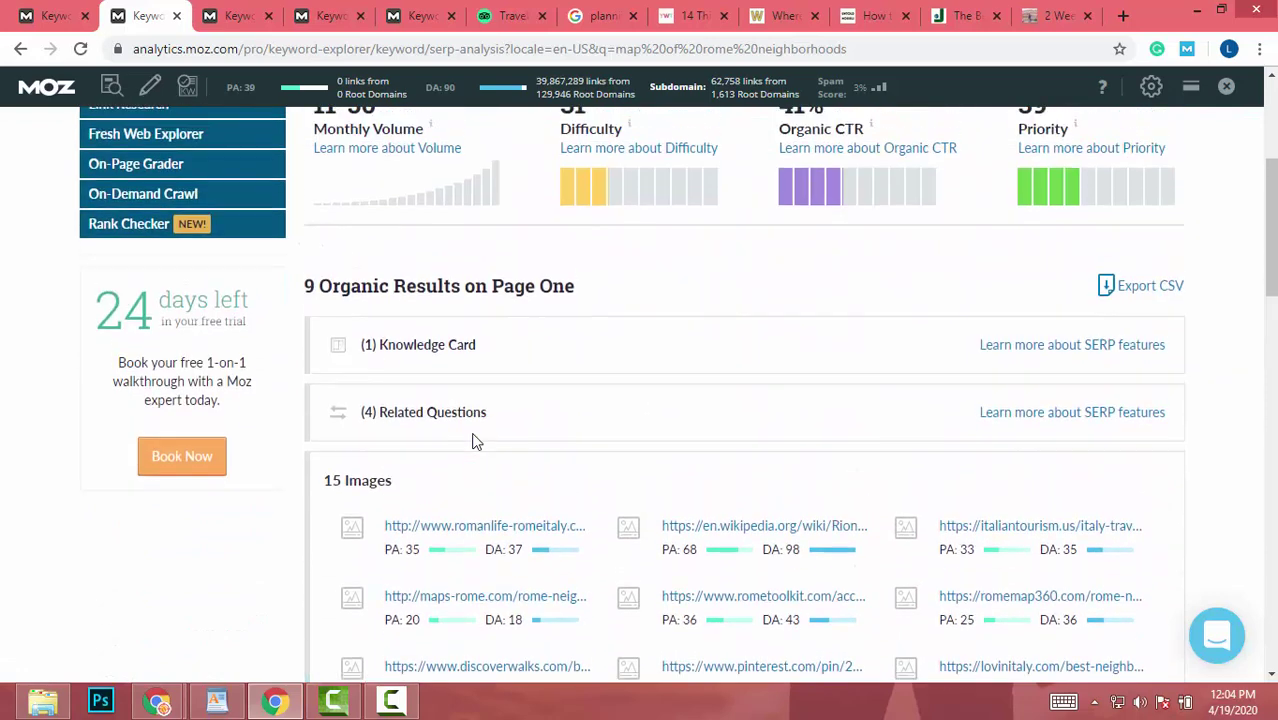
scroll(474, 441, "down", 10)
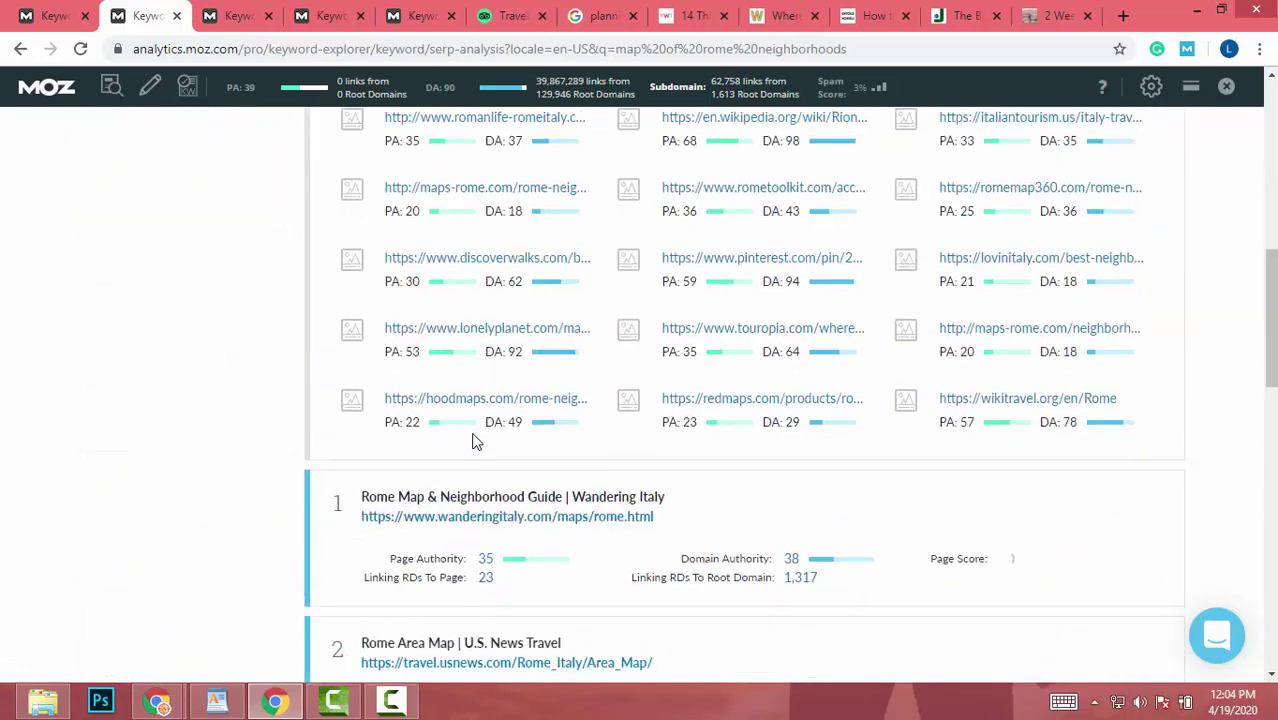
scroll(474, 441, "up", 4)
scroll(474, 441, "down", 3)
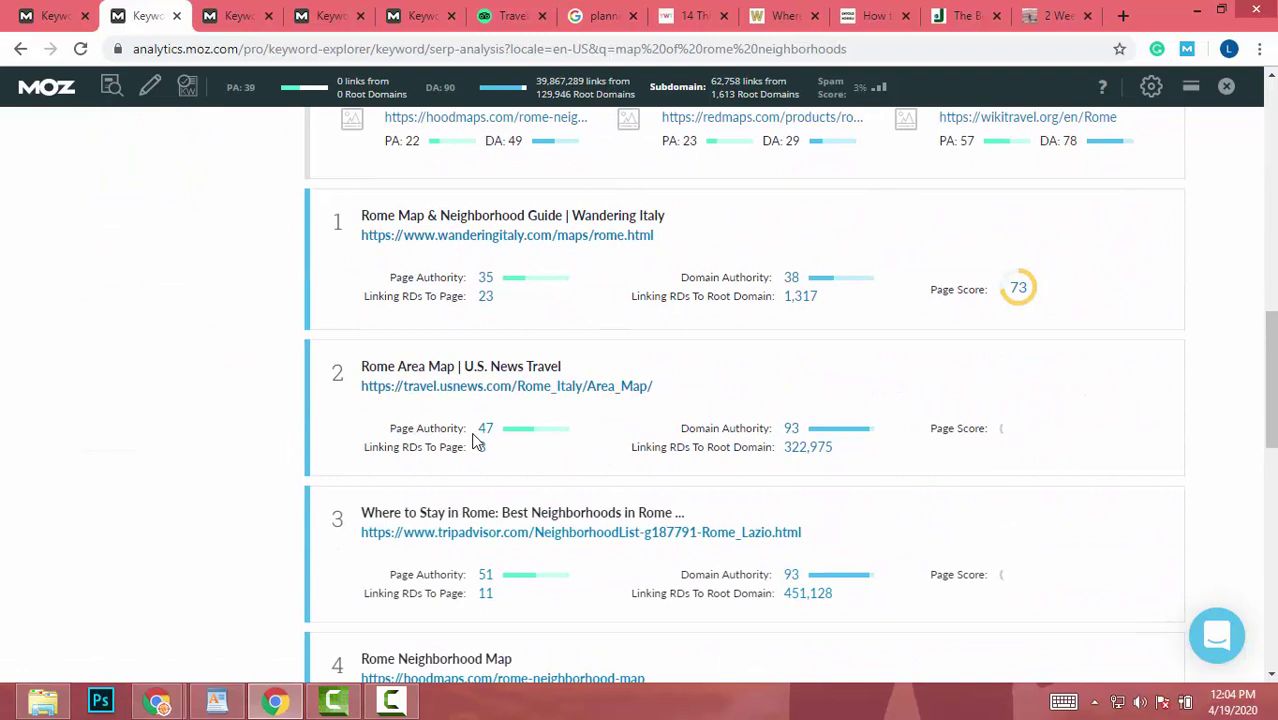
scroll(474, 441, "down", 8)
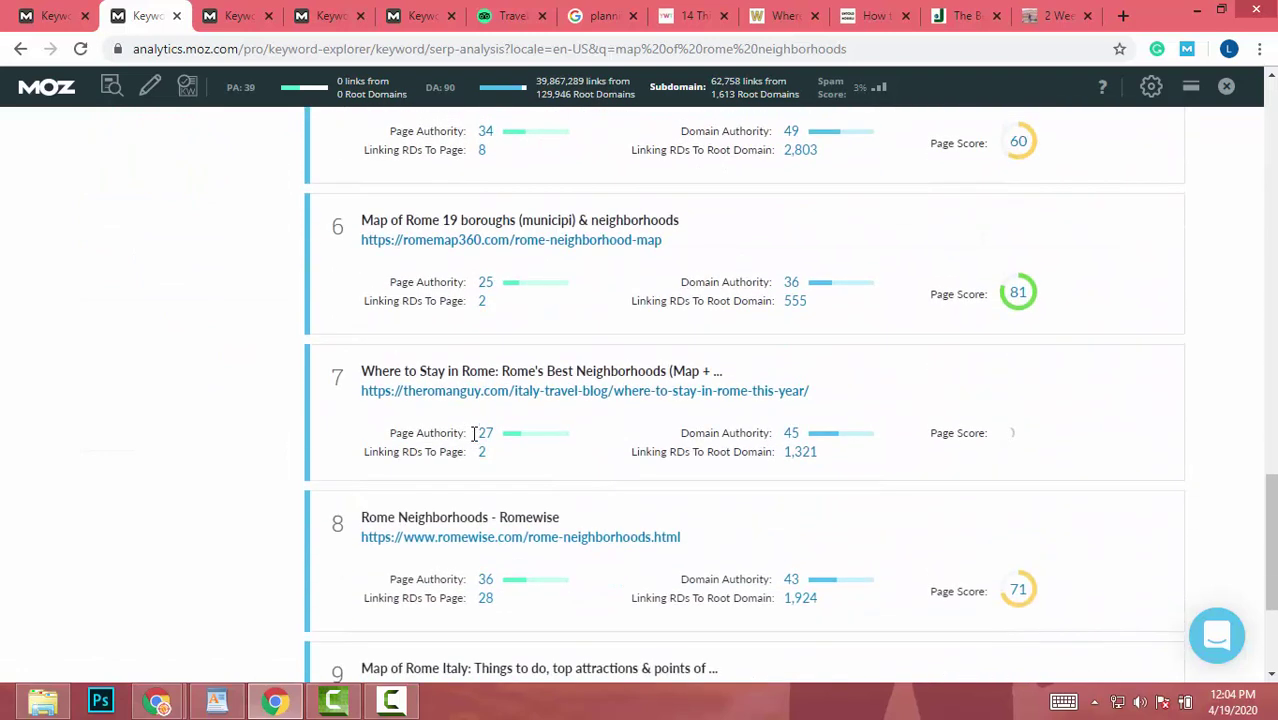
scroll(772, 268, "down", 4)
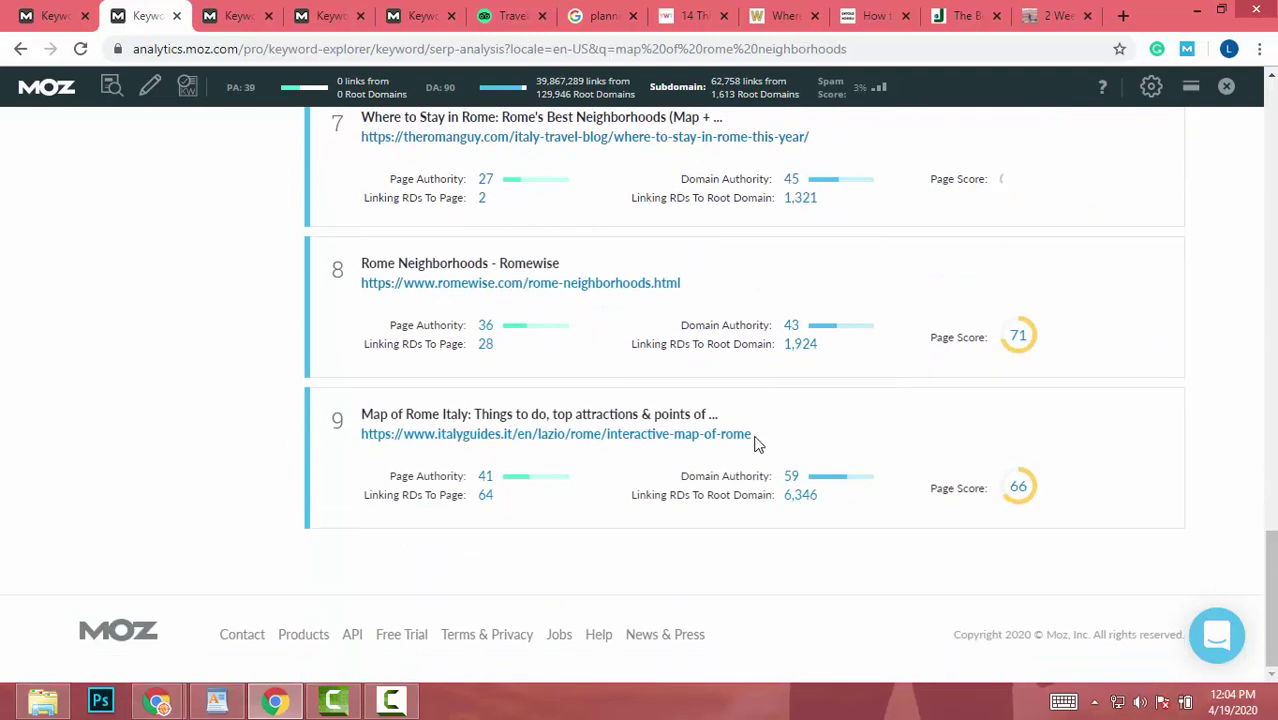
scroll(756, 446, "up", 10)
scroll(756, 446, "up", 3)
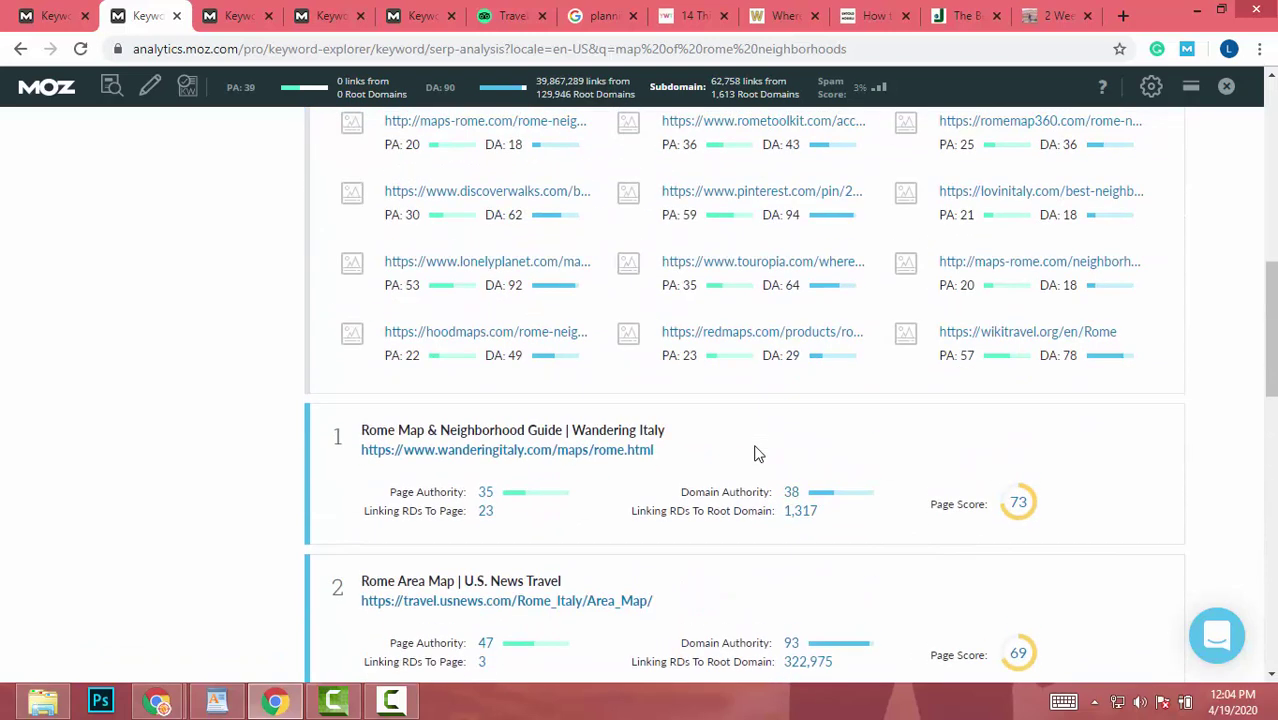
scroll(756, 453, "up", 9)
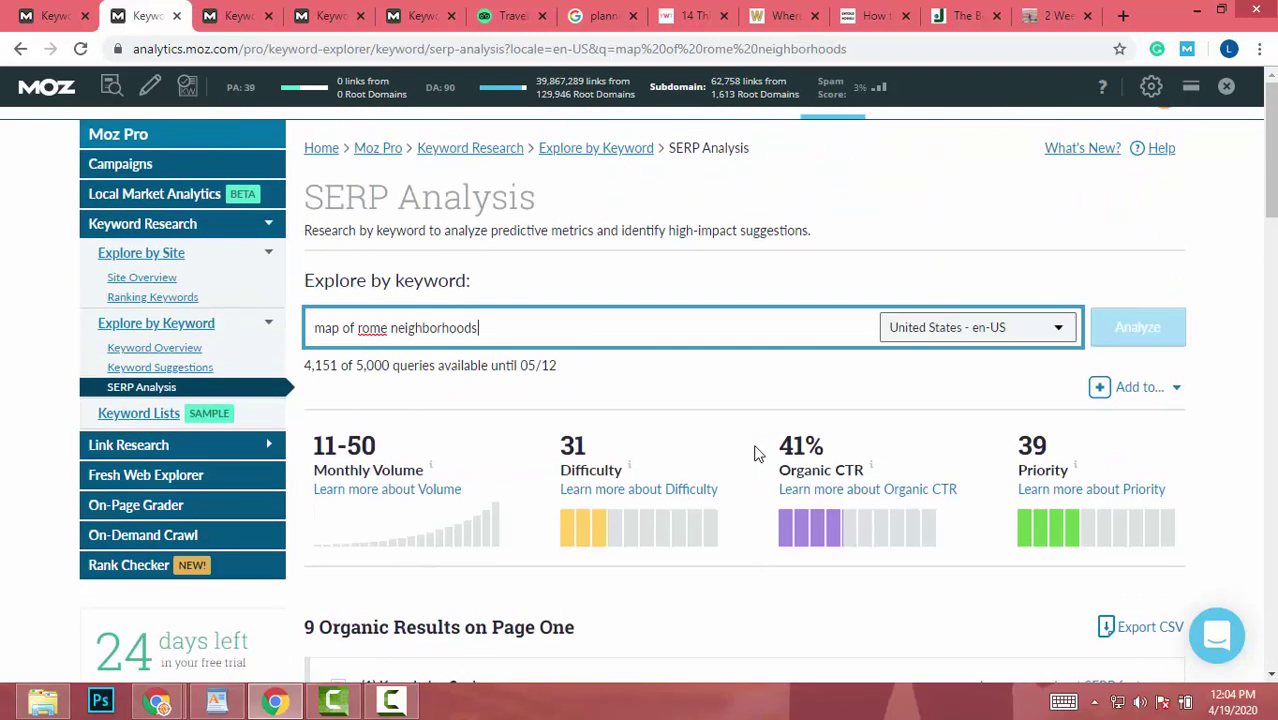
Search the SERP analysis page for "map of rome neighborhoods" and check whether the organic result titles contain the exact phrase.
key("ctrl+f")
key("Return")
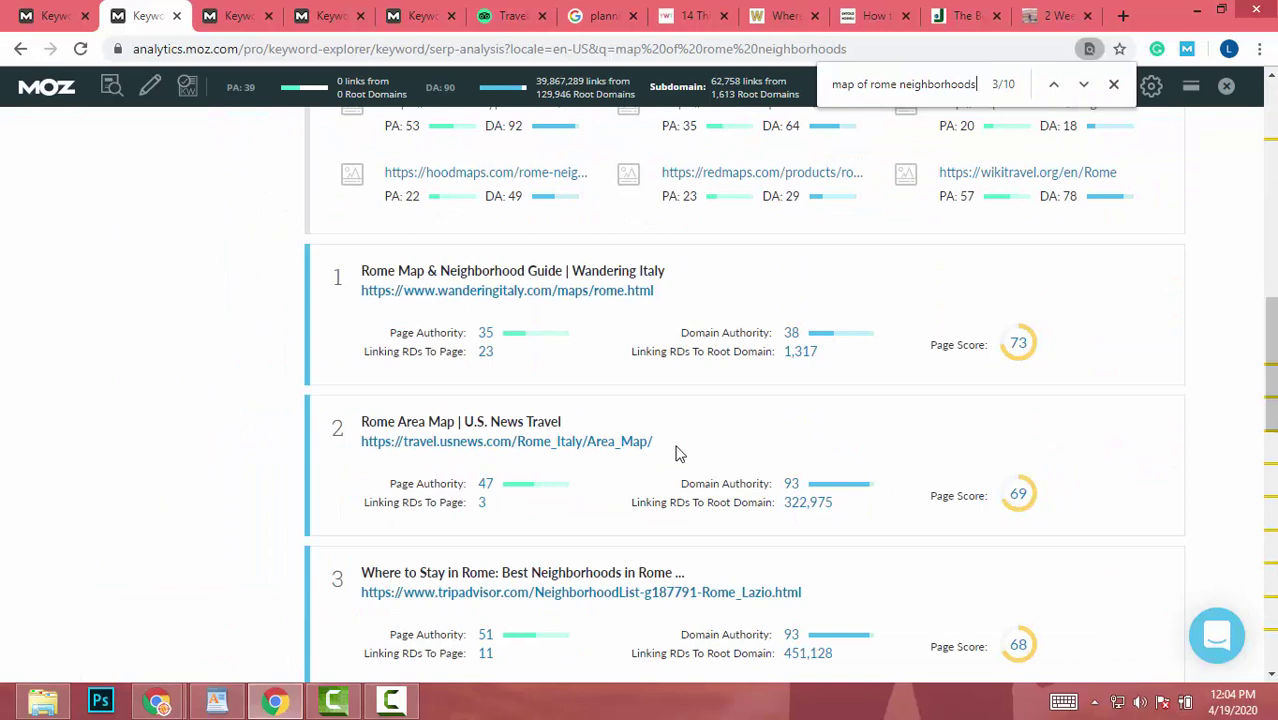
scroll(675, 453, "up", 10)
scroll(675, 453, "down", 5)
scroll(677, 453, "down", 15)
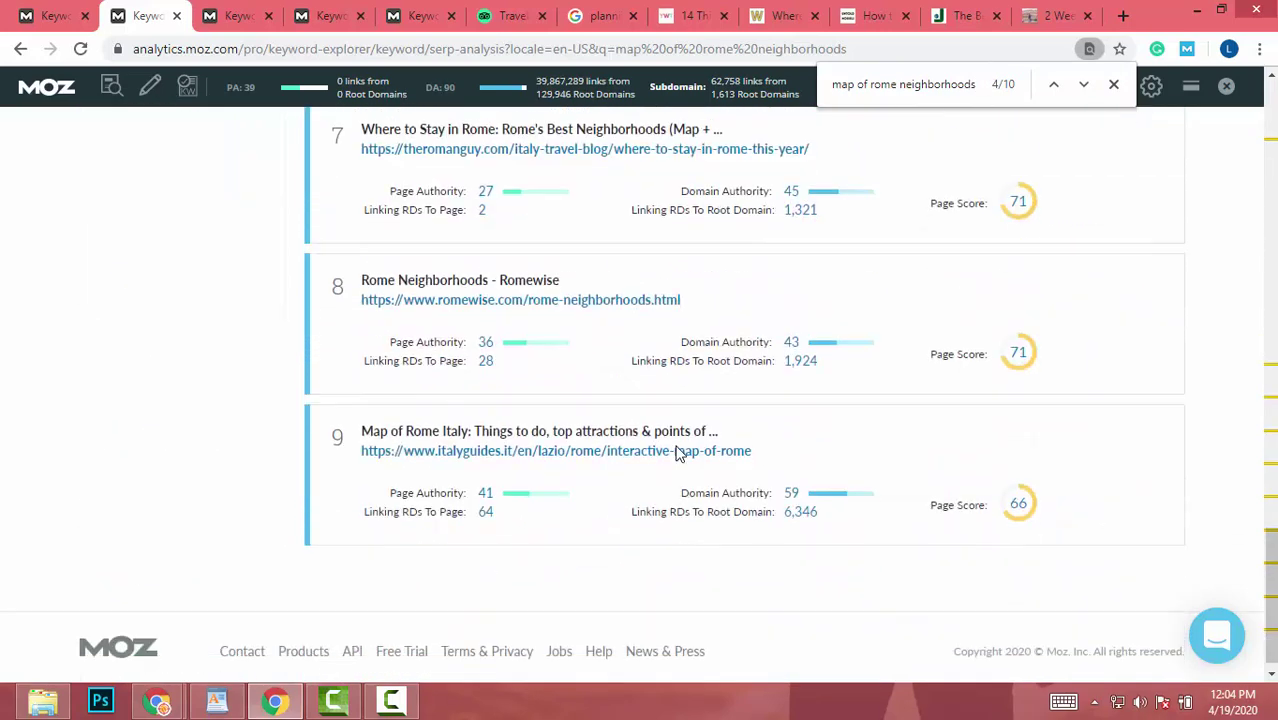
scroll(677, 453, "up", 4)
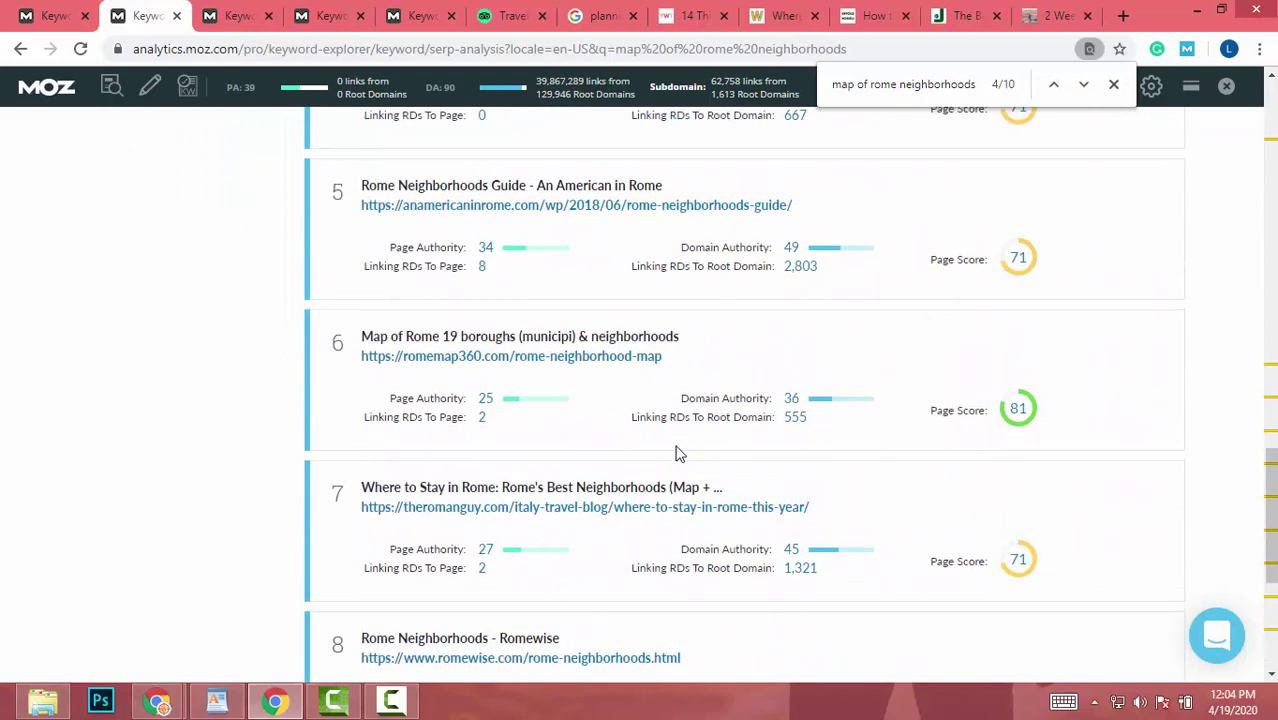
scroll(677, 453, "up", 8)
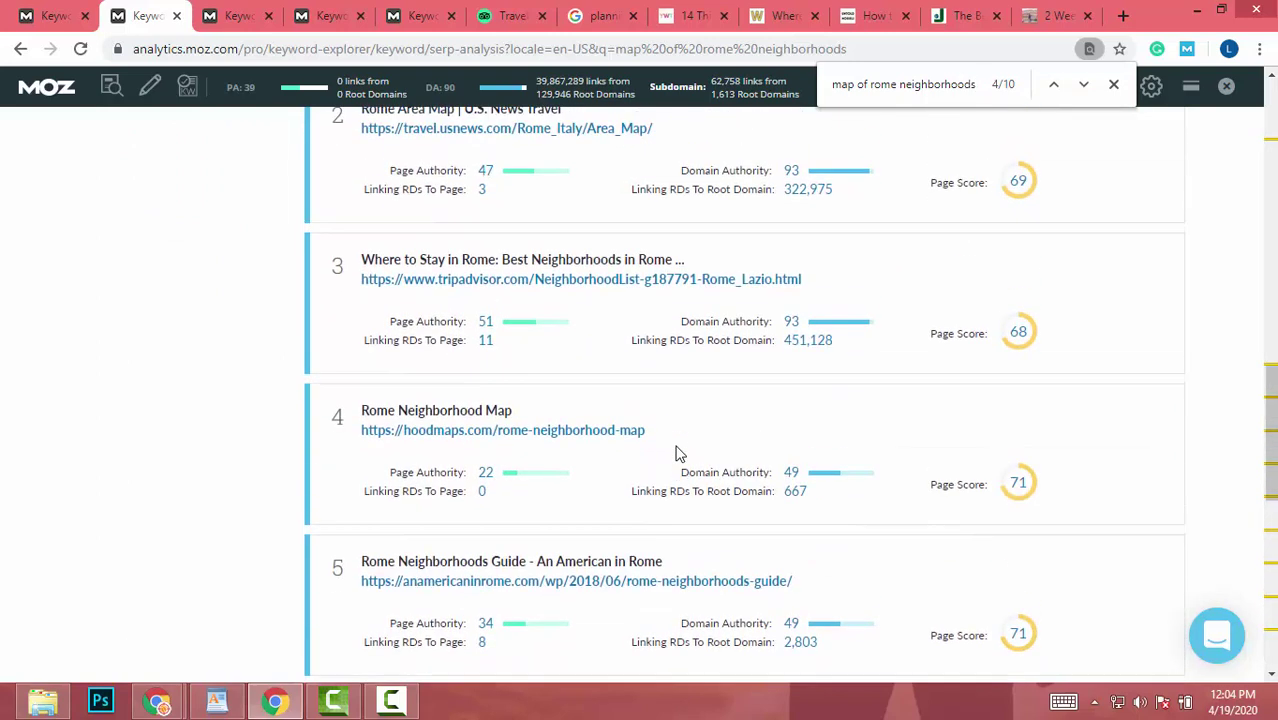
scroll(677, 453, "up", 2)
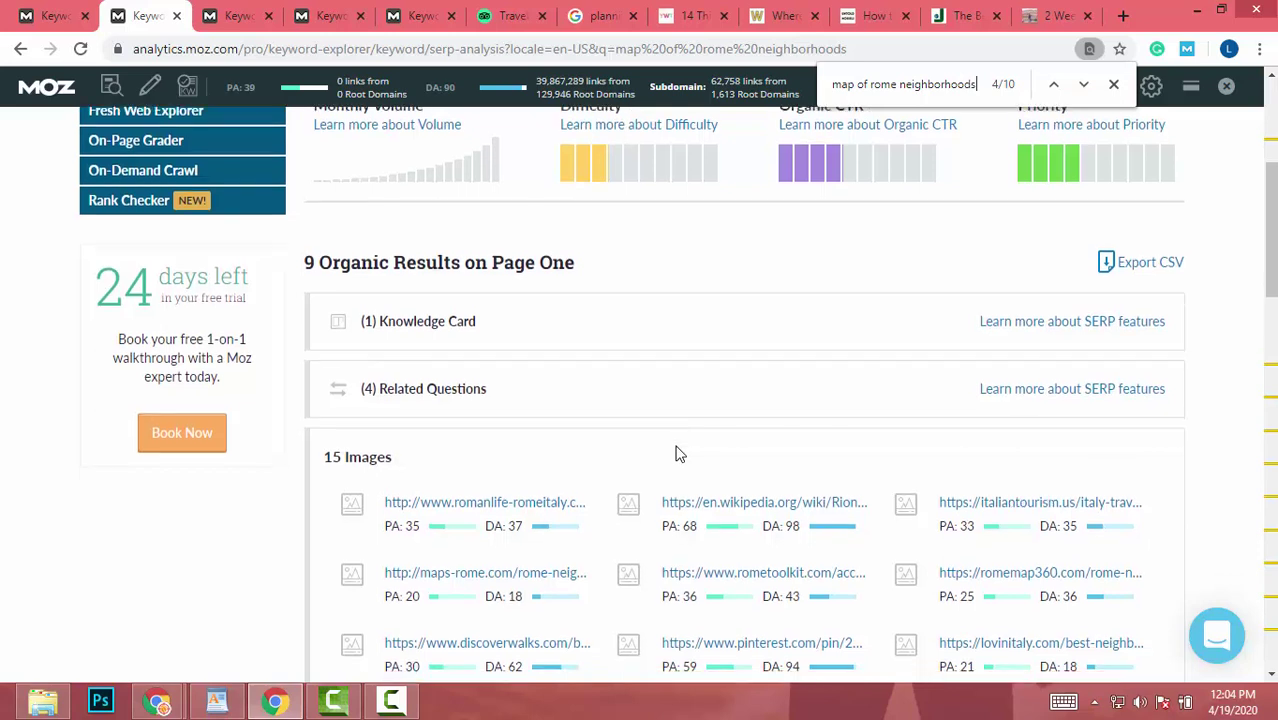
scroll(676, 454, "down", 7)
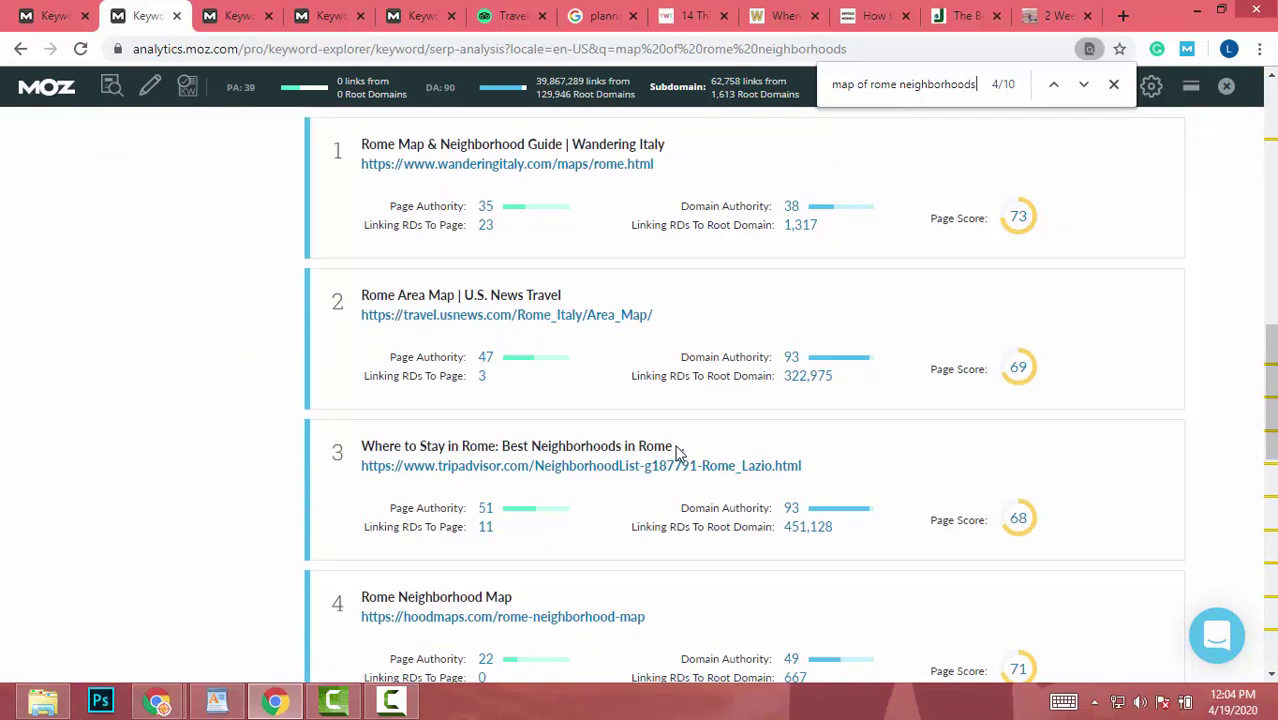
scroll(676, 454, "up", 4)
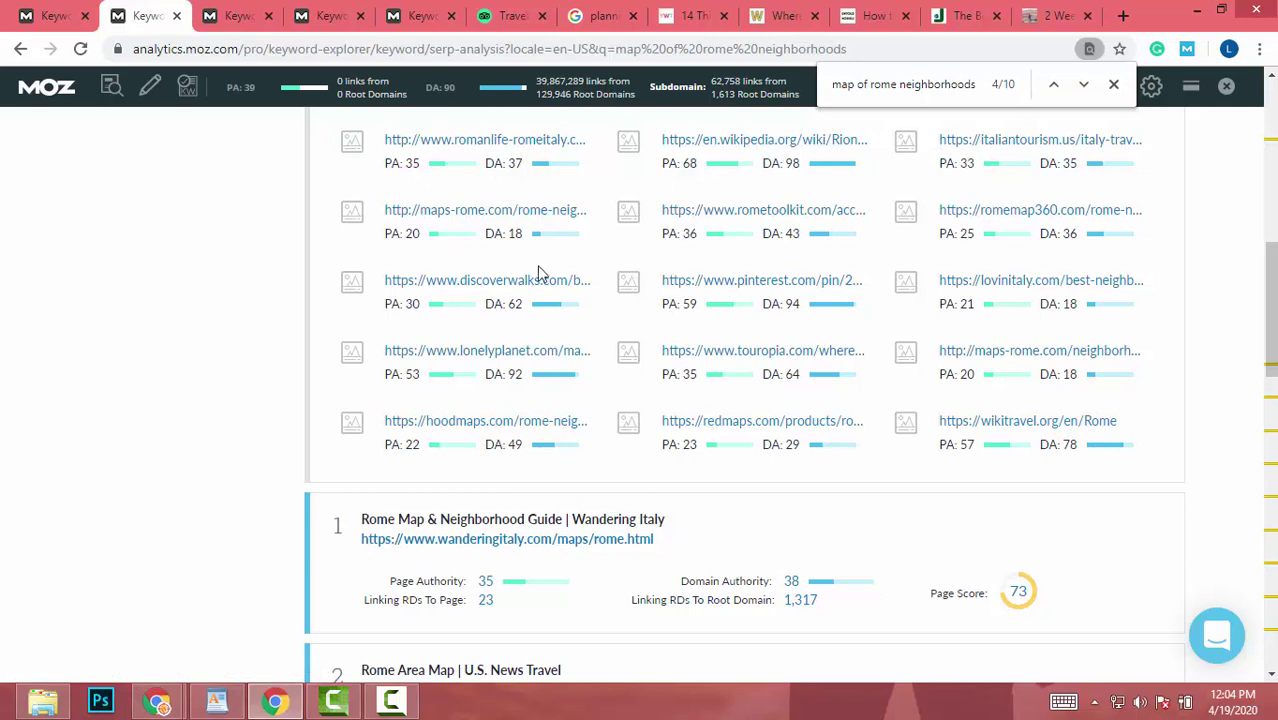
Return to the ranking keywords of the wanderlustcrew.com Rome neighborhoods post and its query and filter settings.
left_click(55, 10)
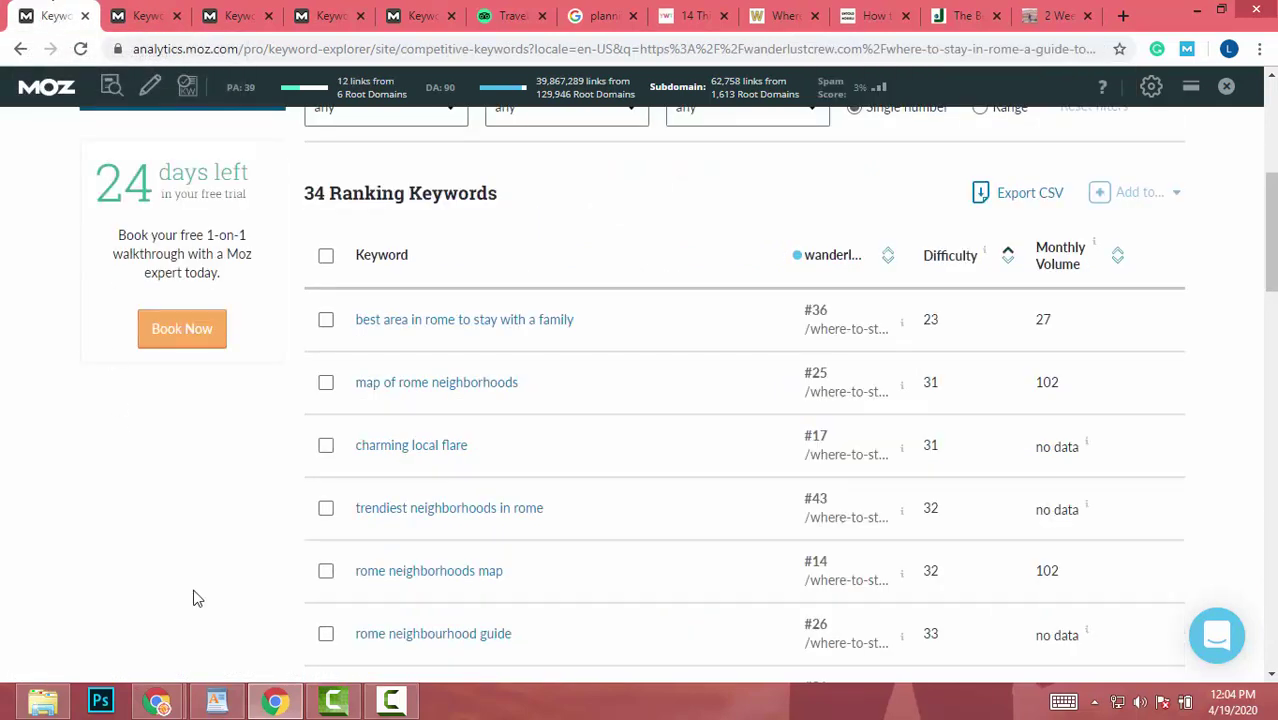
scroll(656, 622, "up", 5)
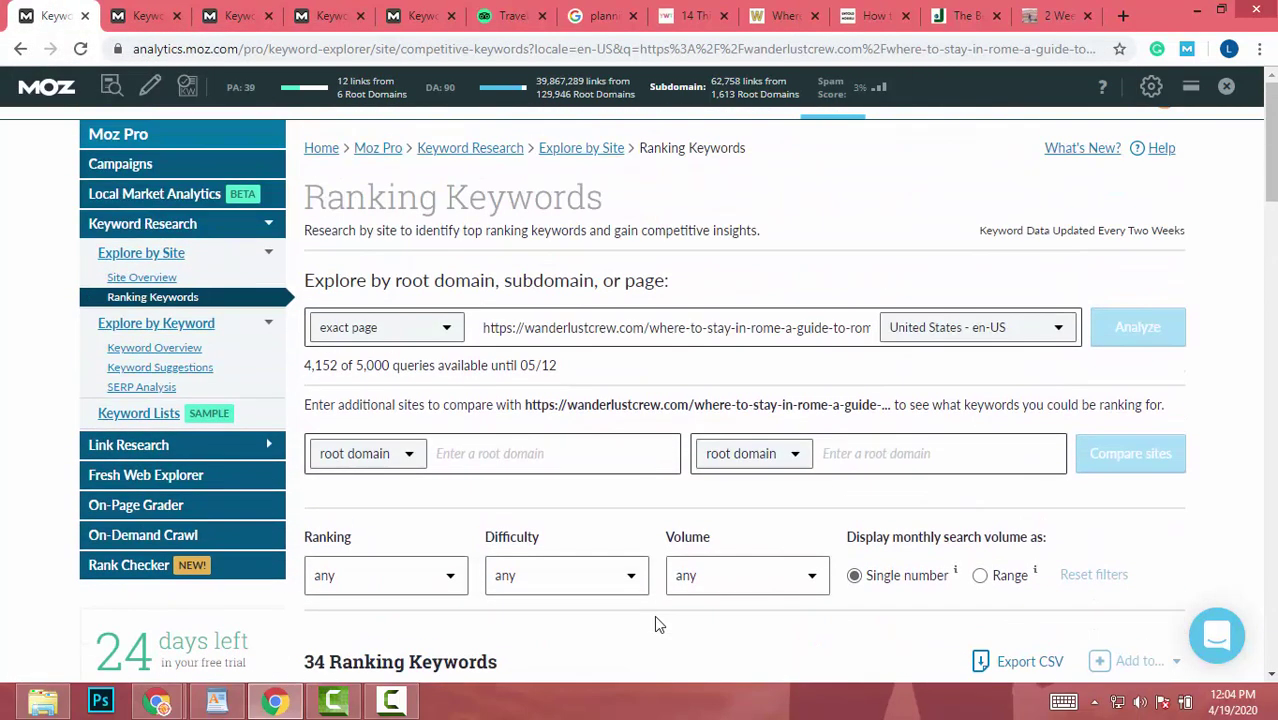